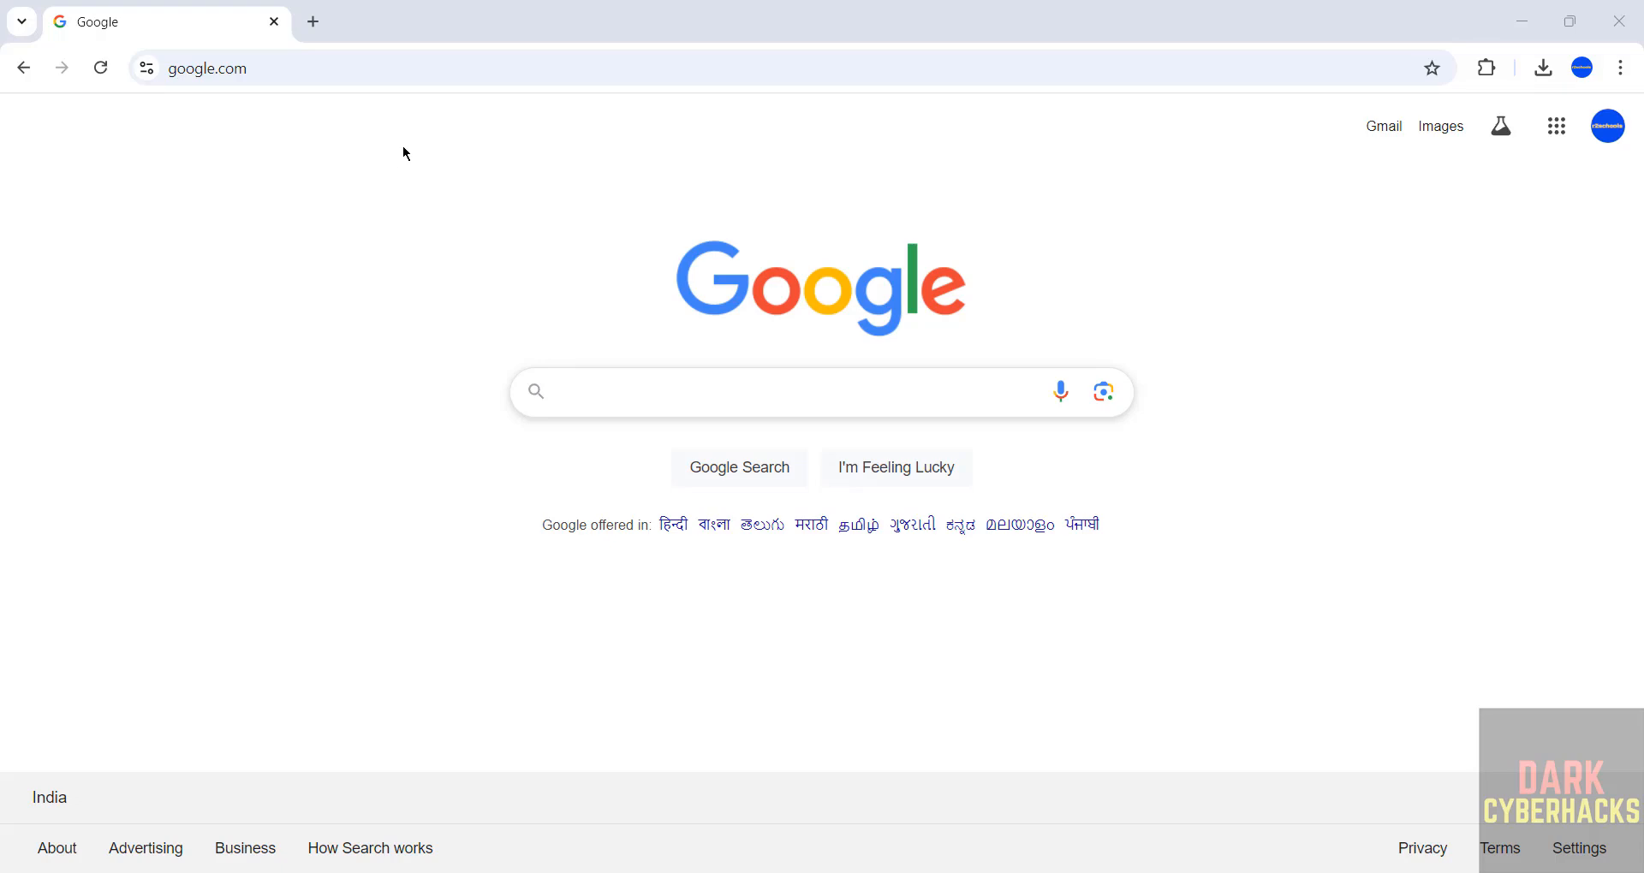
# Go to tails.net and open the Install Tails page.
pyautogui.click(440, 70)
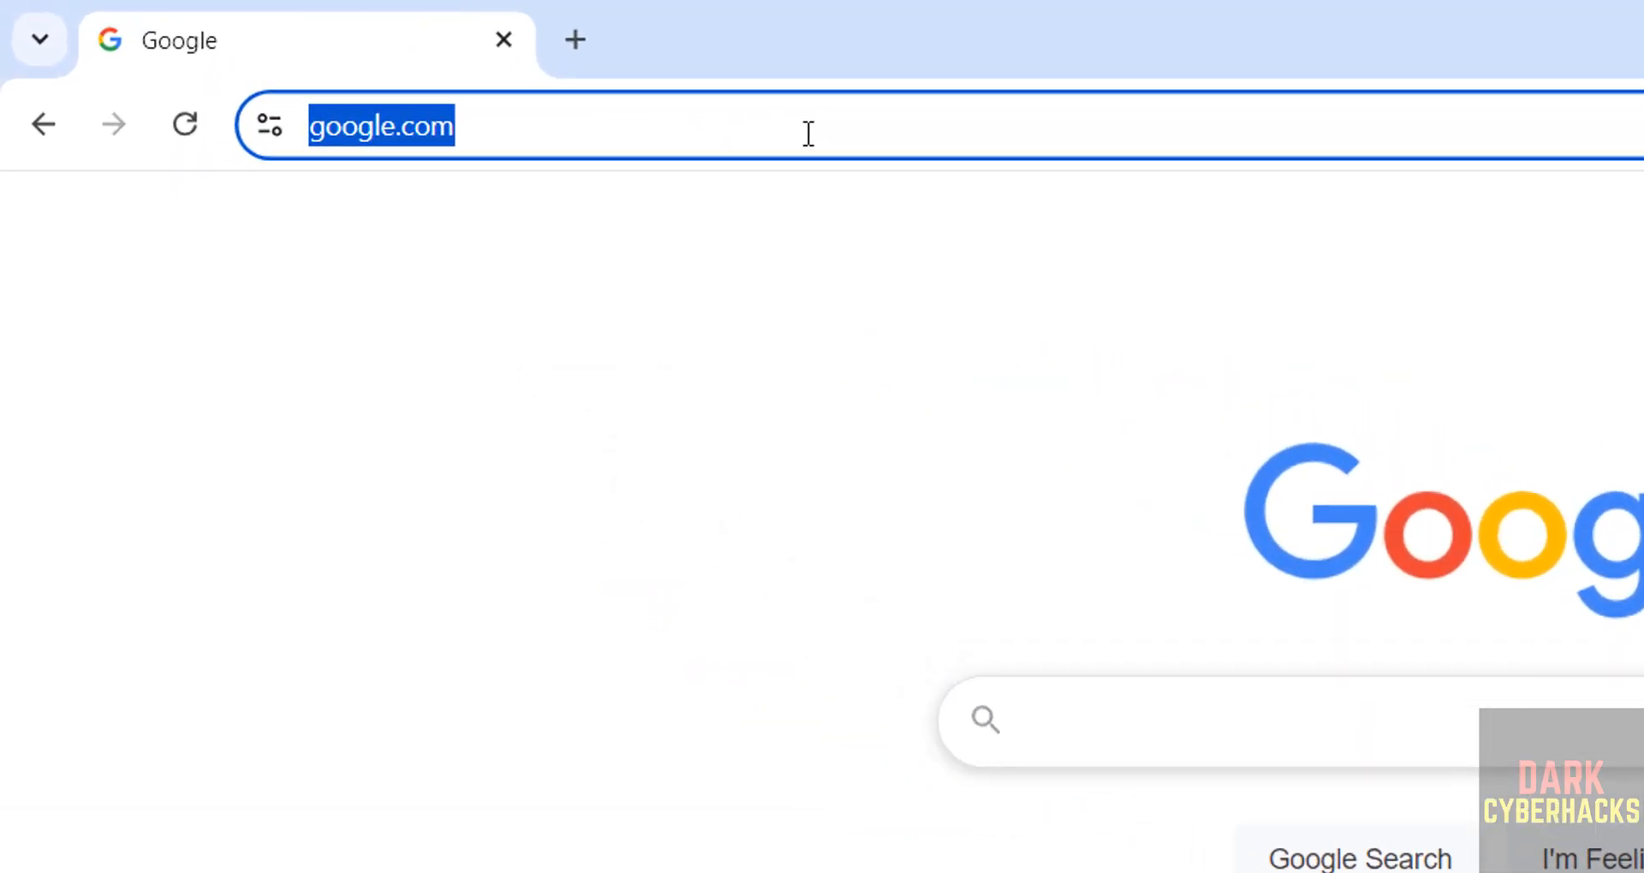
pyautogui.write('tails.net')
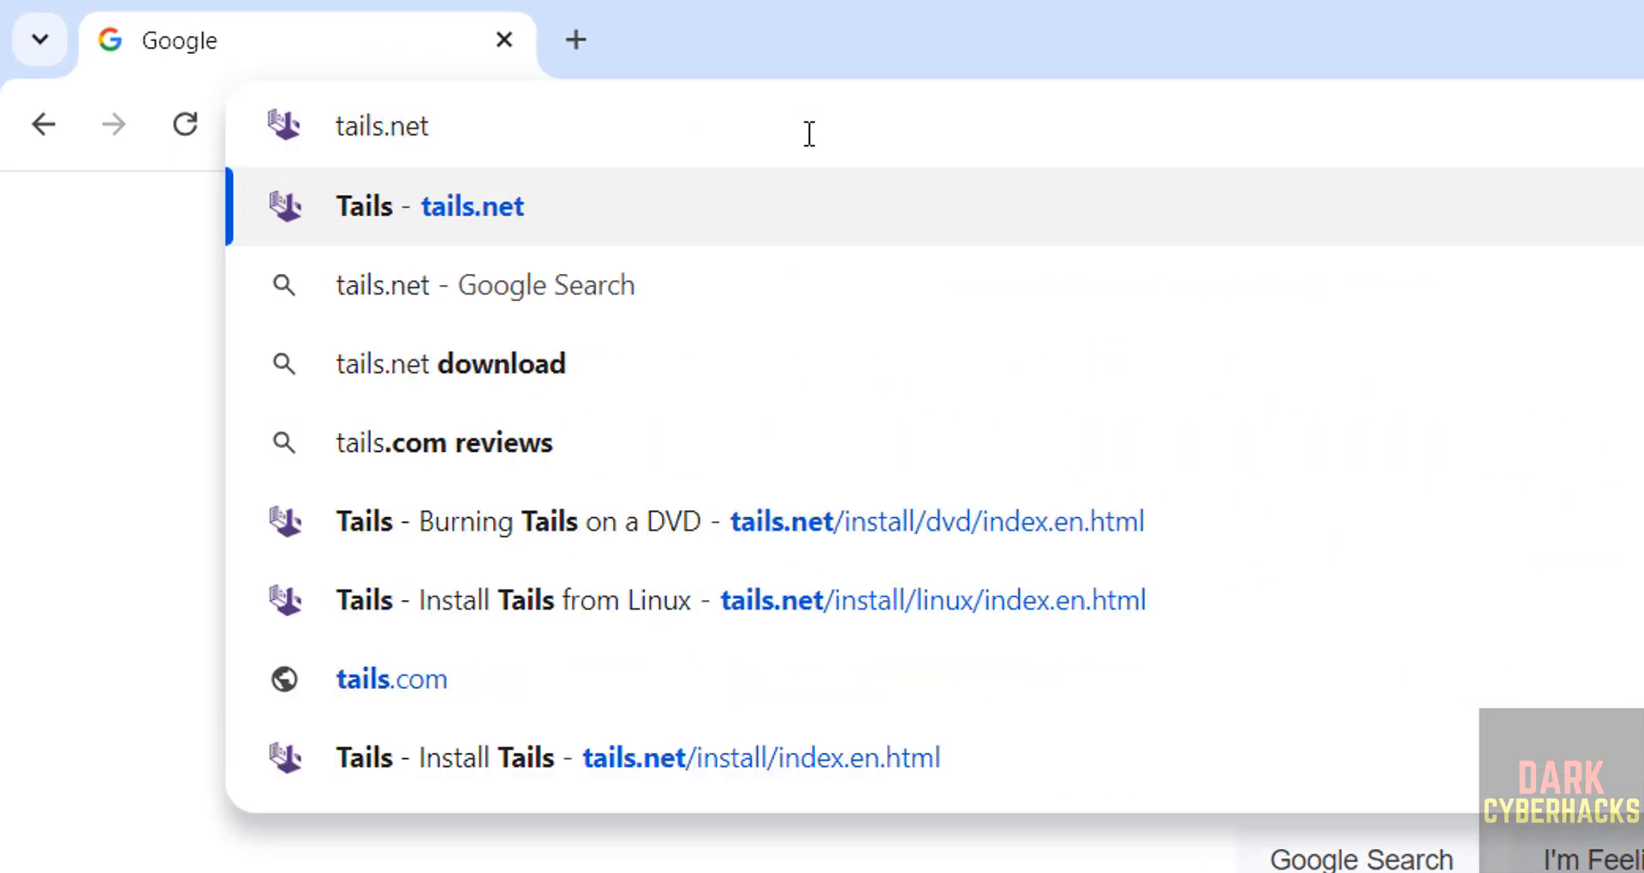
pyautogui.press('Return')
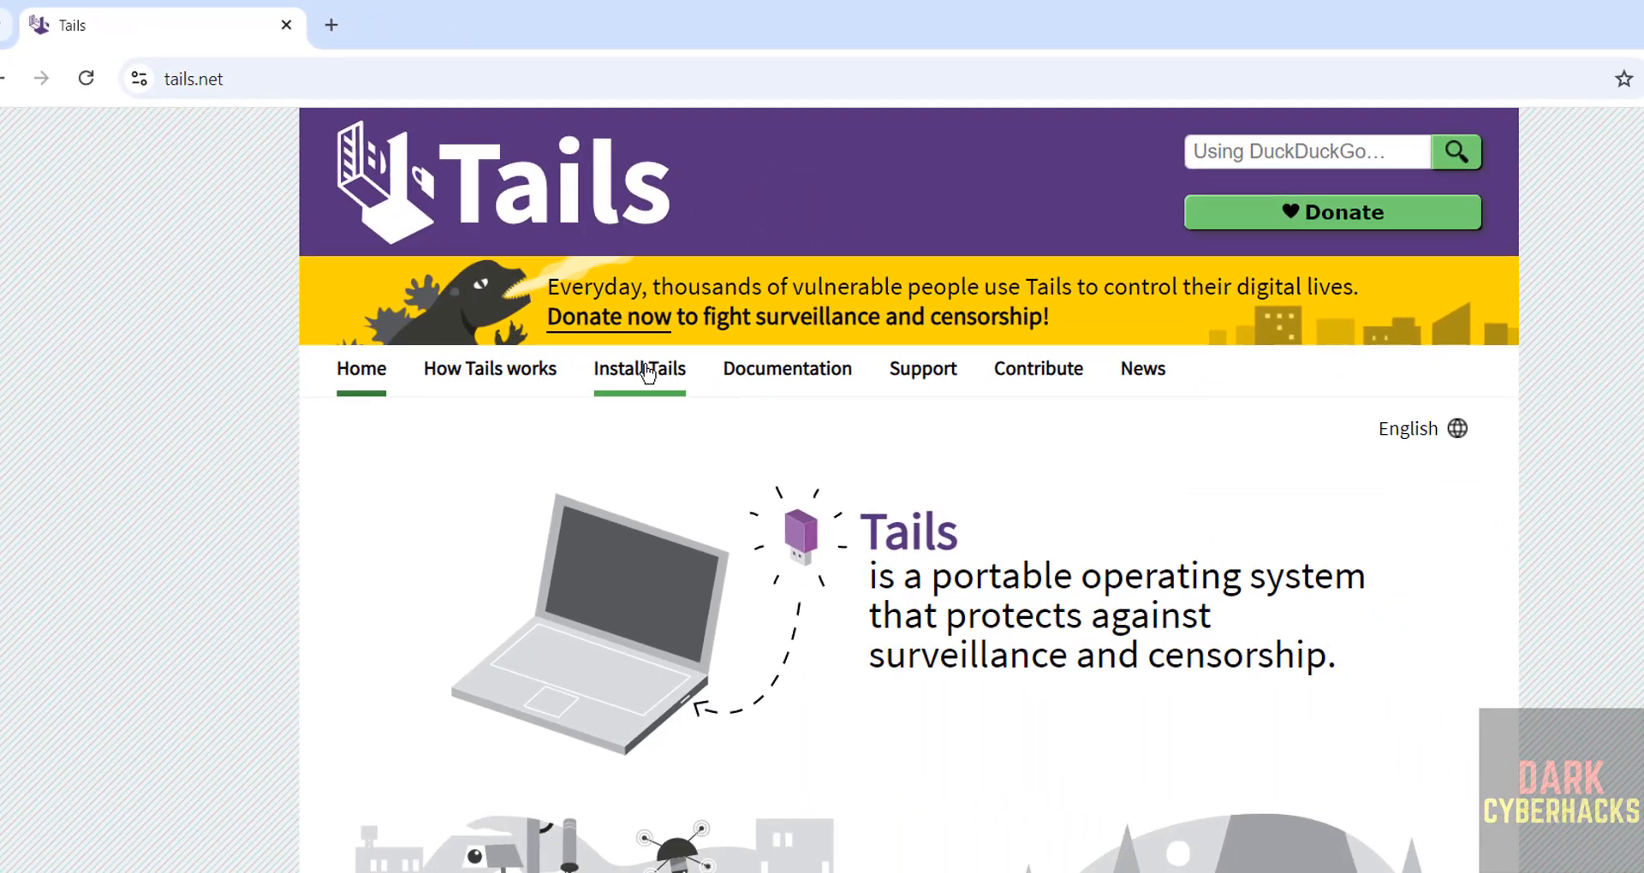
pyautogui.click(725, 412)
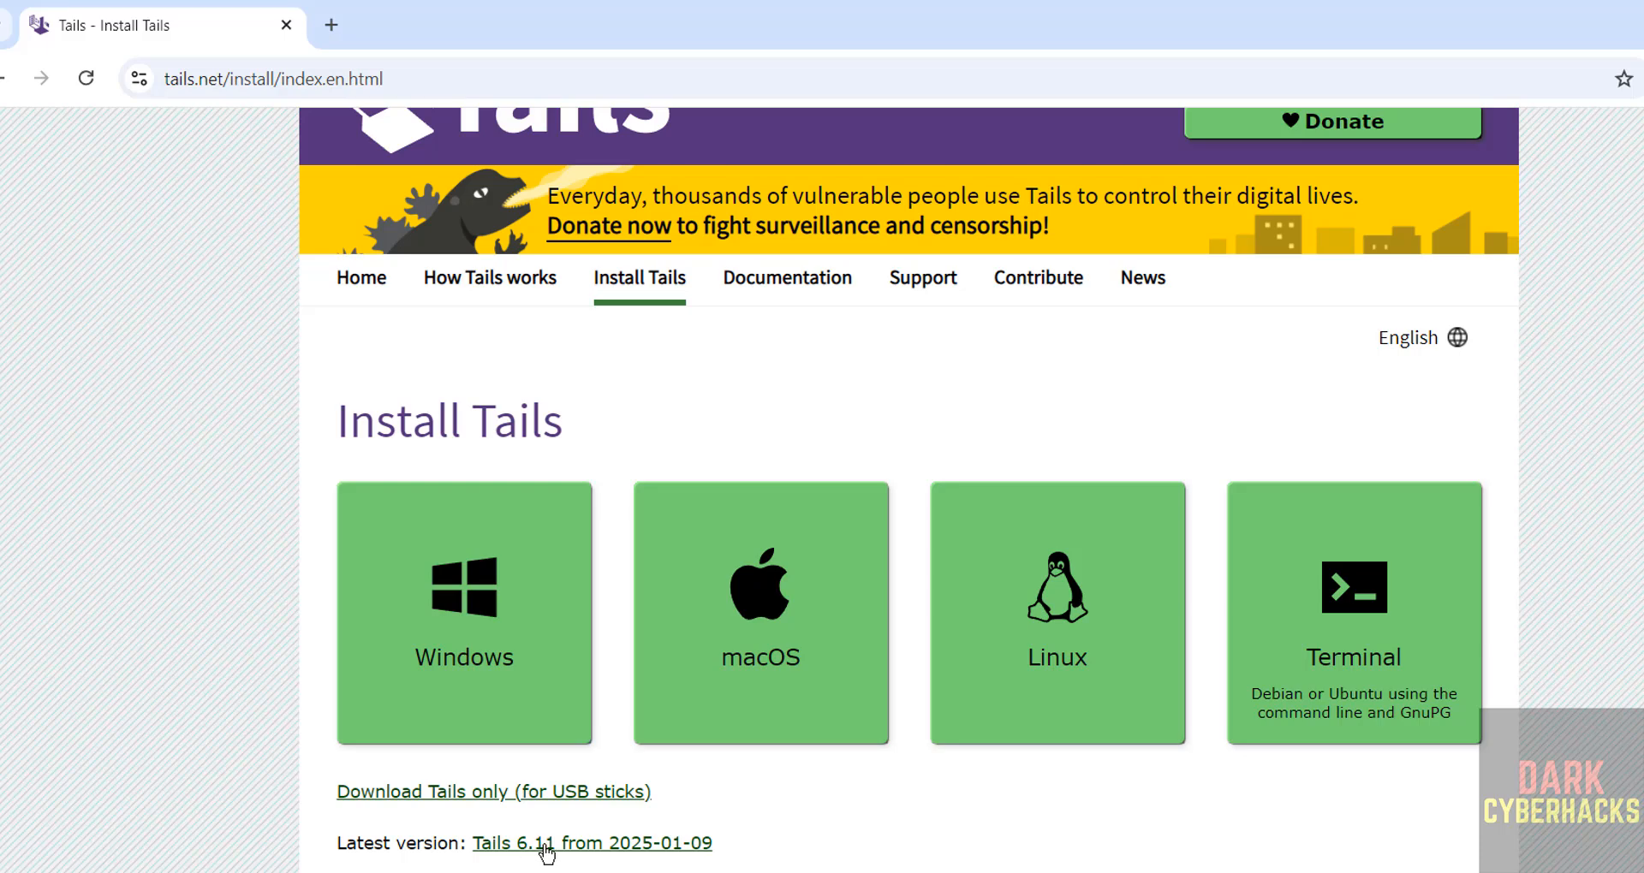
# From the Burning a Tails DVD page, start the 1.5 GB Tails 6.11 ISO download and view download history.
pyautogui.scroll(-7, 822, 488)
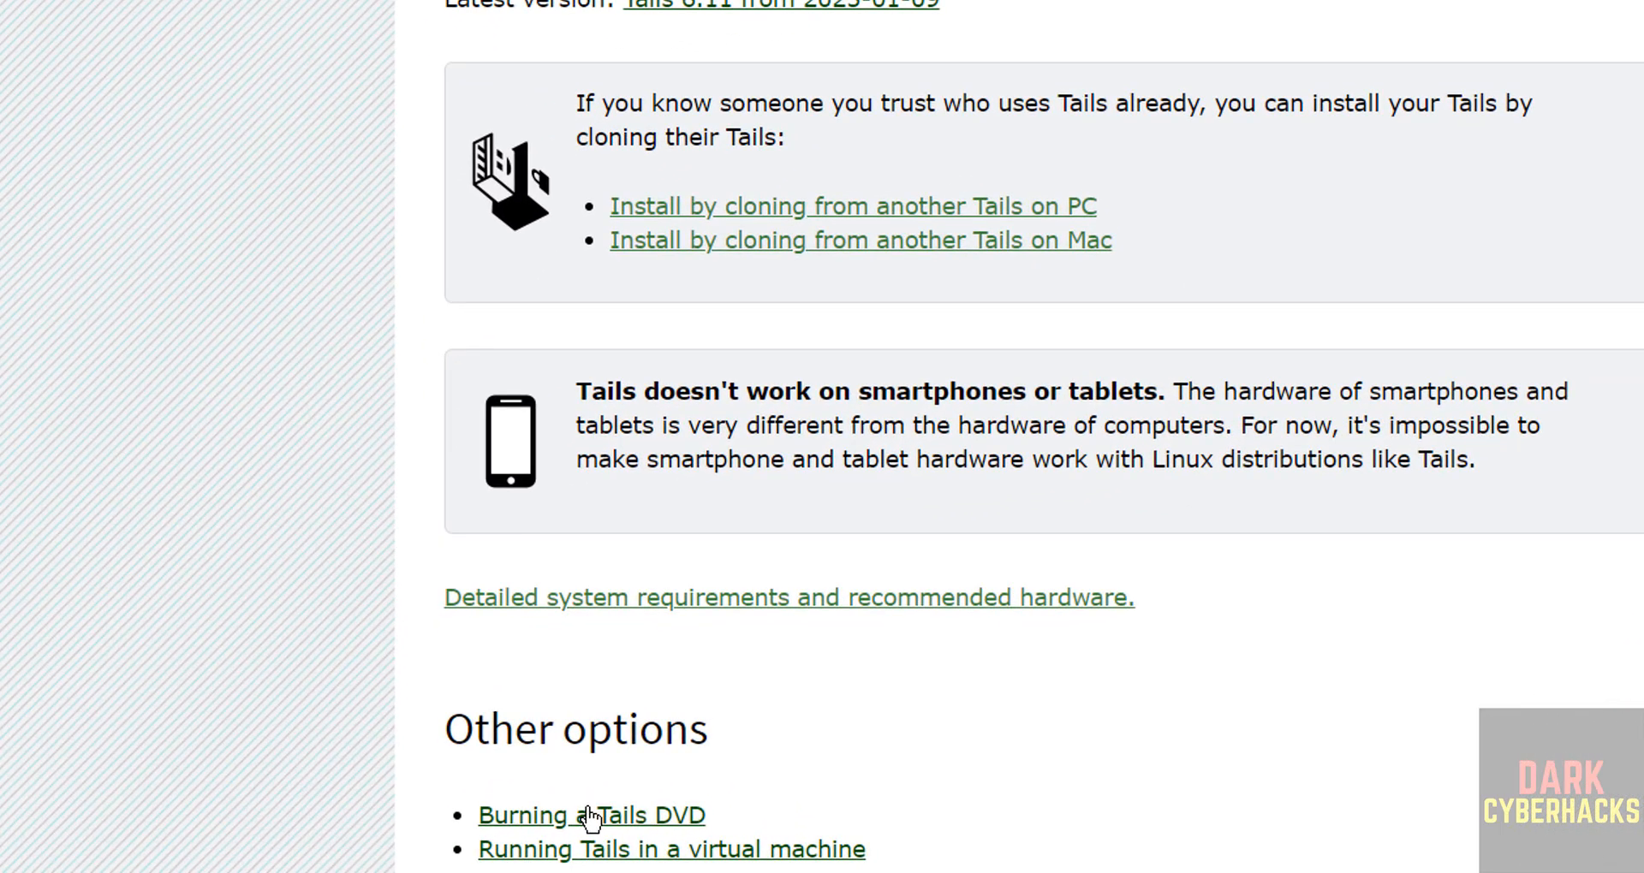
pyautogui.click(447, 830)
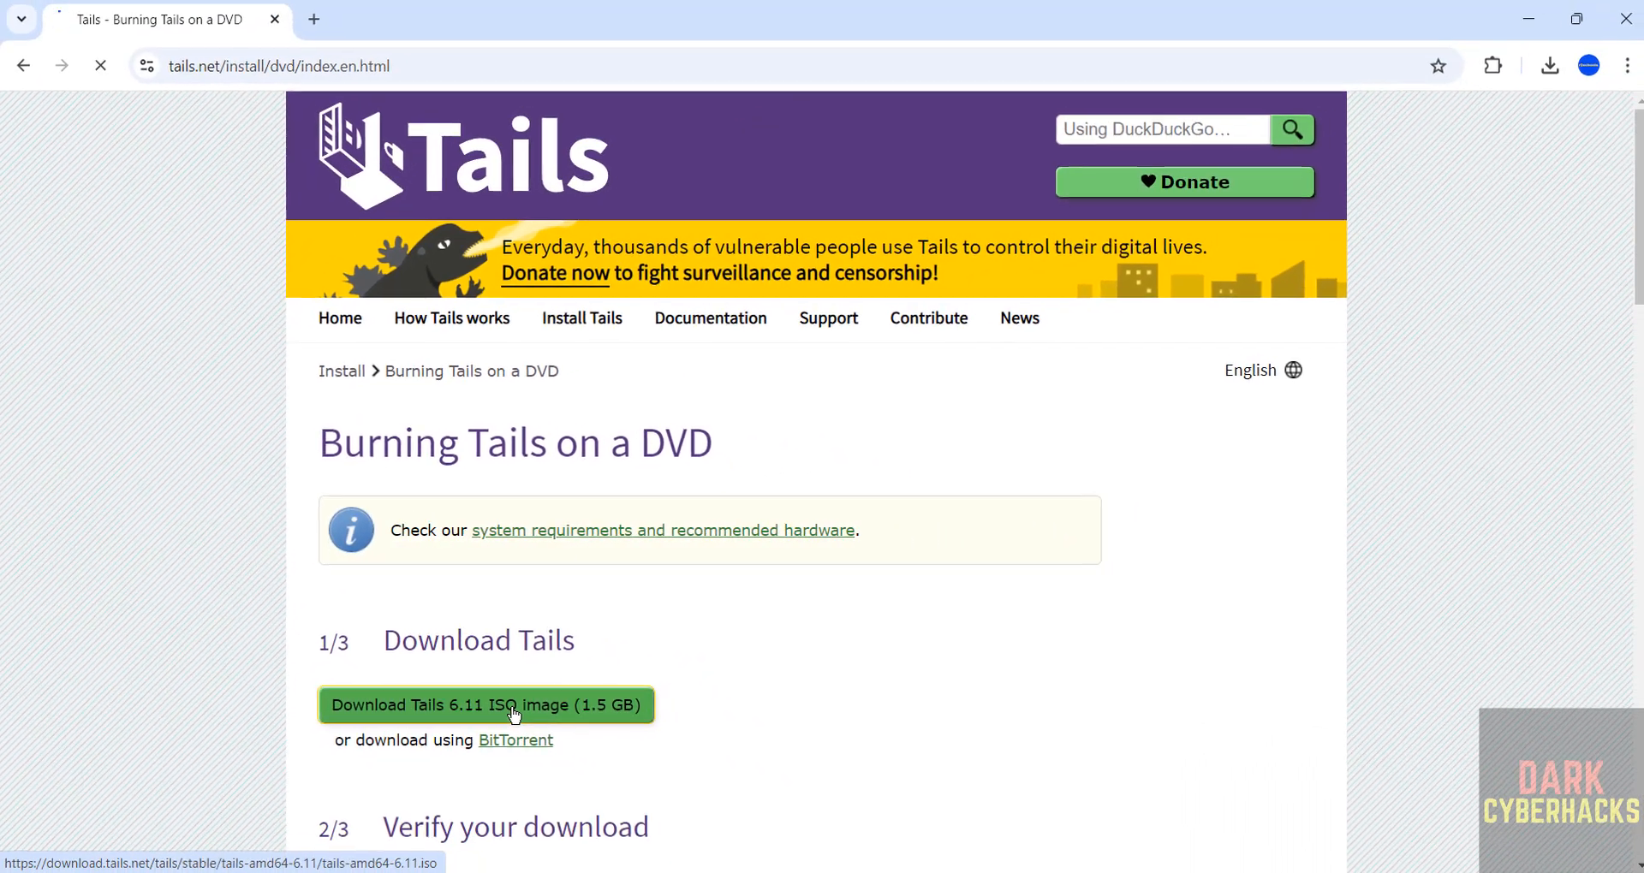
pyautogui.click(736, 800)
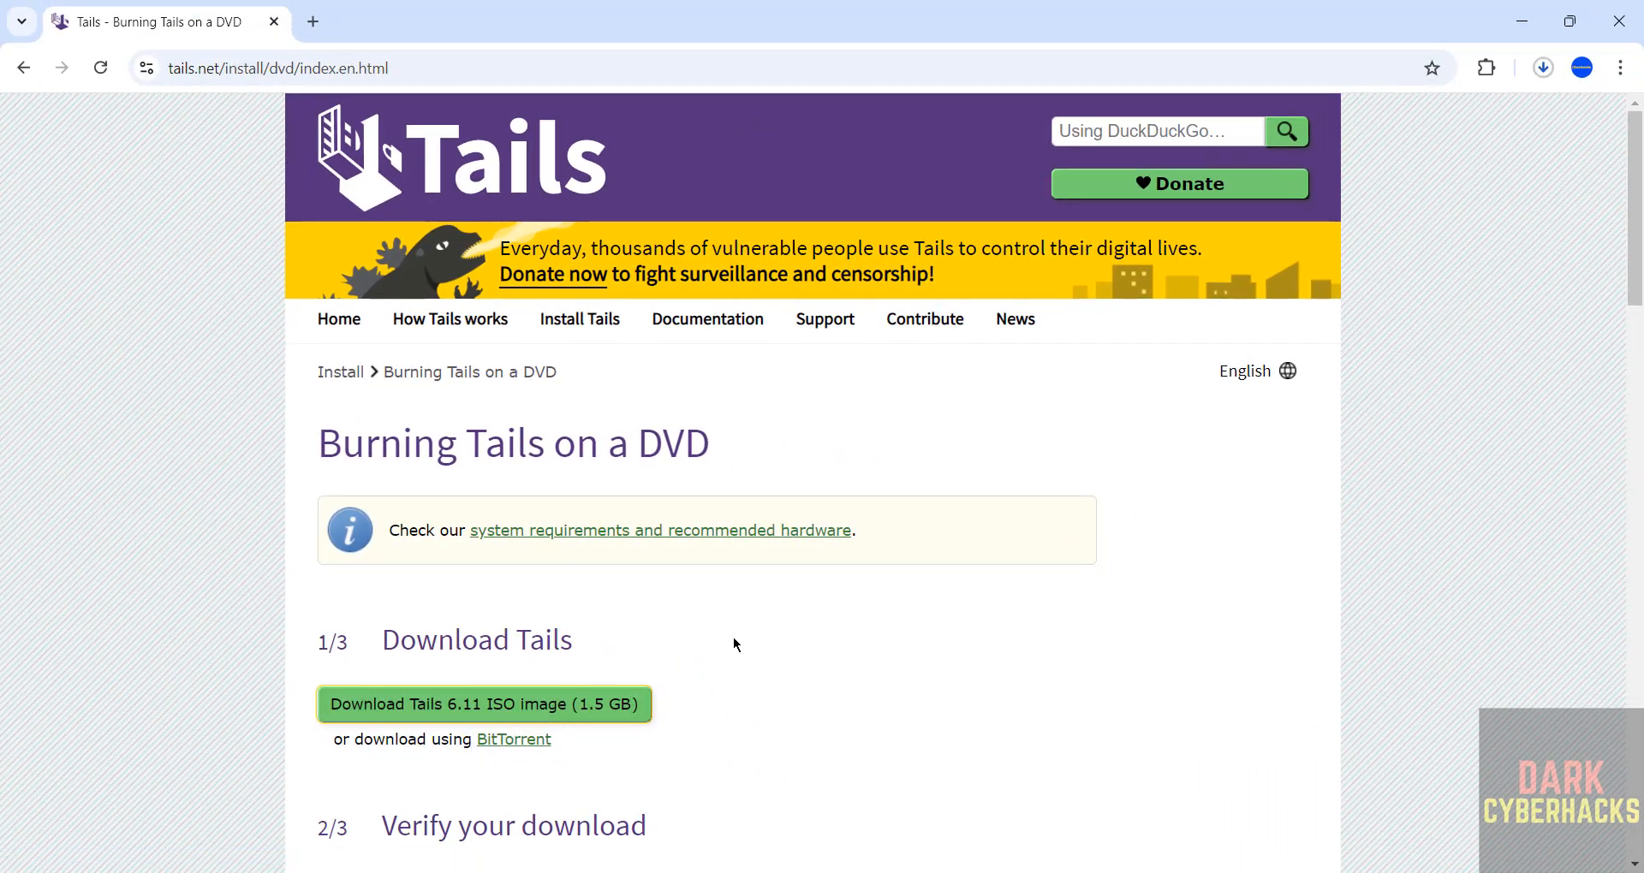
pyautogui.hotkey('ctrl', 'j')
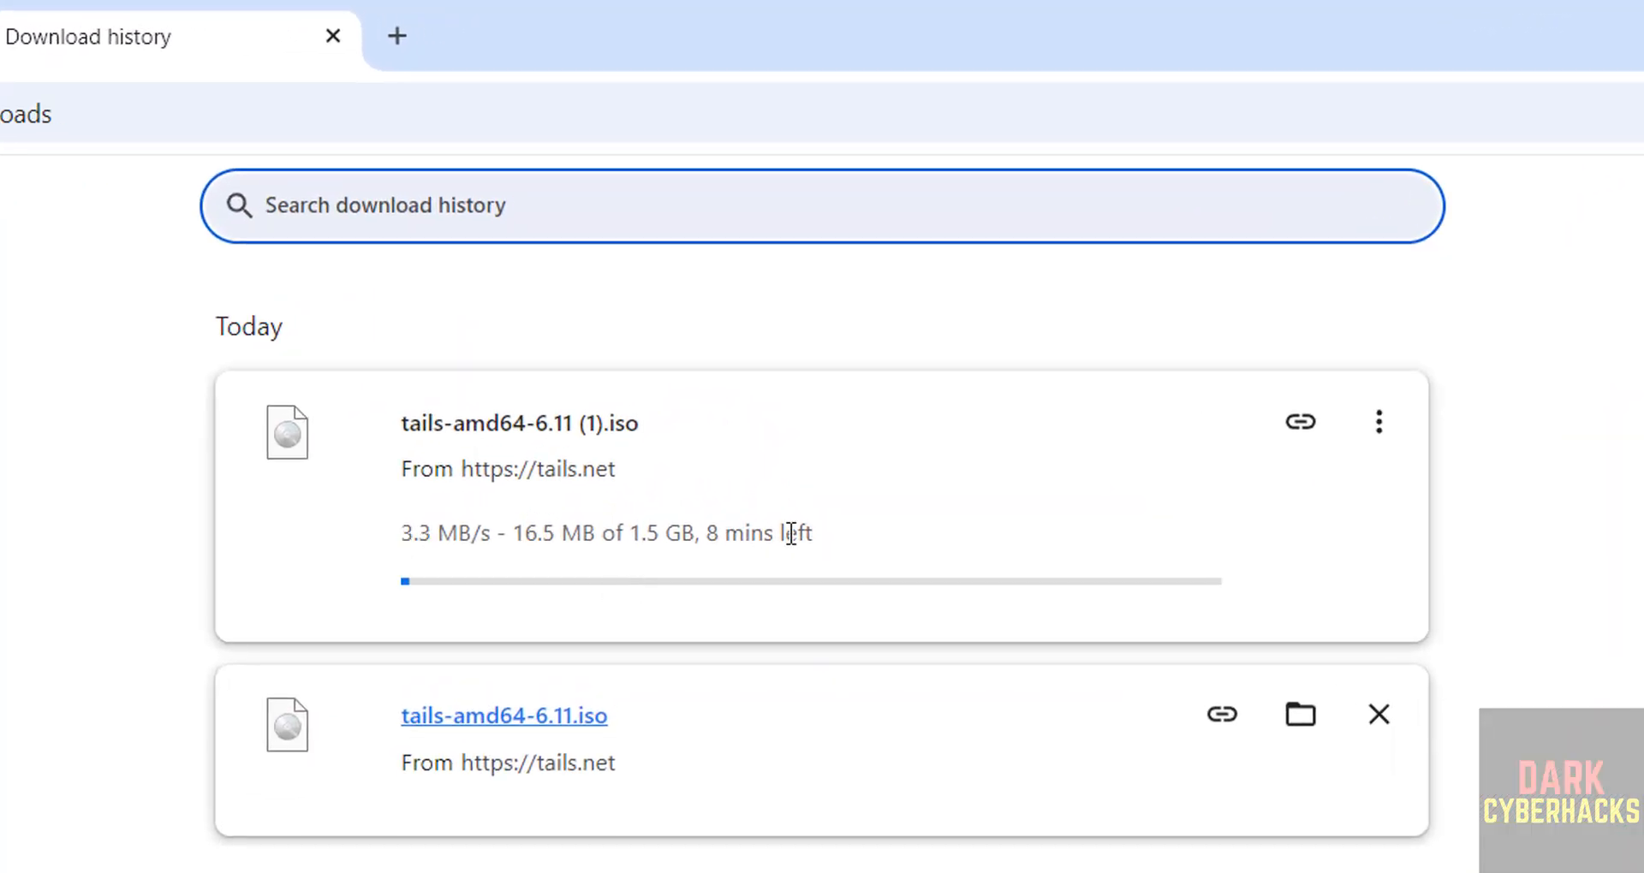
# Cancel the duplicate tails-amd64-6.11 (1).iso download and remove it from the list.
pyautogui.click(1378, 424)
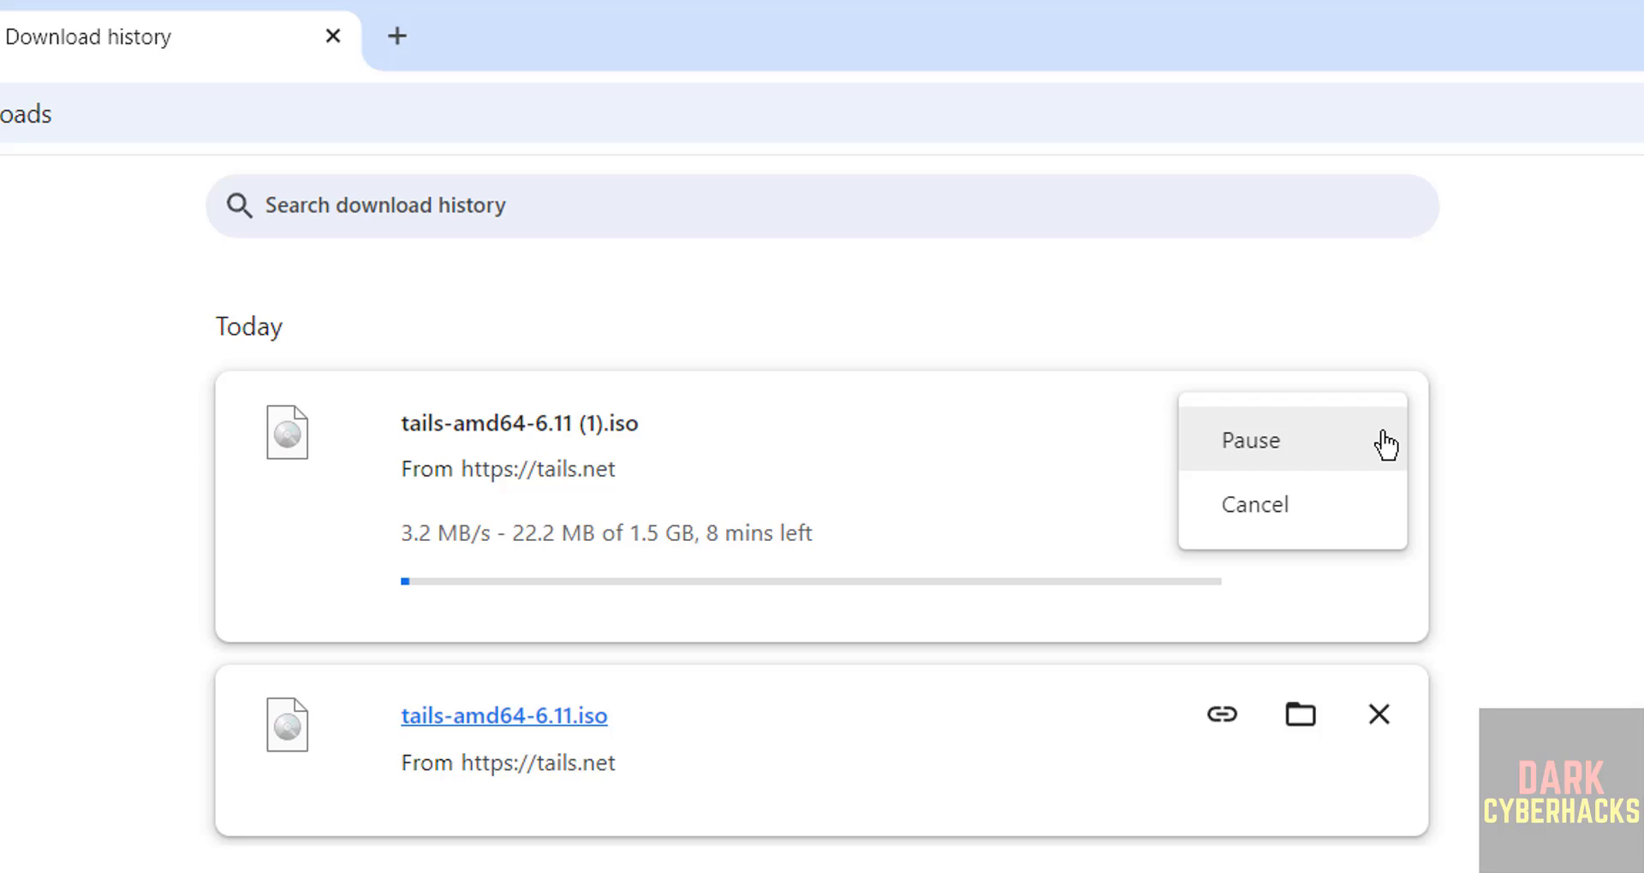
pyautogui.click(1266, 500)
pyautogui.click(1380, 428)
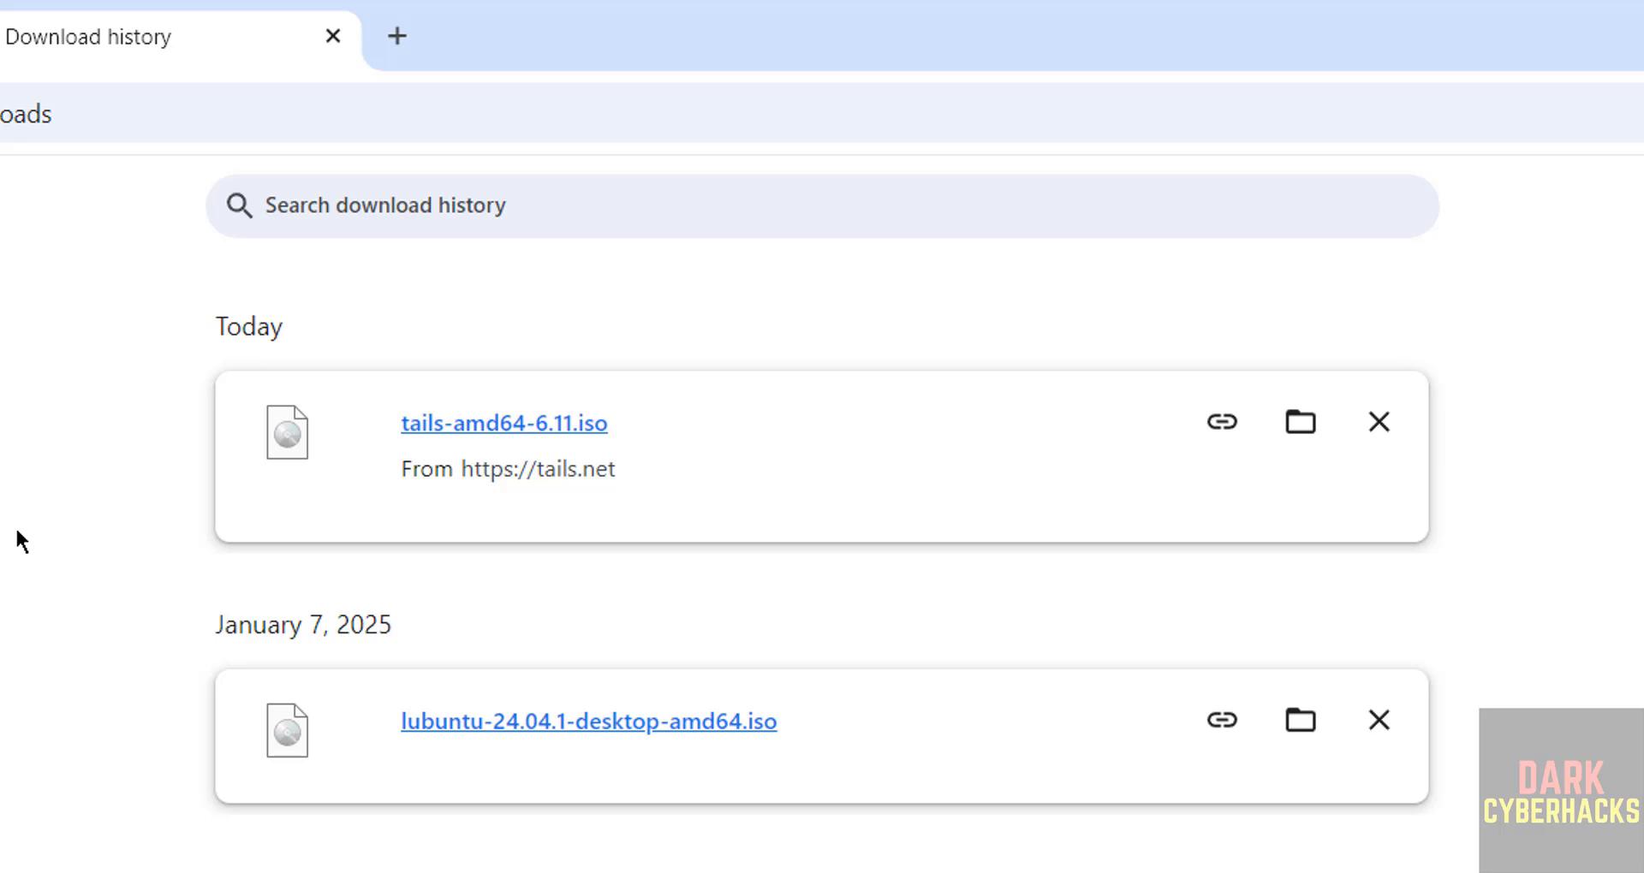
# Launch Oracle VirtualBox from a Start search for 'virtua' and begin a new VM via Machine > New.
pyautogui.press('super')
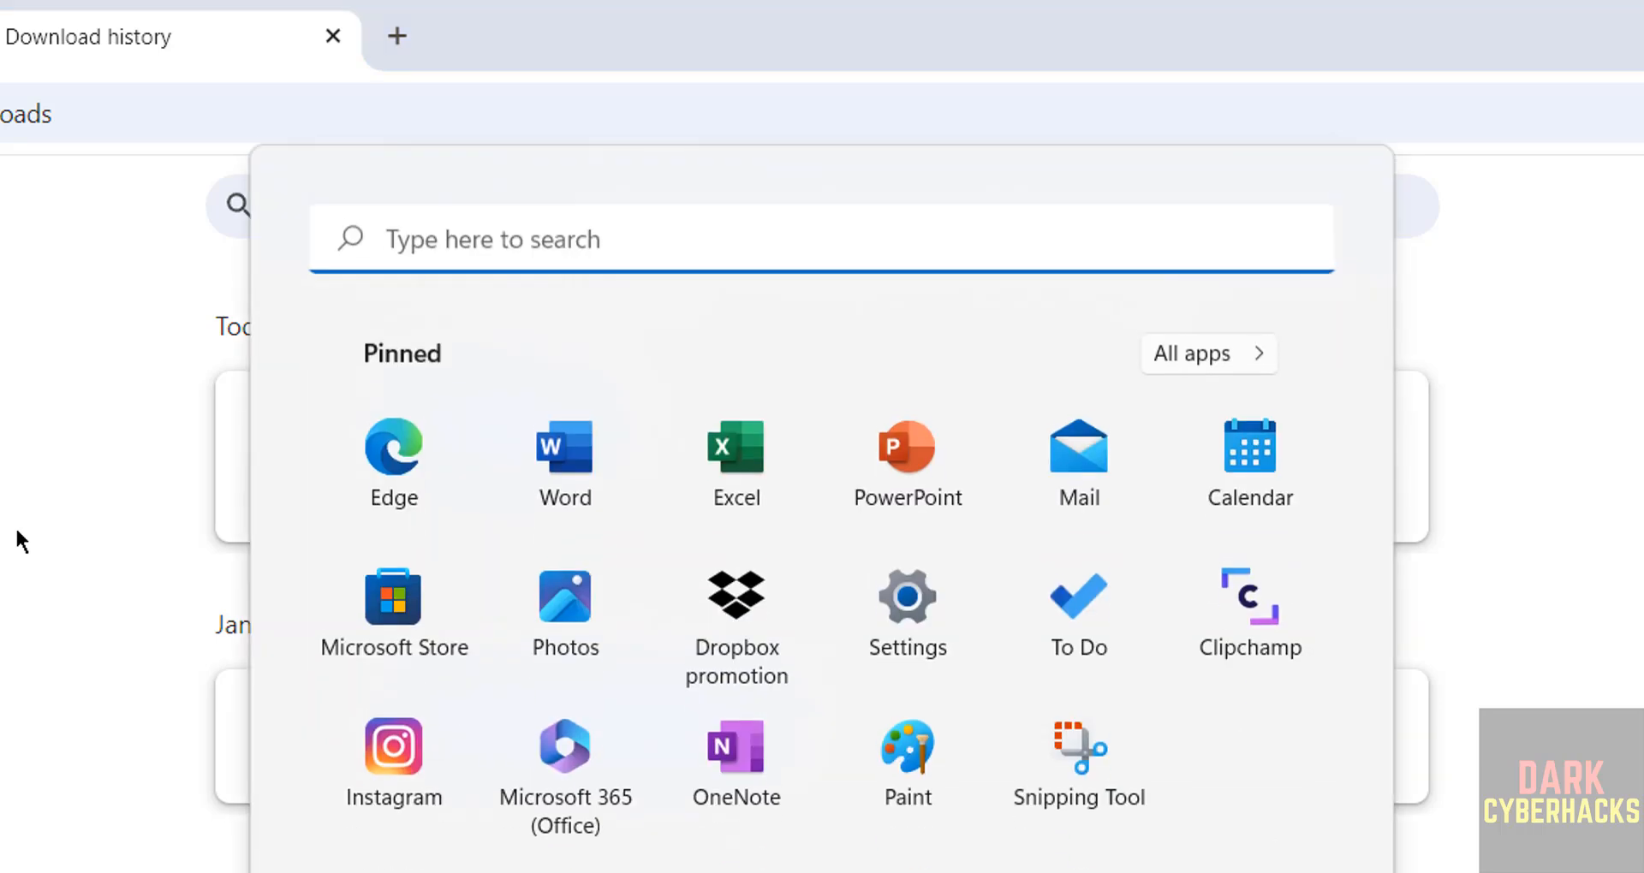
pyautogui.write('virtua')
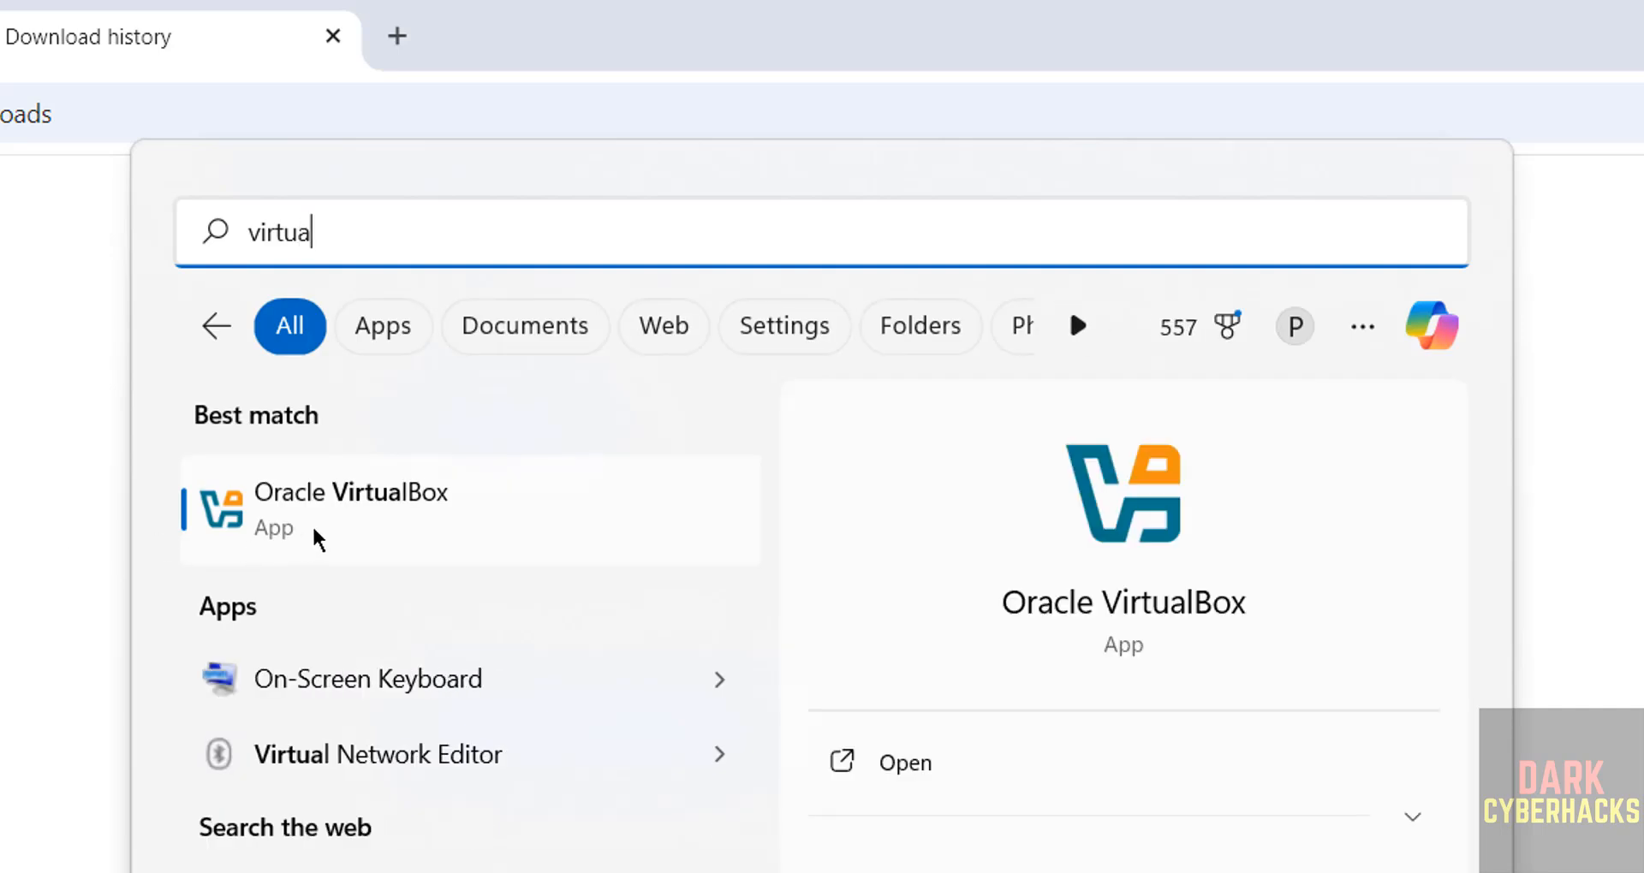
pyautogui.click(308, 535)
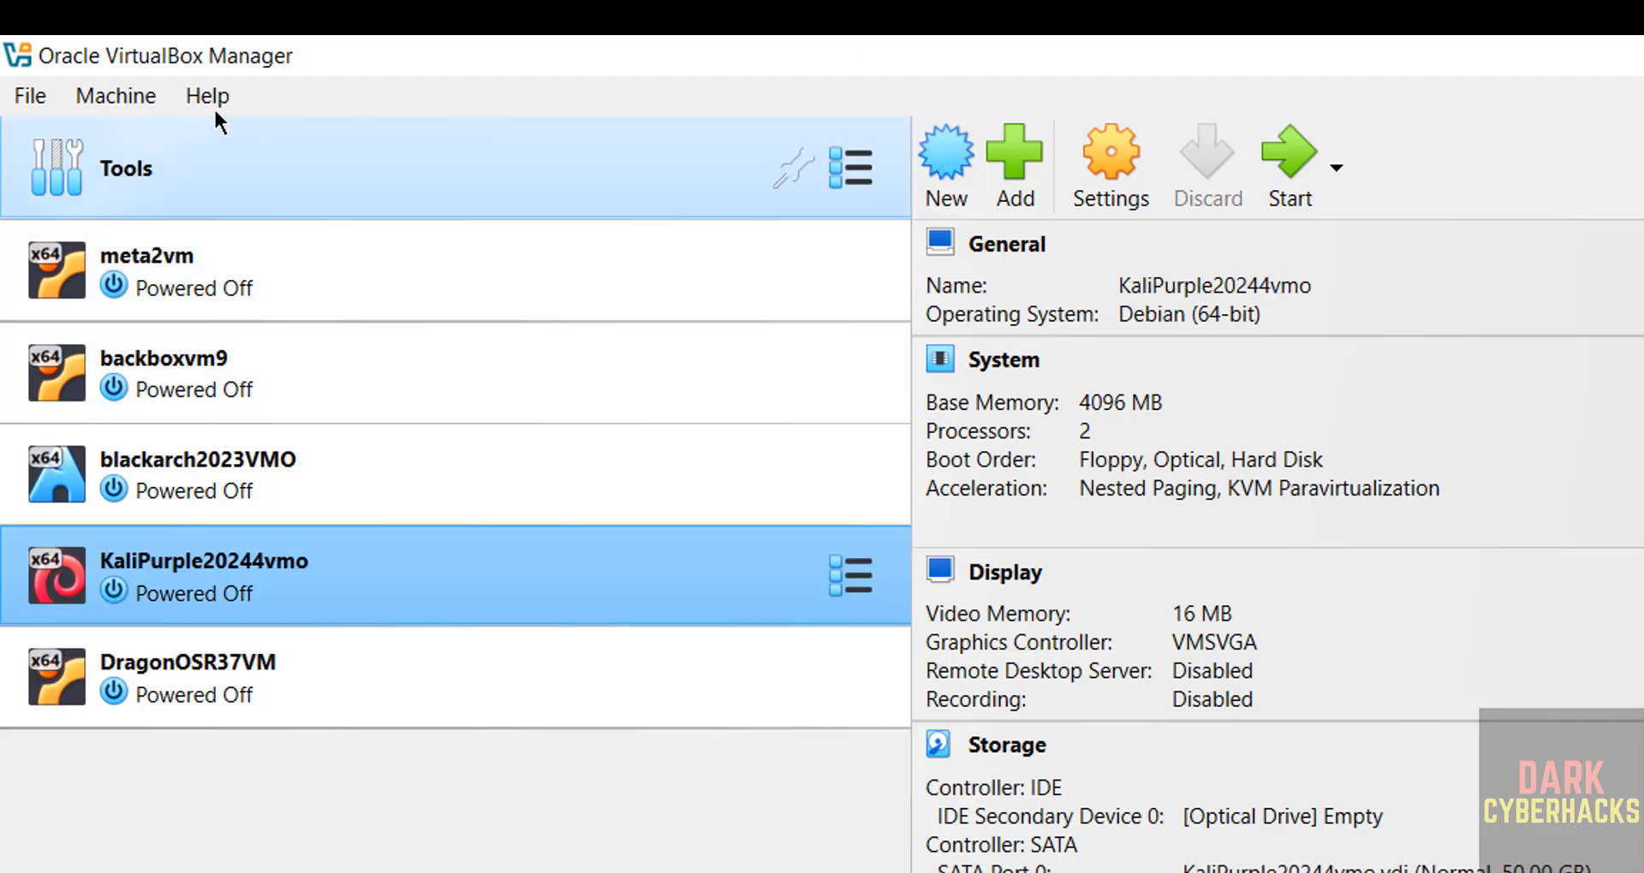
pyautogui.click(95, 95)
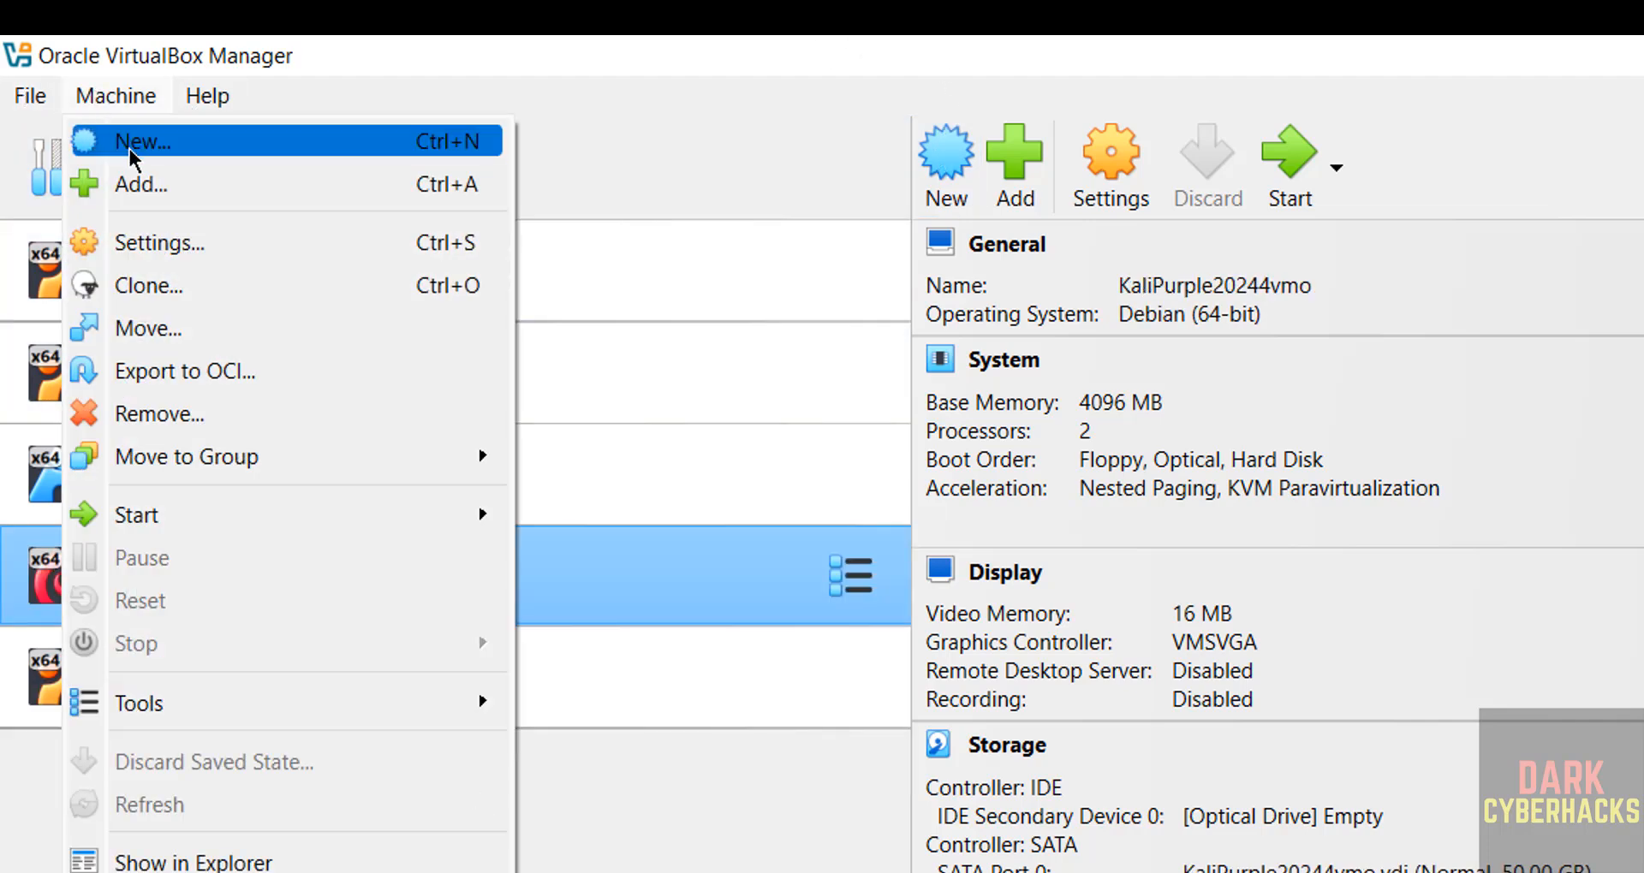
pyautogui.click(840, 105)
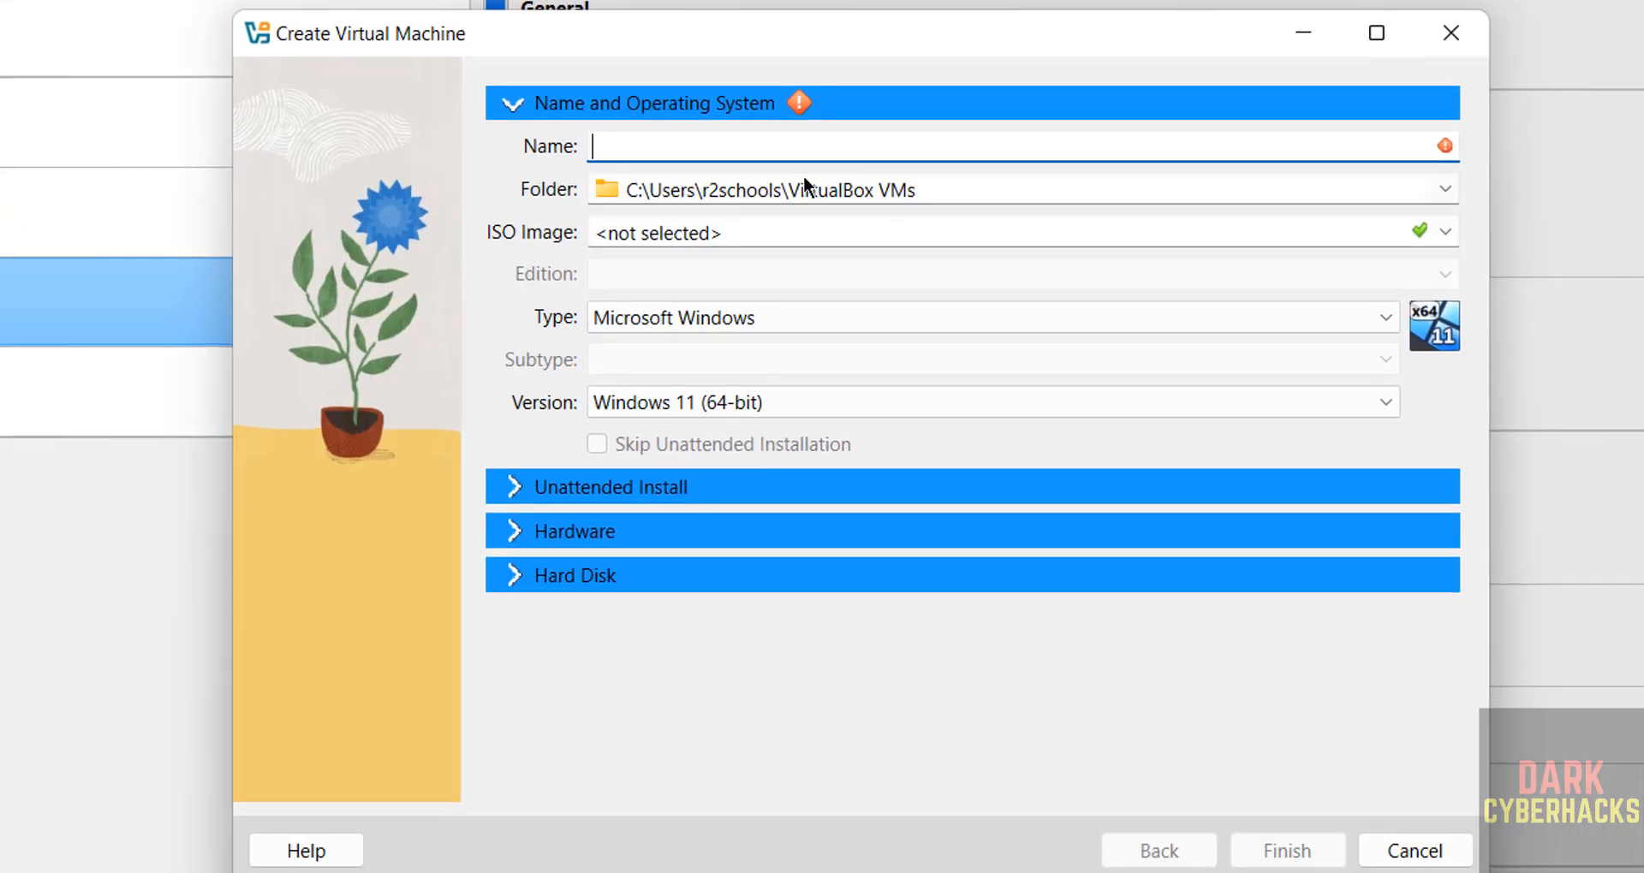
# Name the VM tailsos611 and browse for a different machine folder.
pyautogui.write('tailsos611vm')
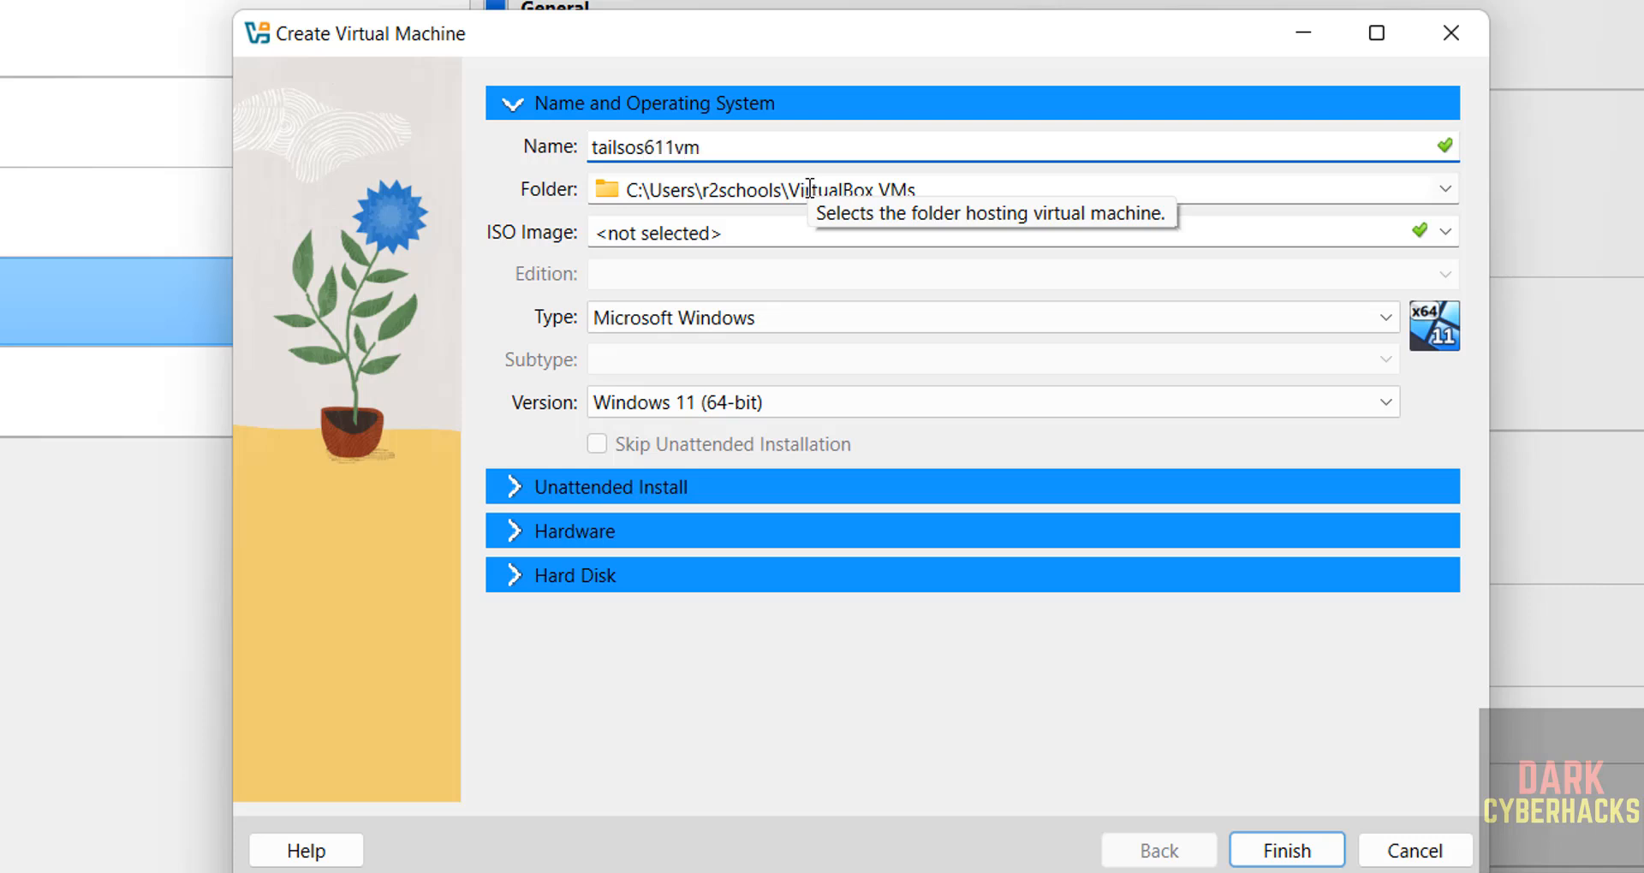
pyautogui.hotkey('ctrl', 'a')
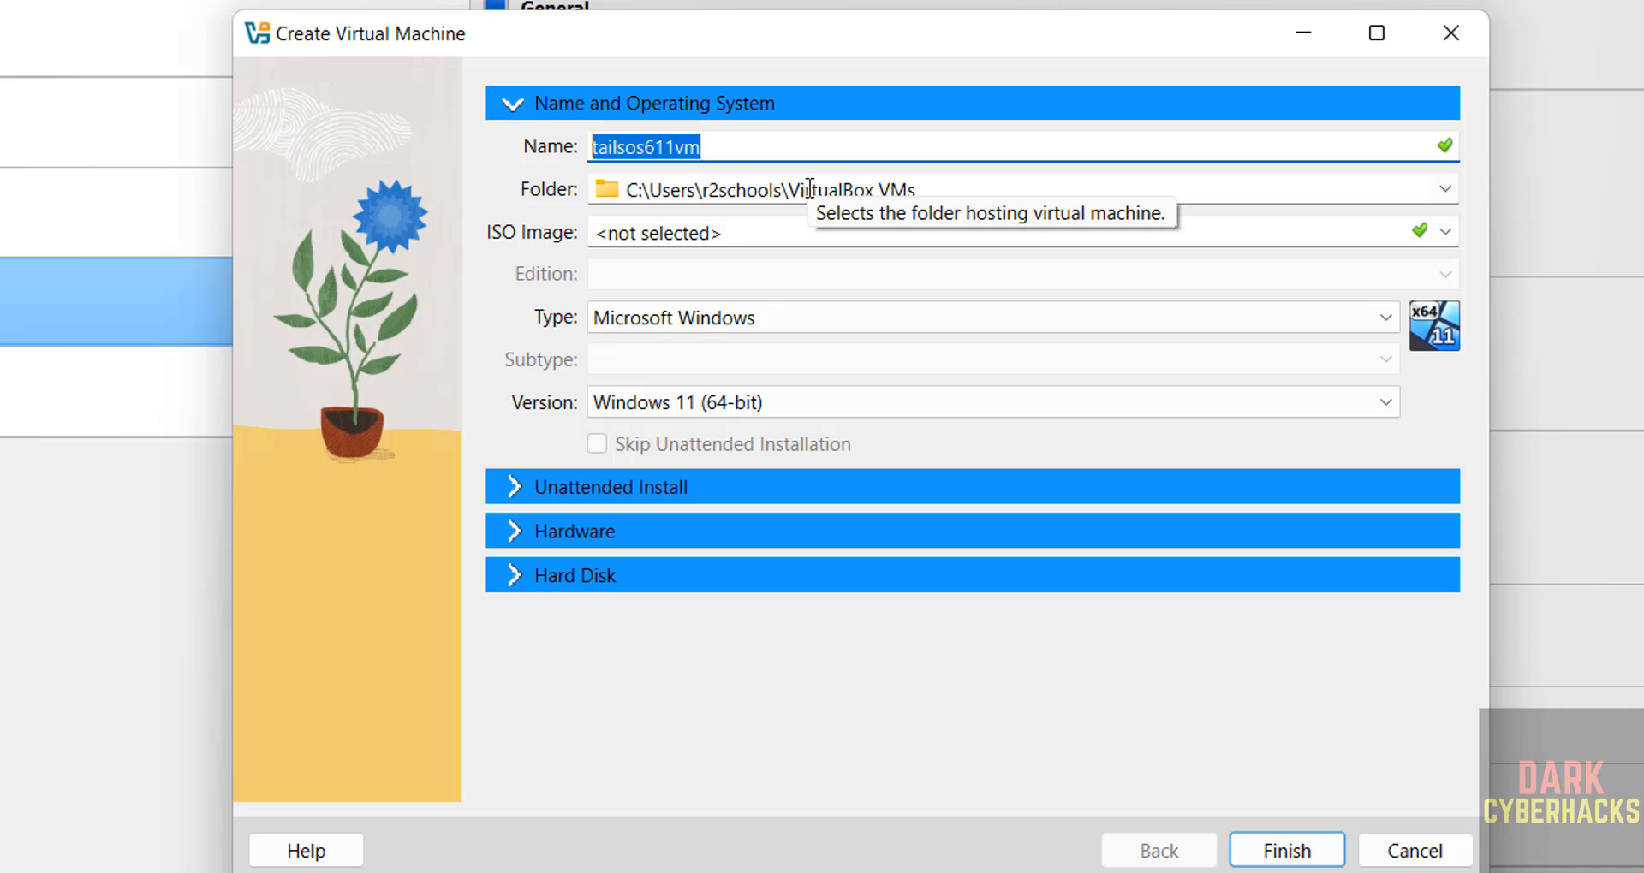
pyautogui.click(1447, 190)
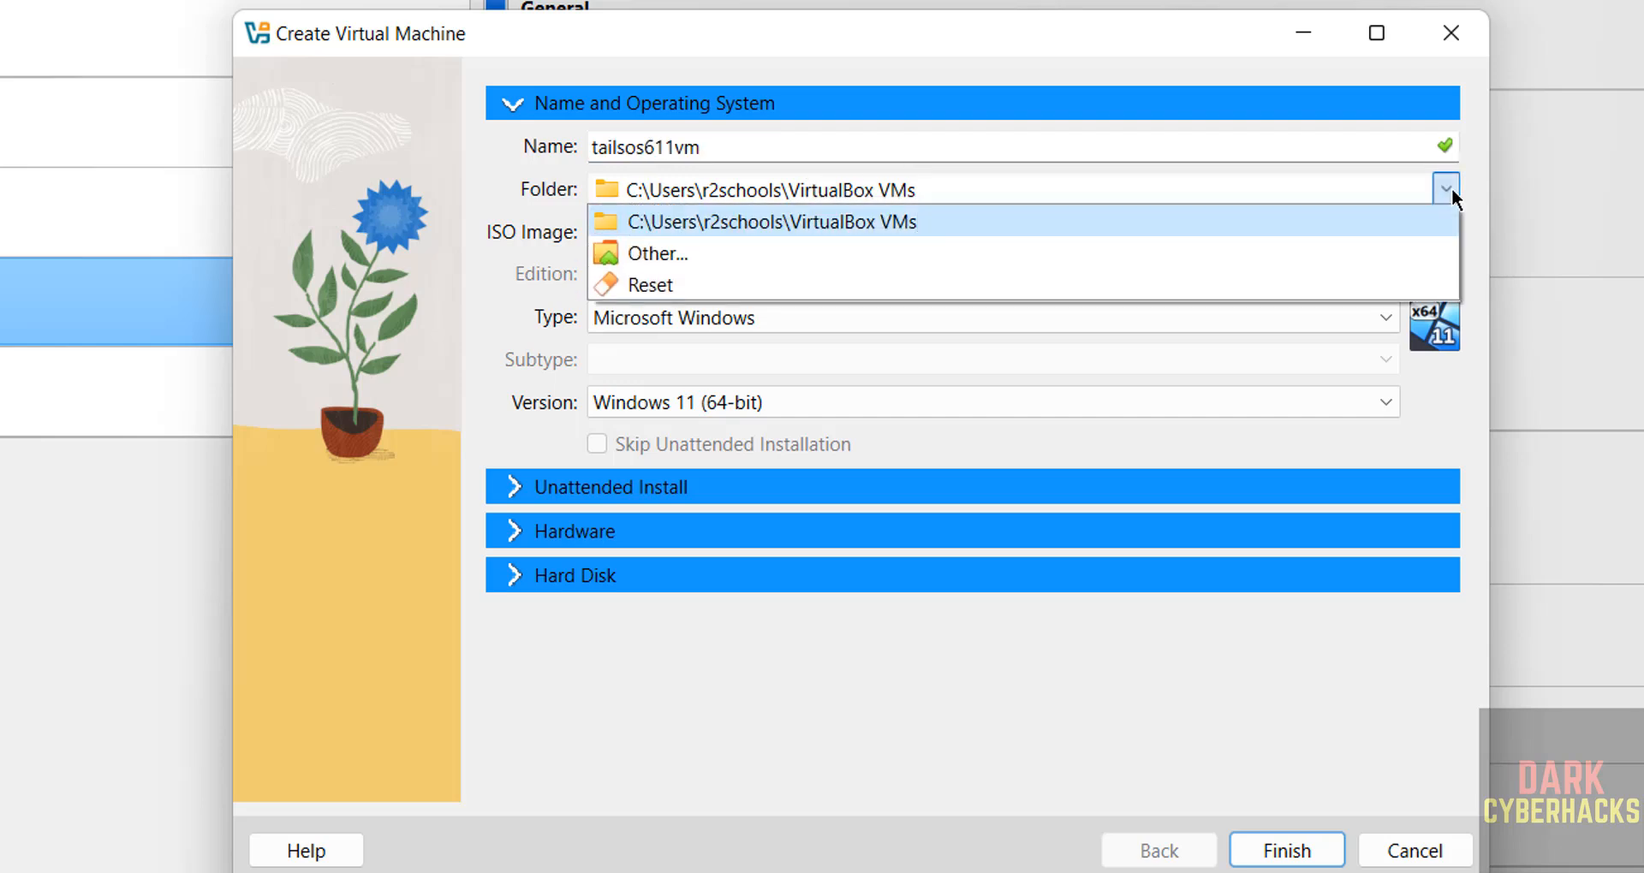
pyautogui.click(688, 254)
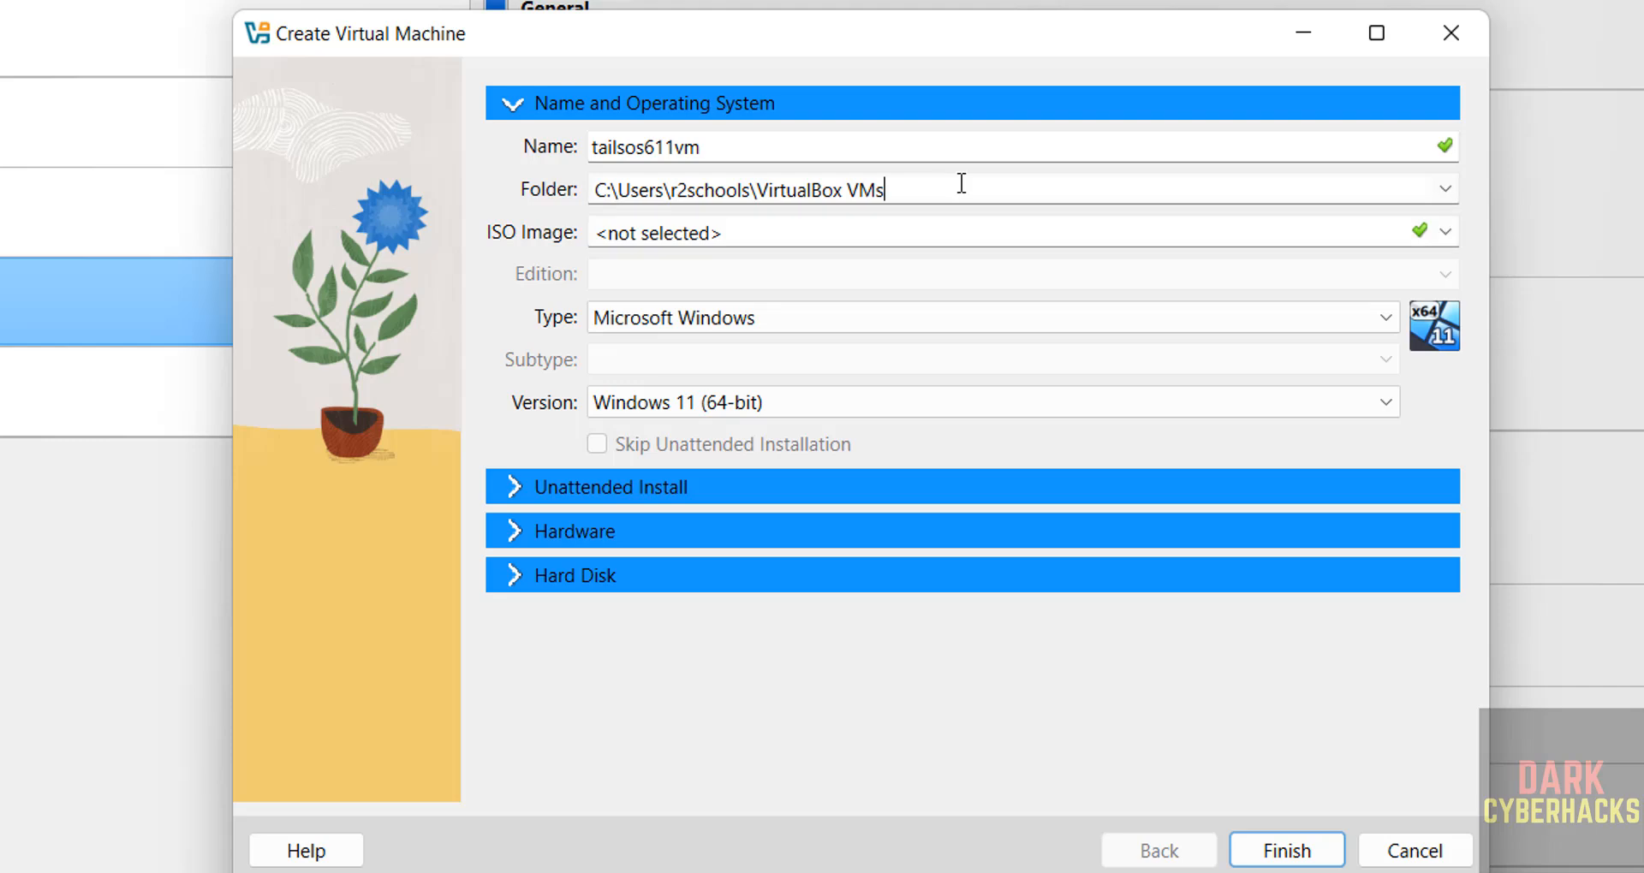
pyautogui.click(1443, 190)
pyautogui.click(795, 247)
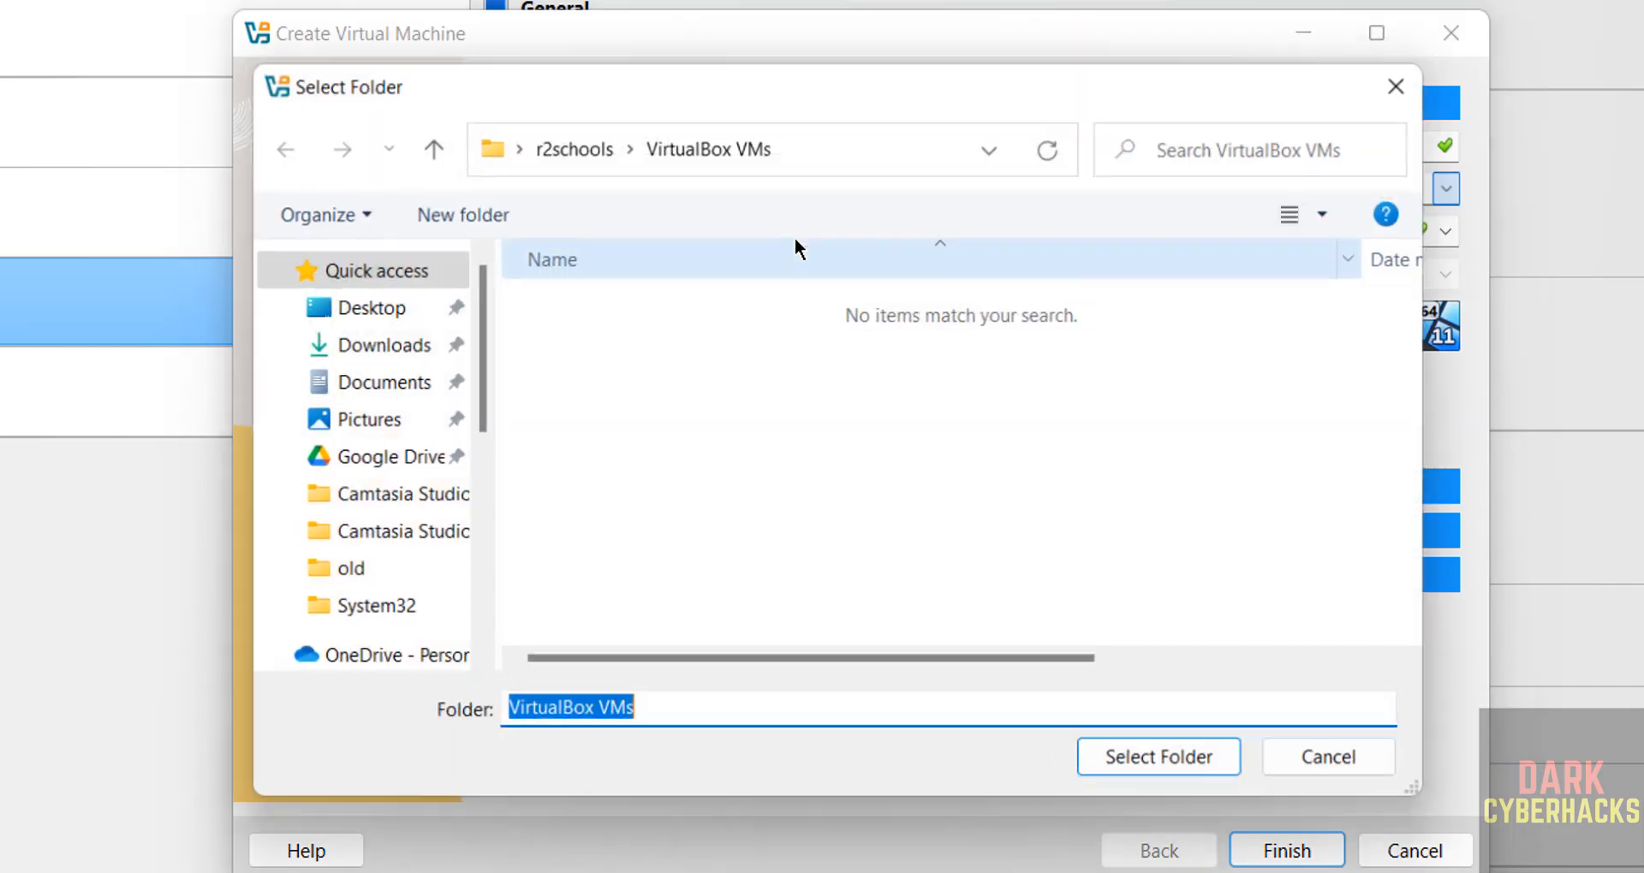
# Create a tailsos611vm folder in E:\VMS and use it as the VM folder.
pyautogui.click(476, 499)
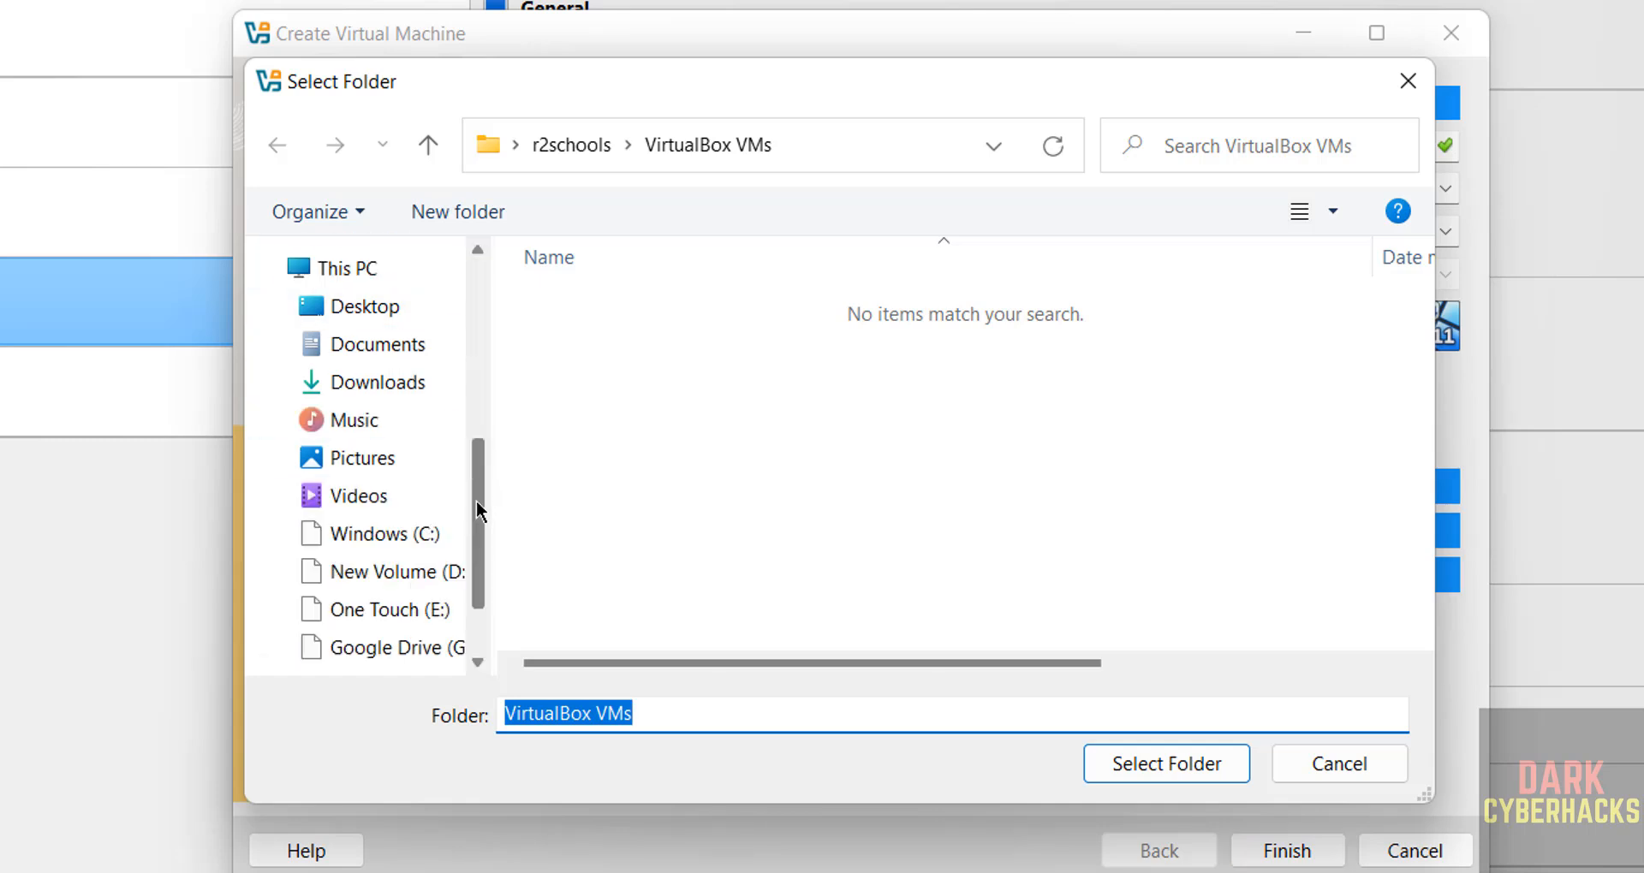
pyautogui.click(392, 611)
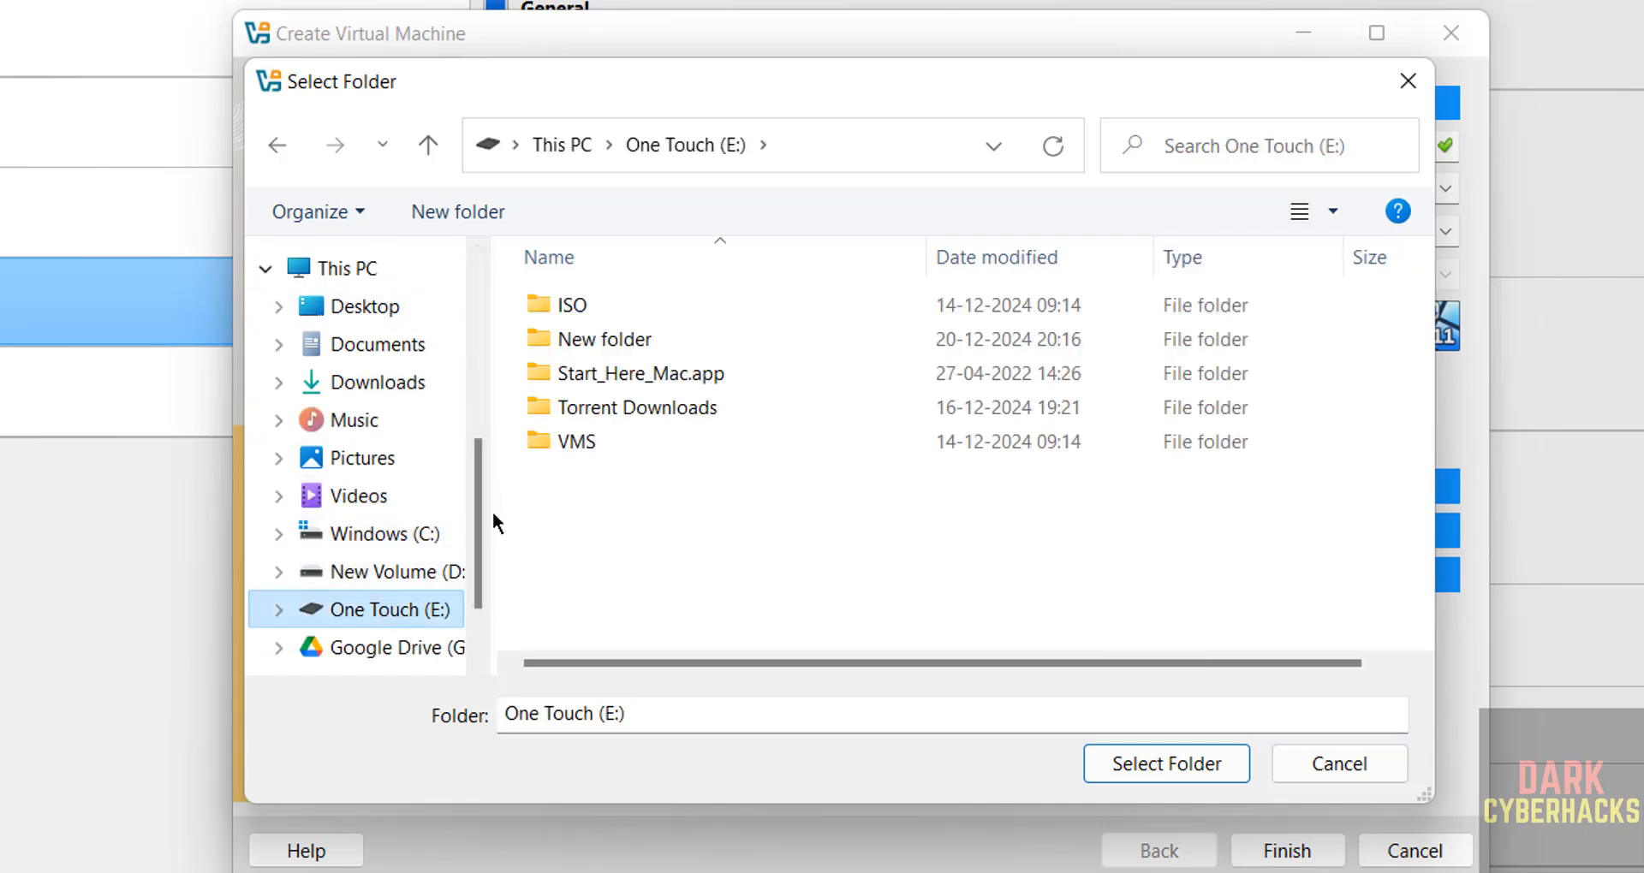
pyautogui.doubleClick(588, 539)
pyautogui.click(438, 212)
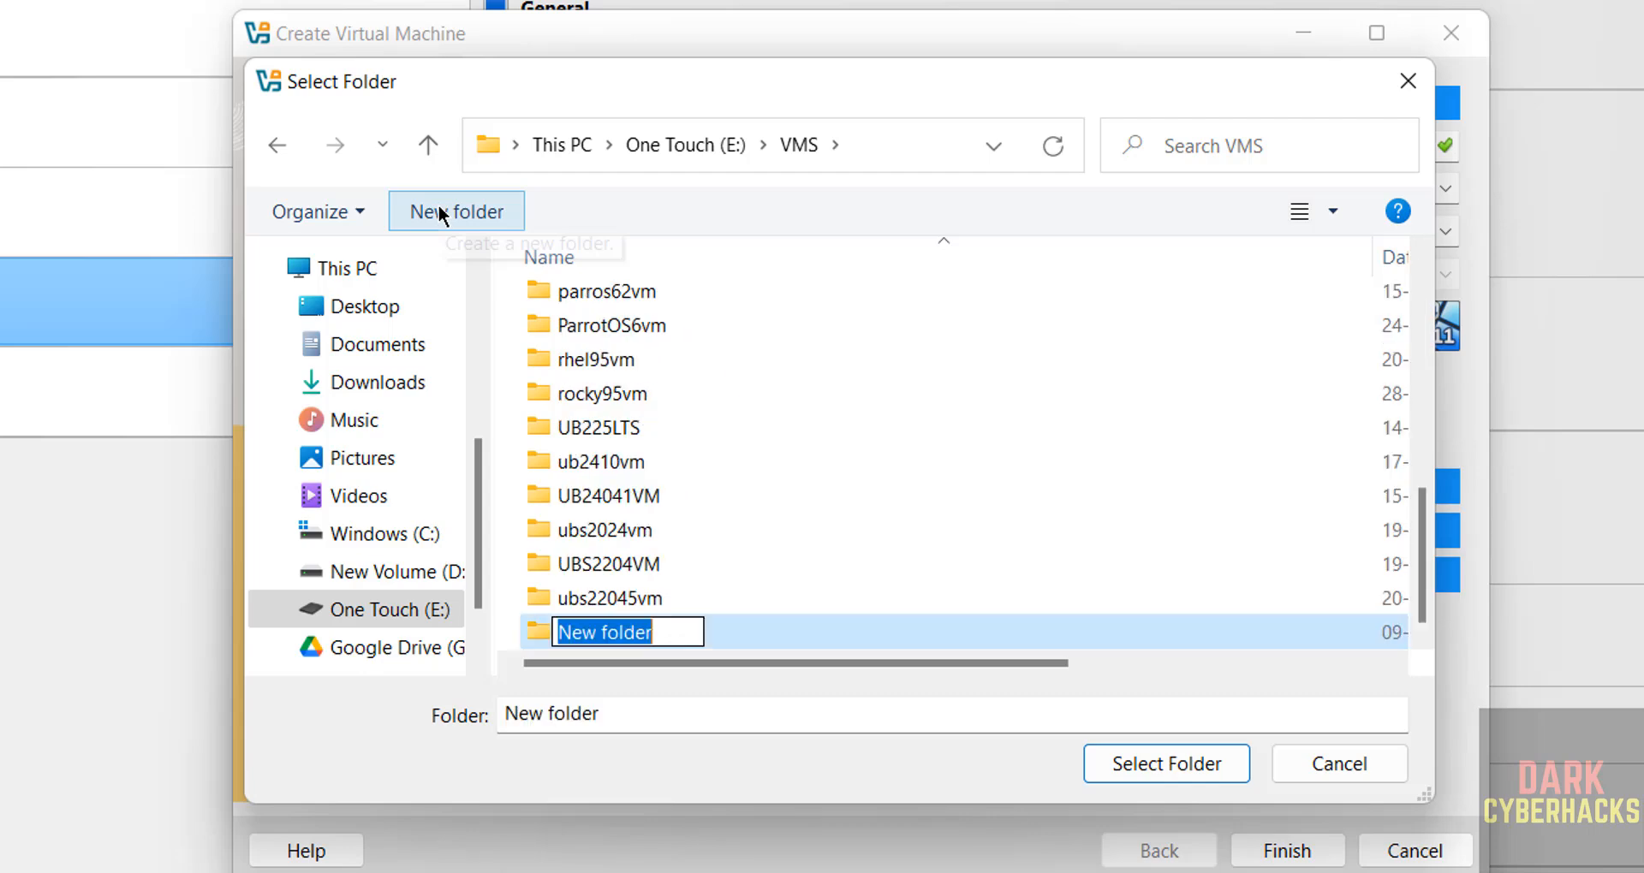
pyautogui.write('tailsos611vm')
pyautogui.press('Return')
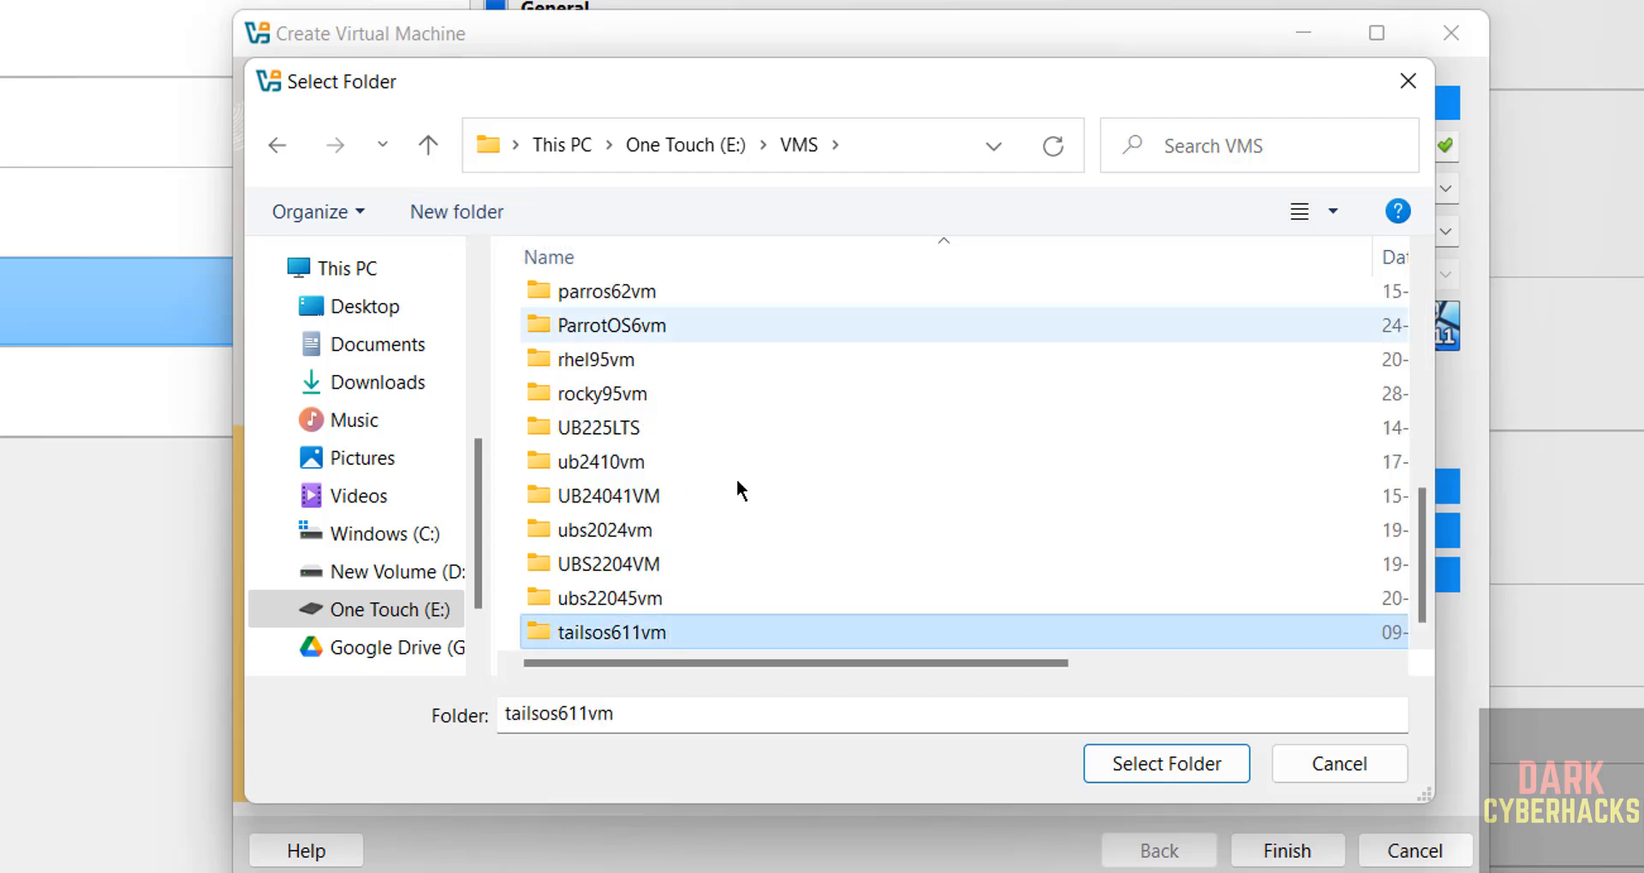
pyautogui.click(1166, 763)
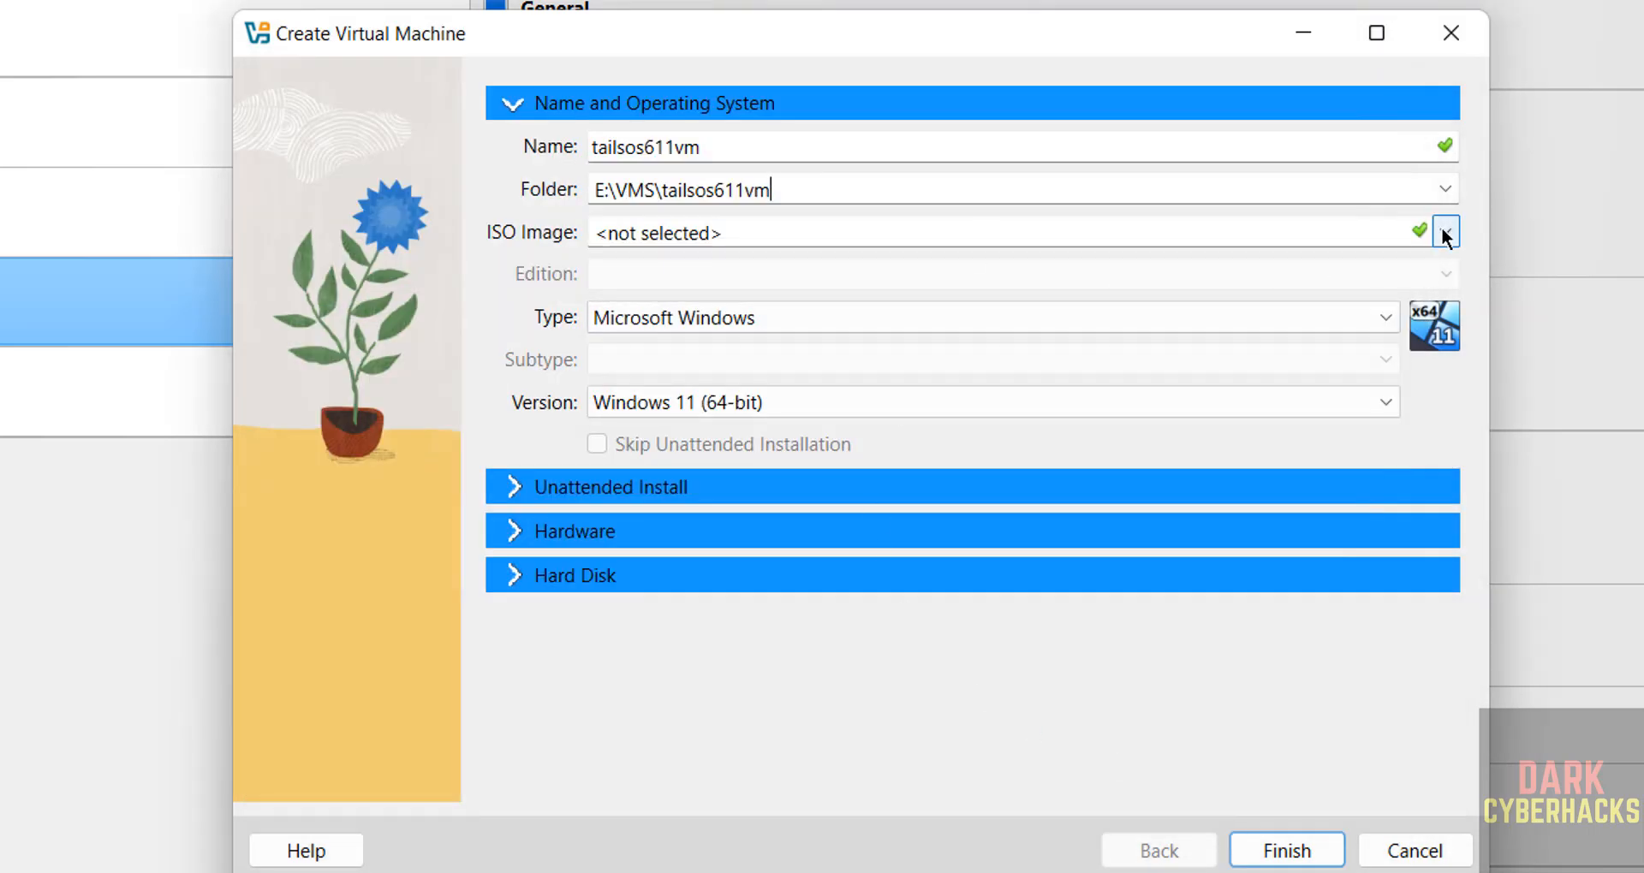
# Attach tails-amd64-6.11.iso from Downloads as the boot image and skip unattended installation.
pyautogui.click(1445, 231)
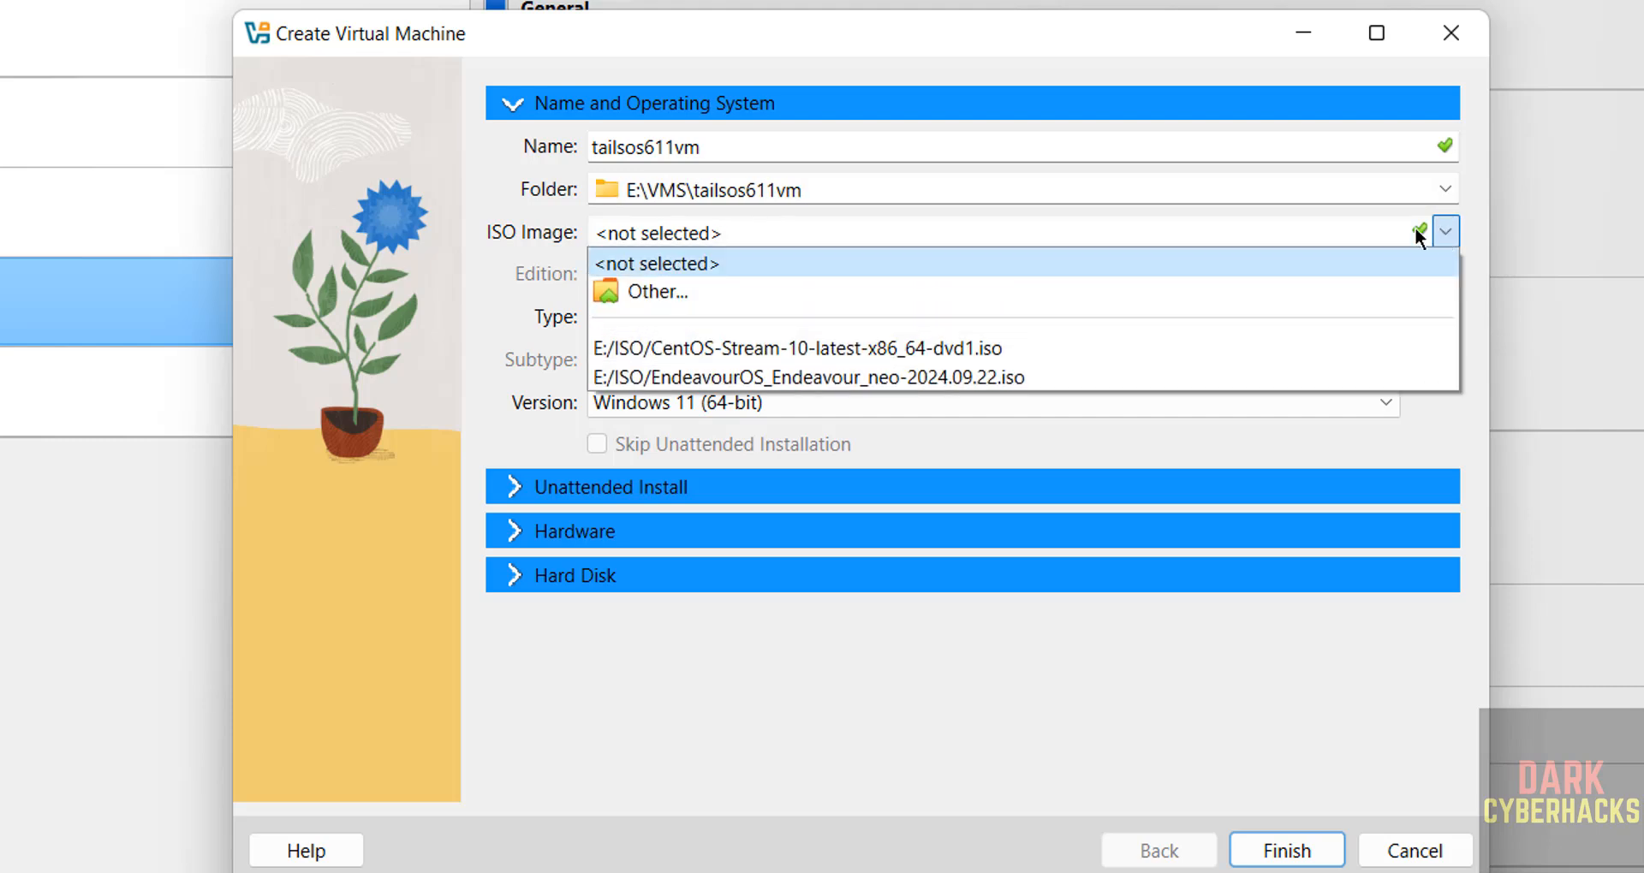
pyautogui.click(930, 291)
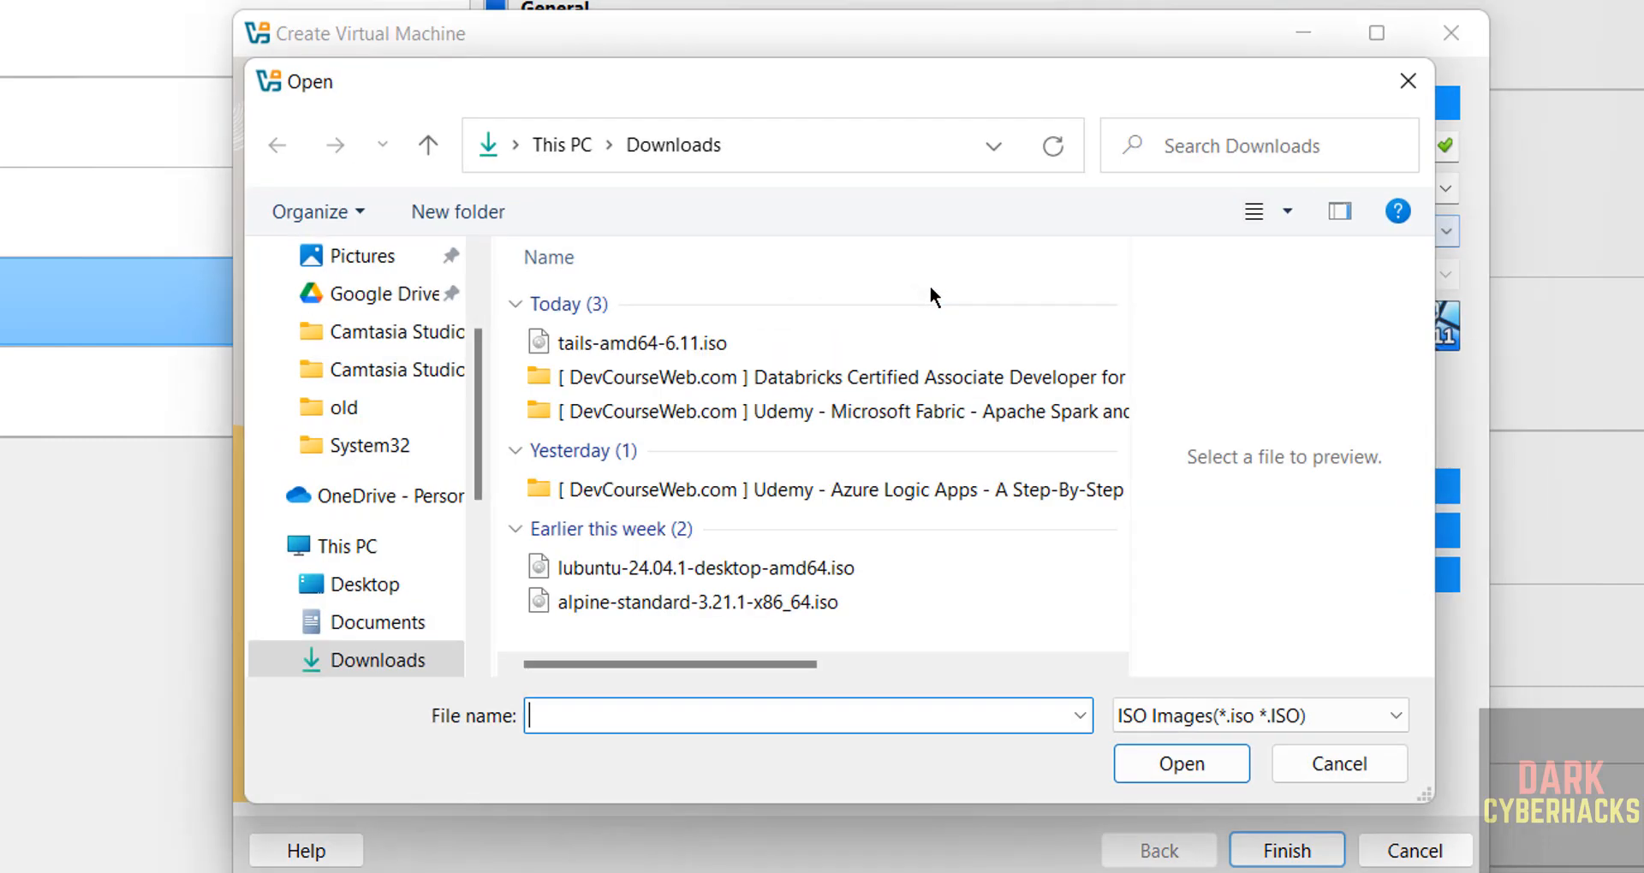
pyautogui.click(638, 335)
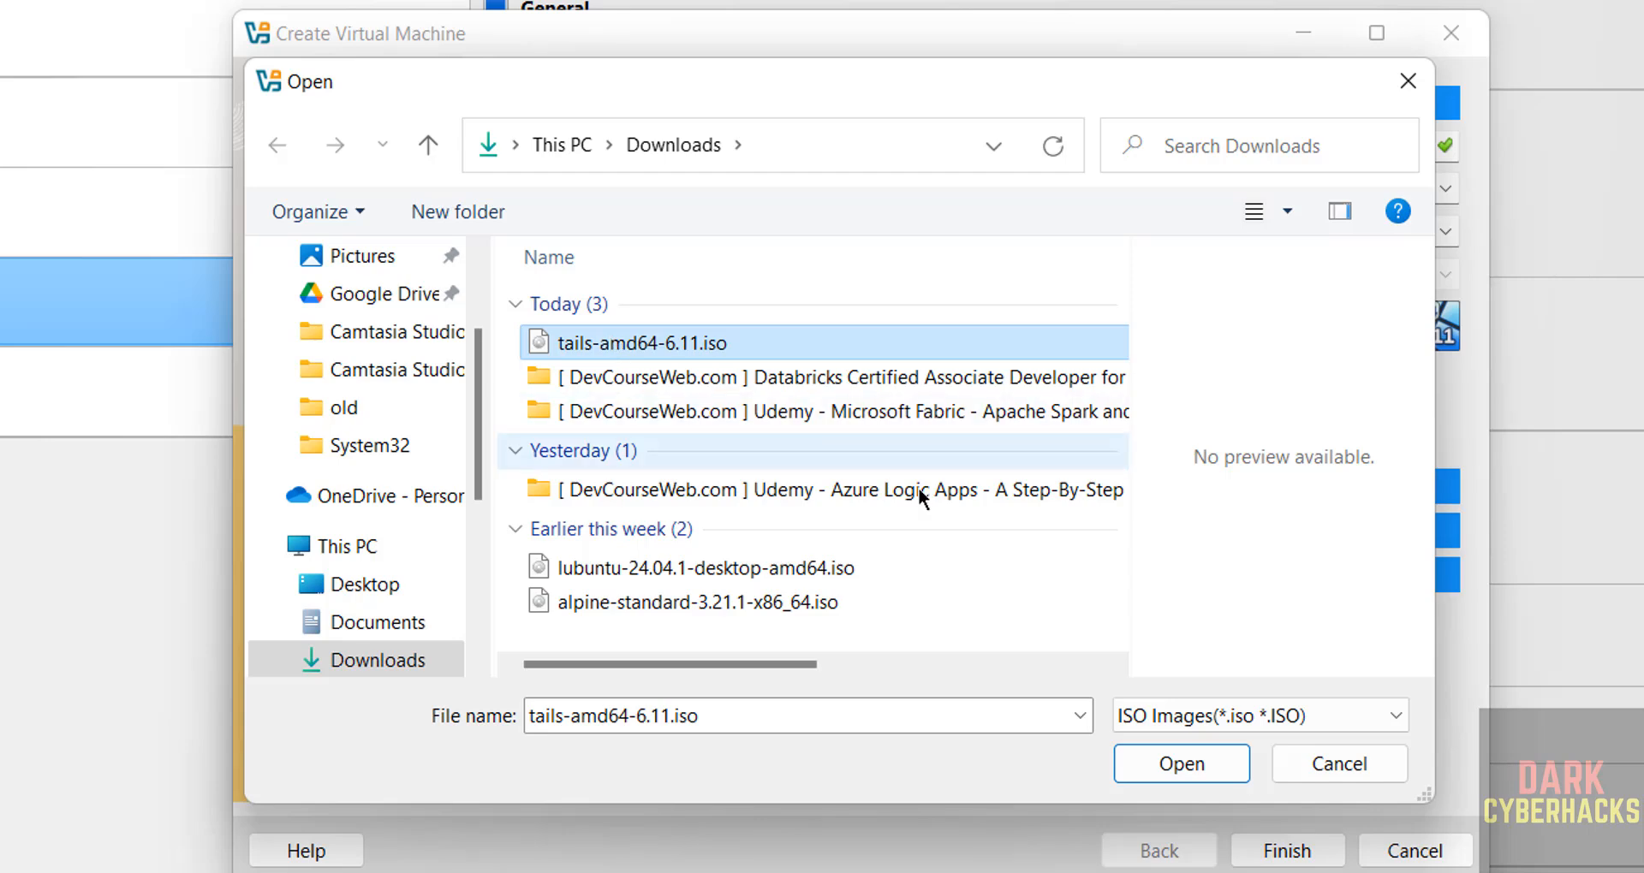
pyautogui.click(1159, 762)
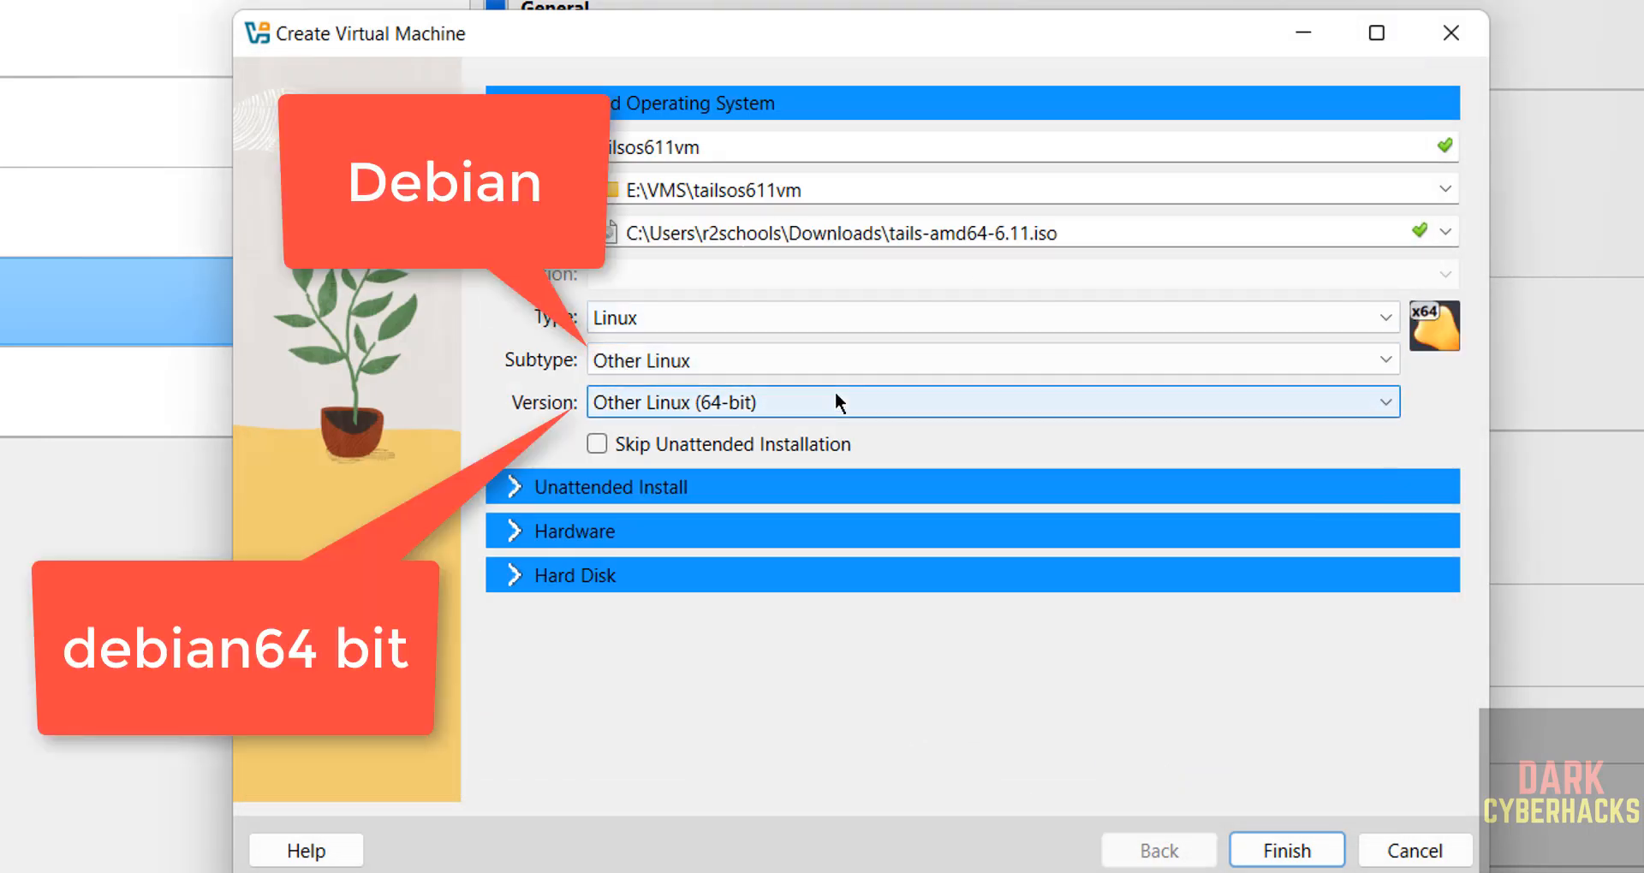
pyautogui.click(596, 444)
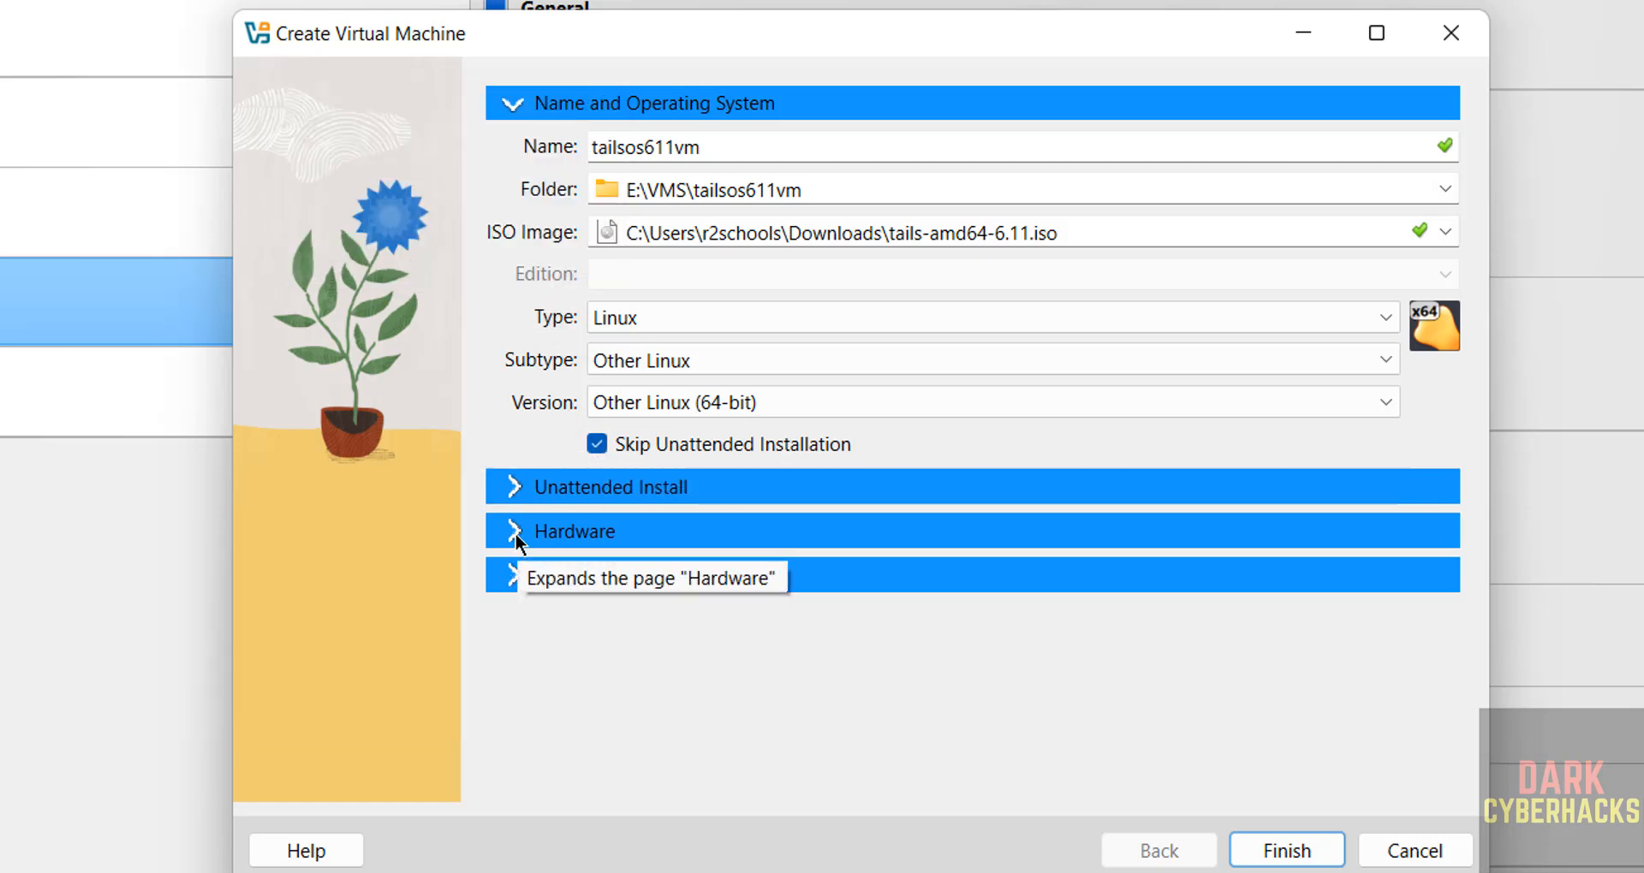
pyautogui.click(513, 531)
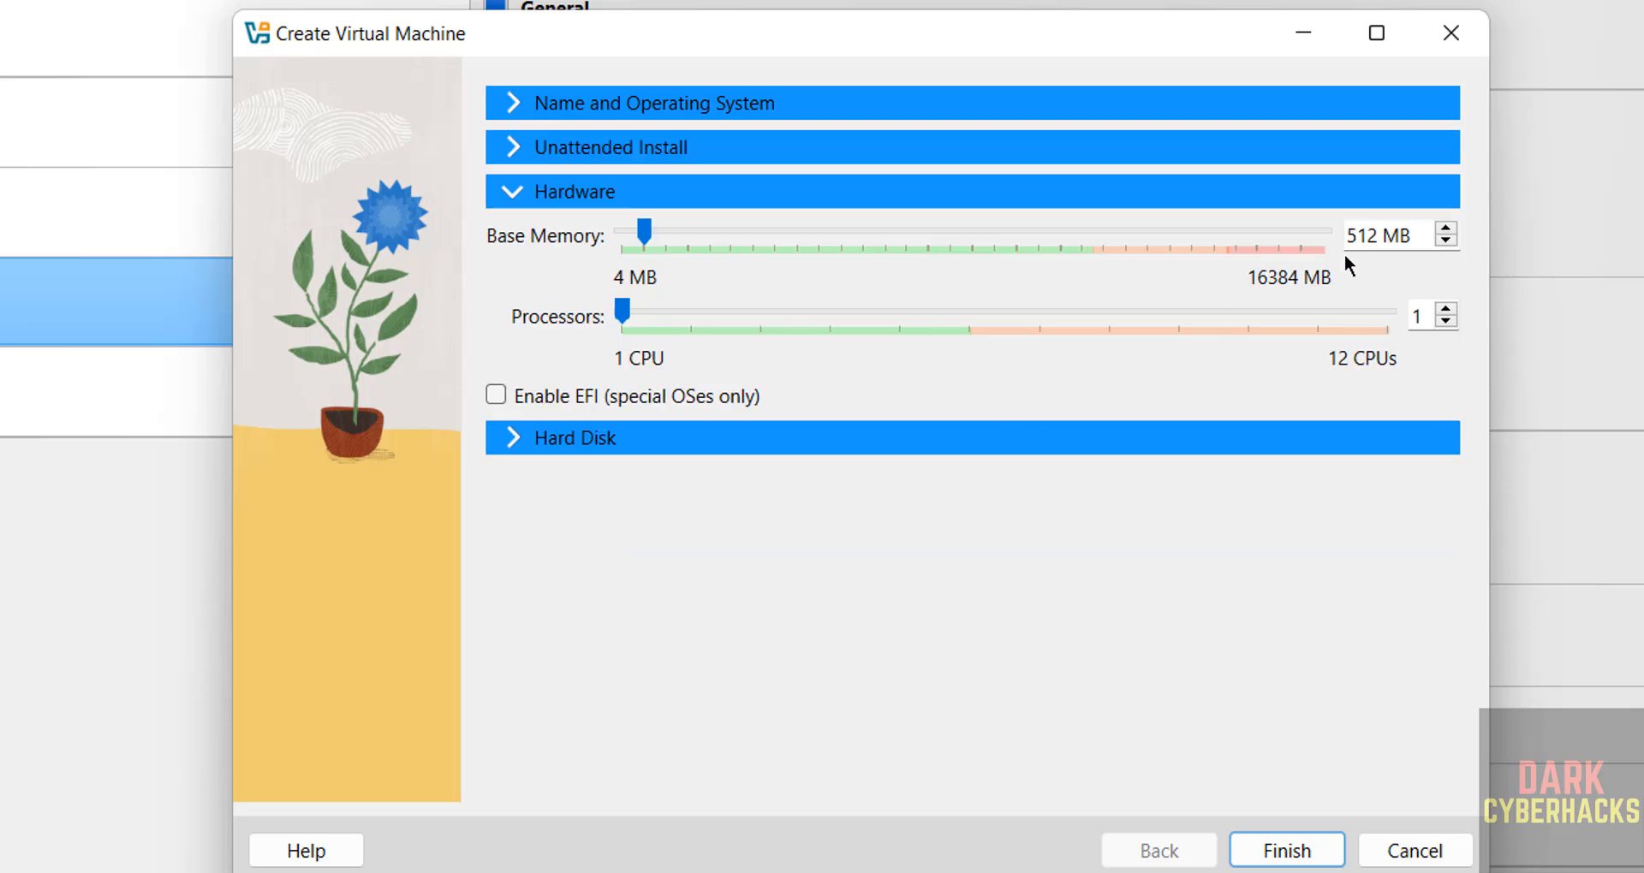
# Give the VM 4096 MB of base memory and 2 processors.
pyautogui.doubleClick(1374, 232)
pyautogui.write('4096')
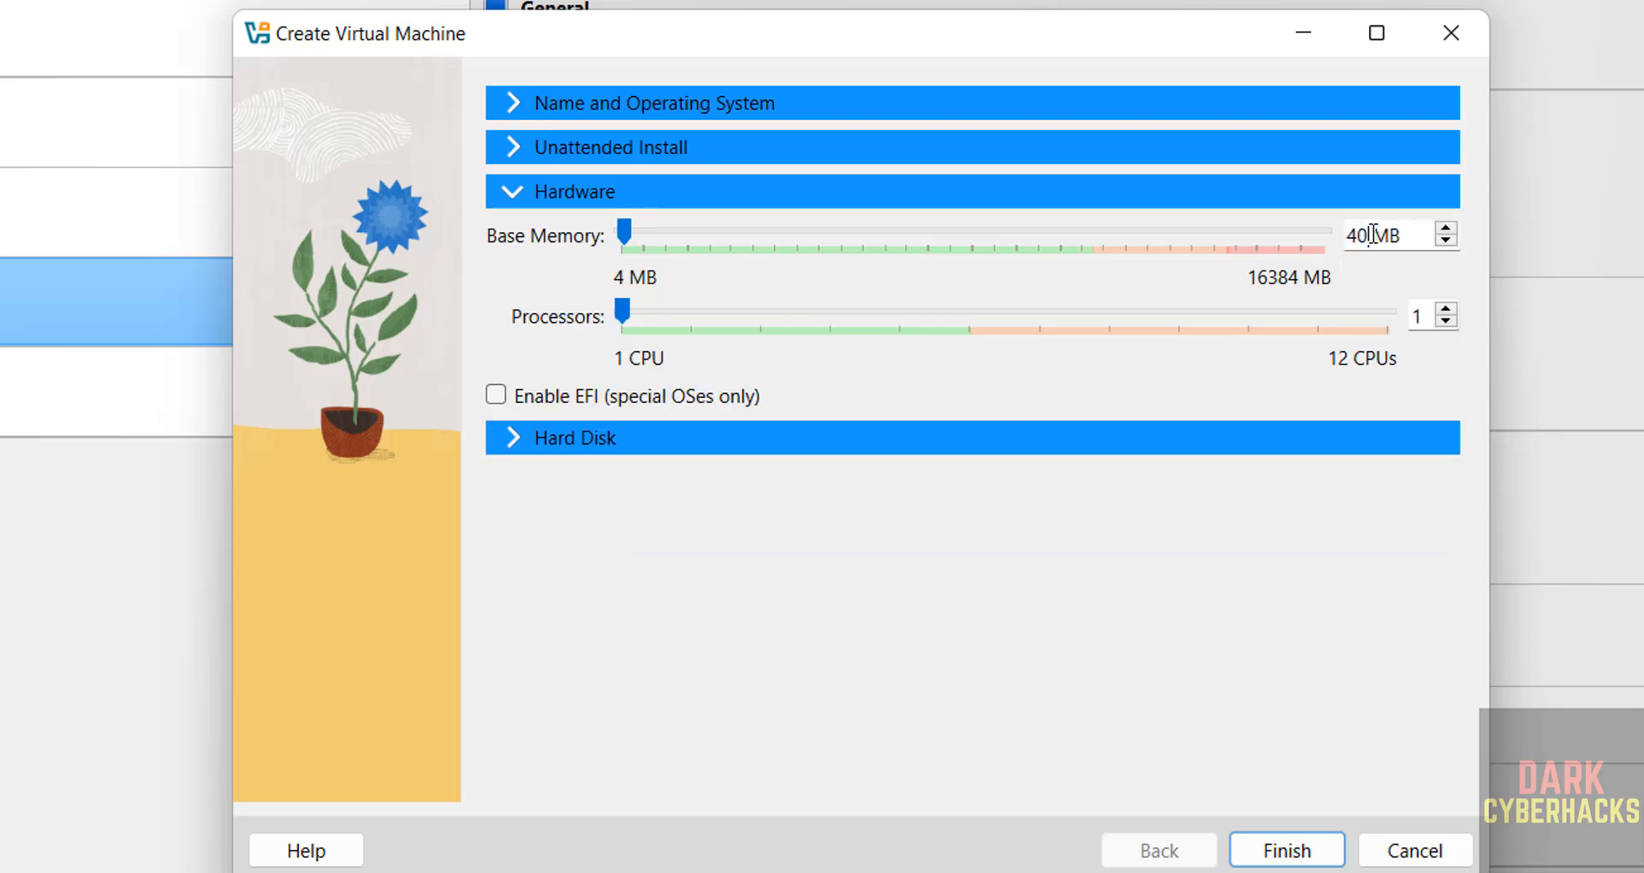
pyautogui.doubleClick(1419, 315)
pyautogui.write('2')
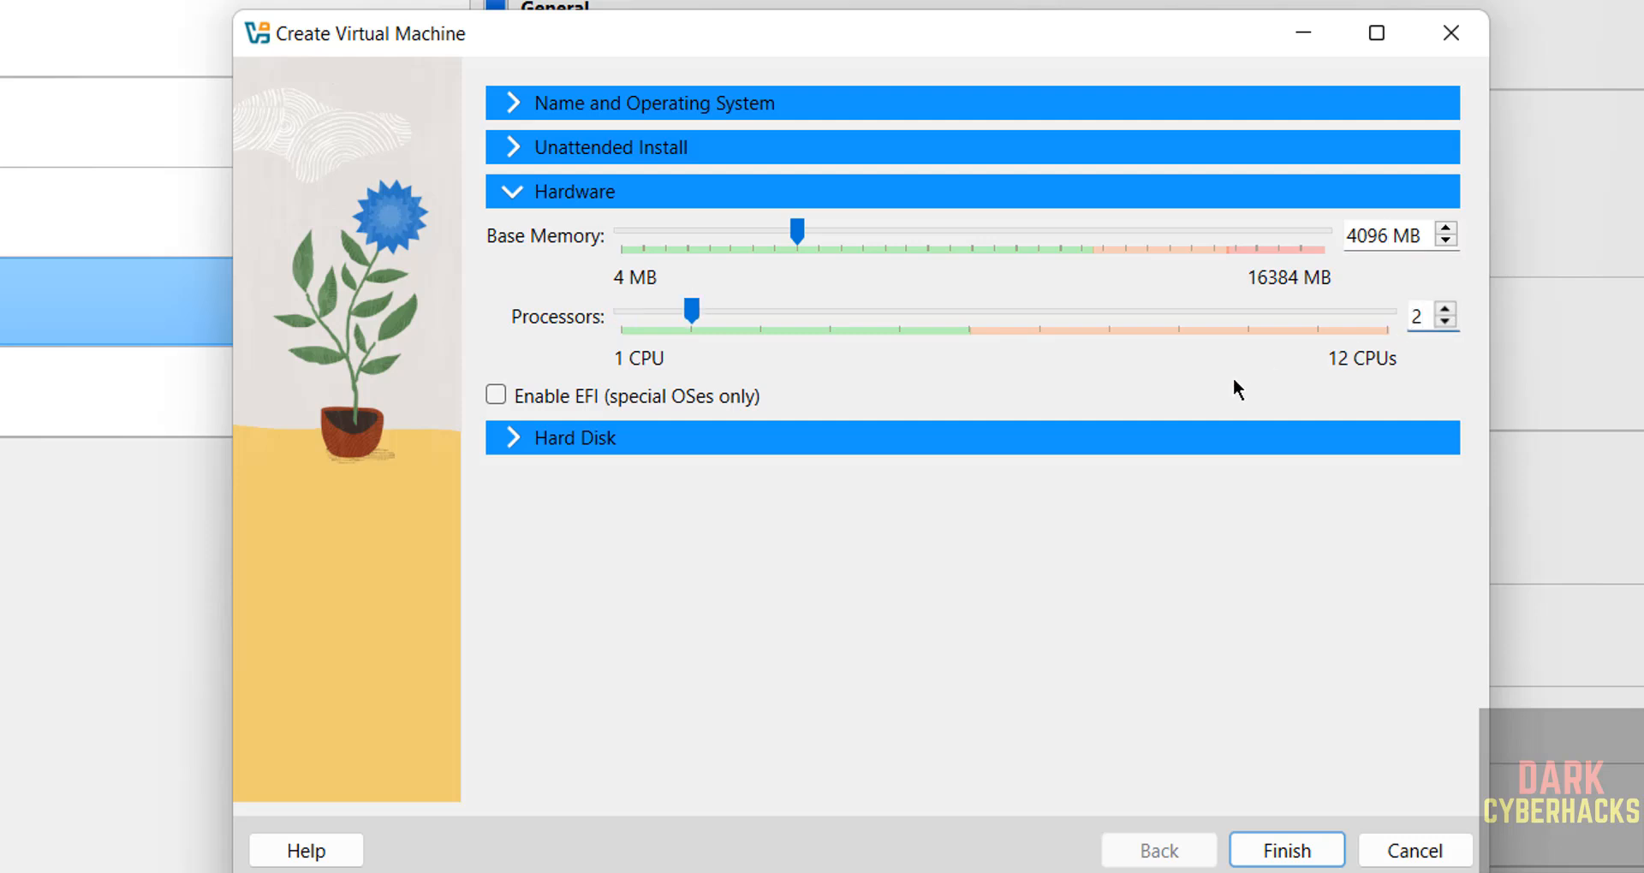
pyautogui.click(738, 438)
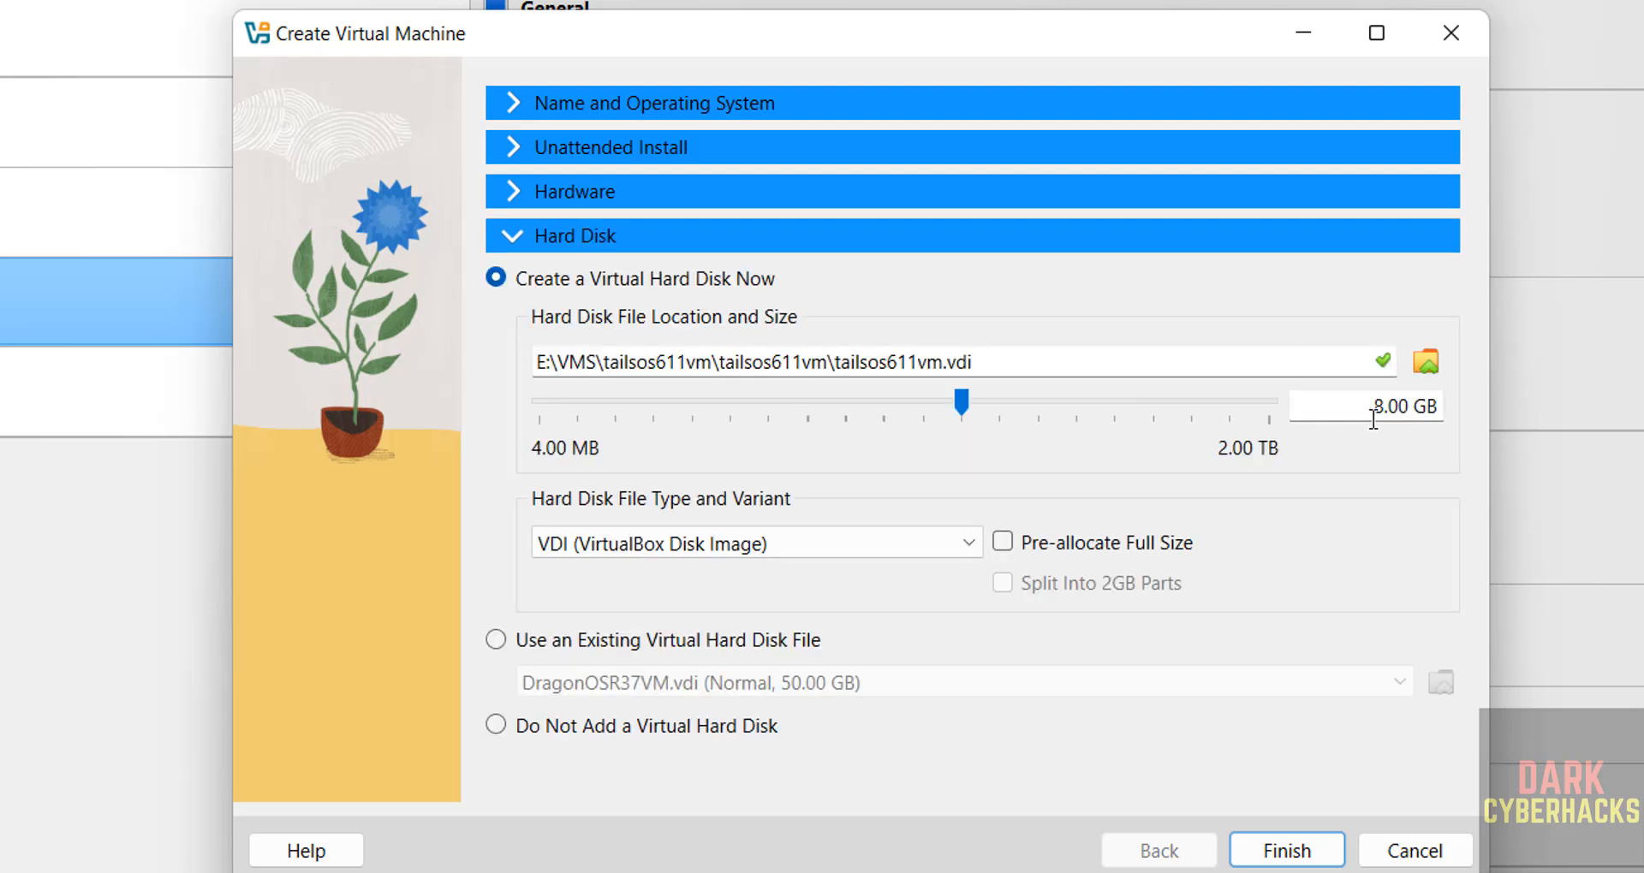
# Create tailsos611vm with a 50 GB disk, then review its settings and Machine menu.
pyautogui.write('50')
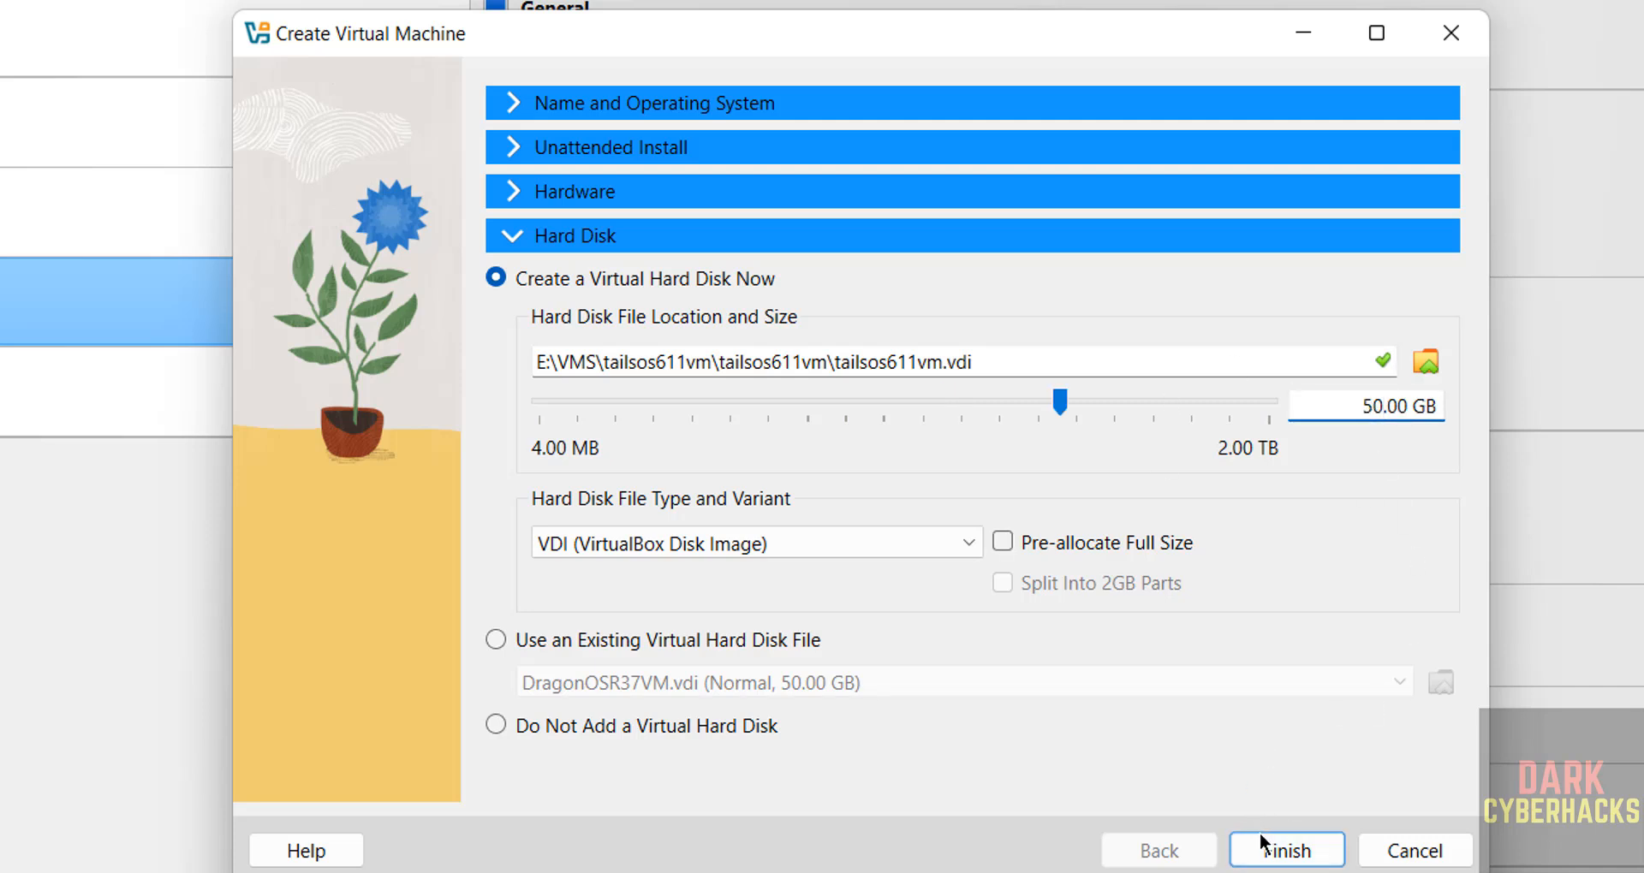
pyautogui.click(1283, 851)
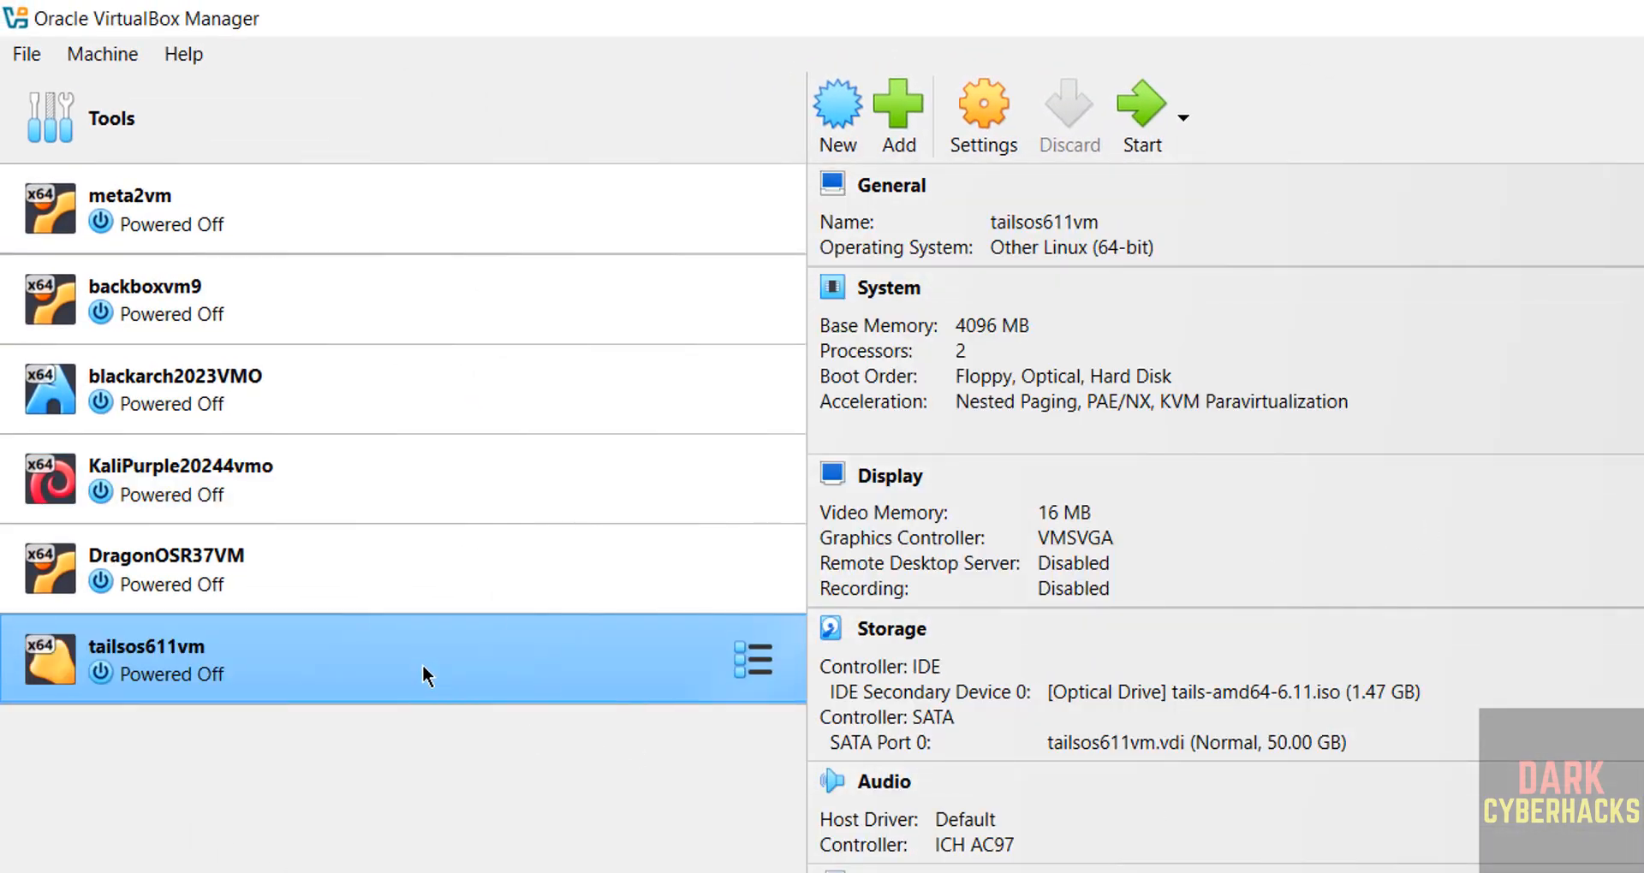
pyautogui.rightClick(425, 676)
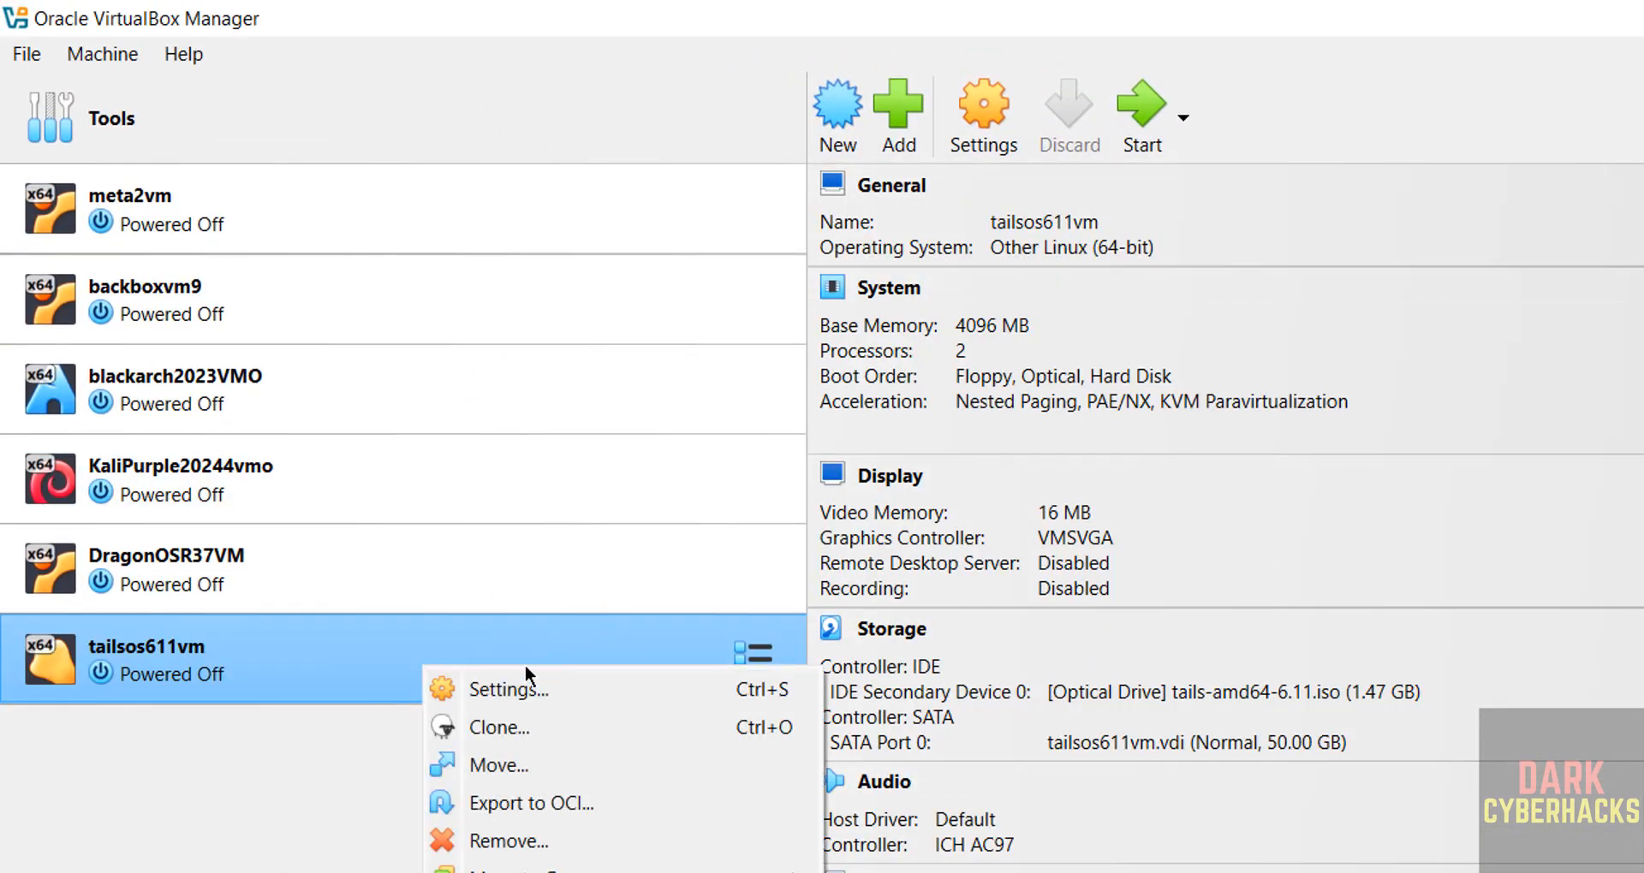
pyautogui.click(988, 100)
pyautogui.press('Escape')
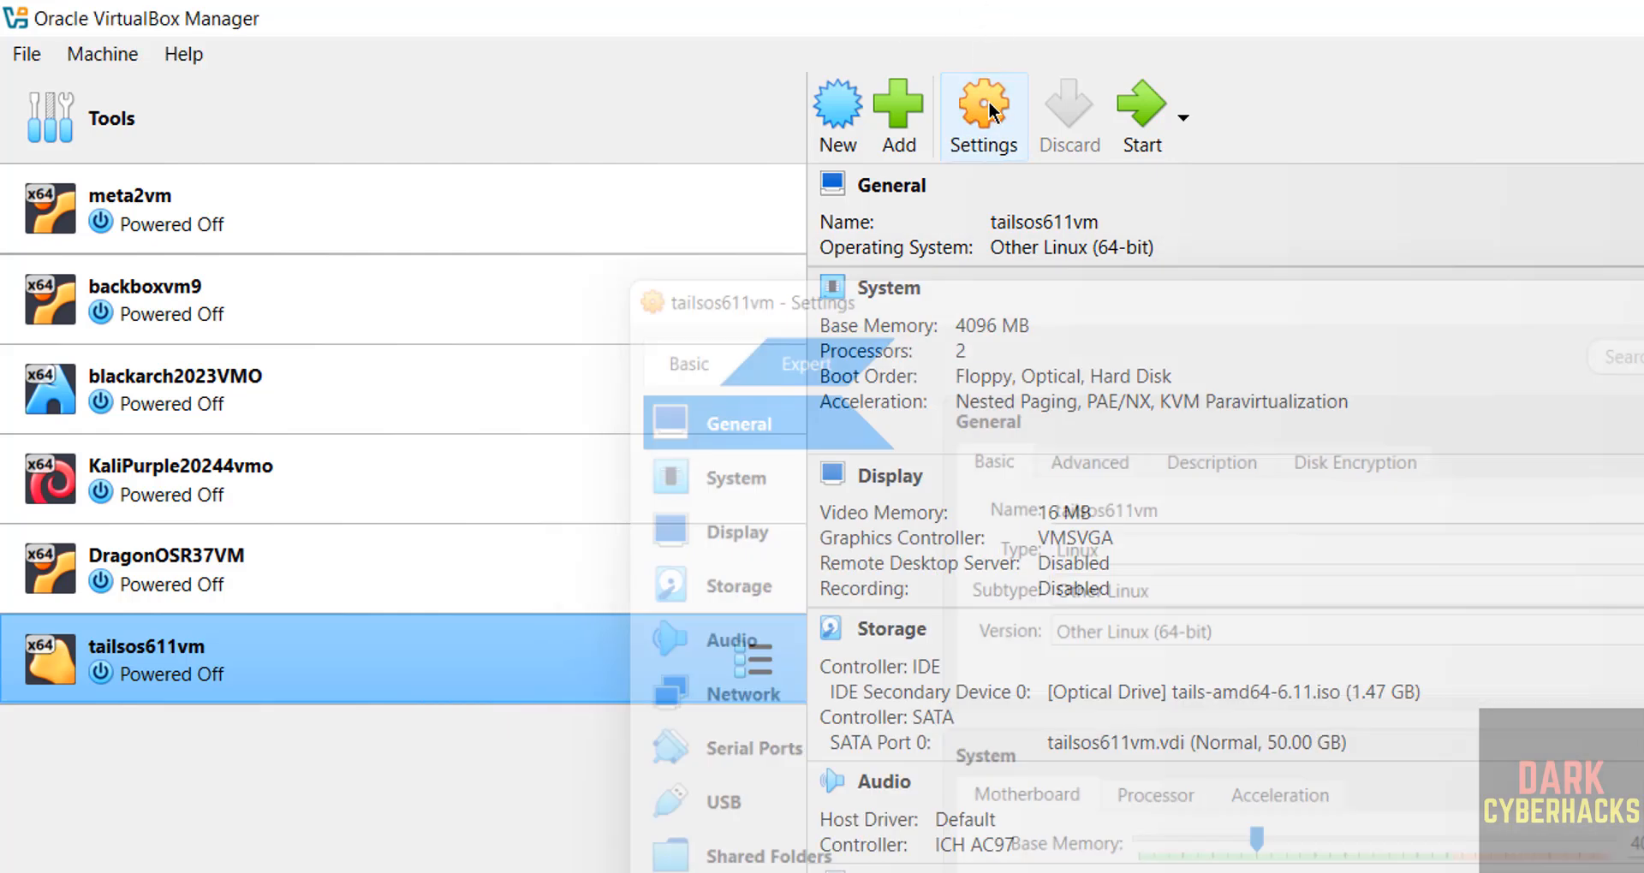
pyautogui.click(91, 58)
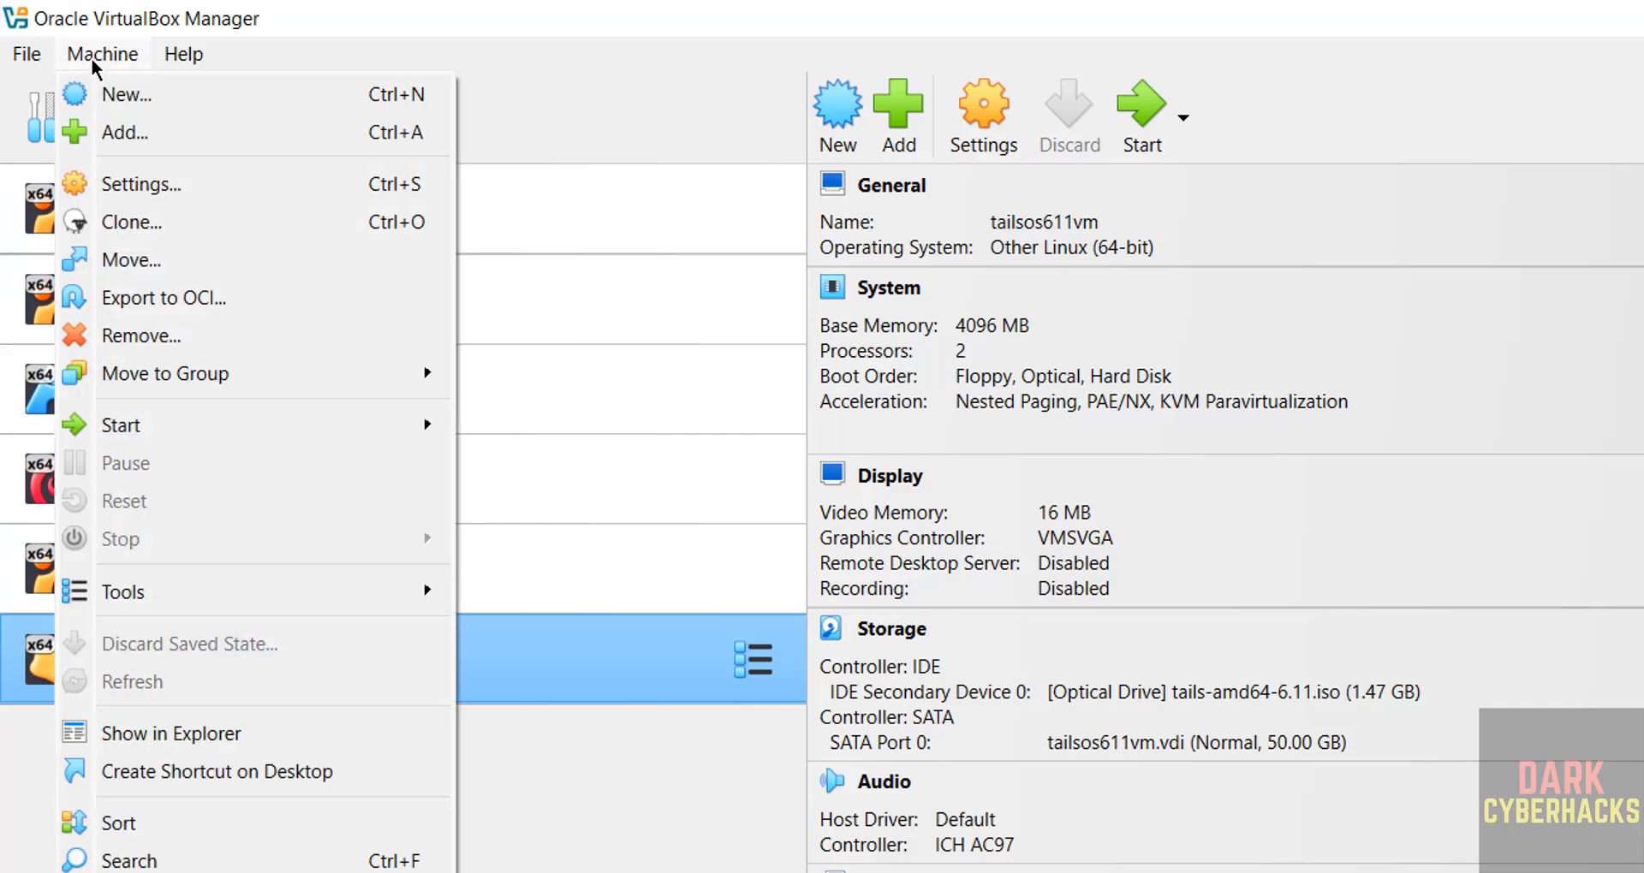
pyautogui.click(672, 87)
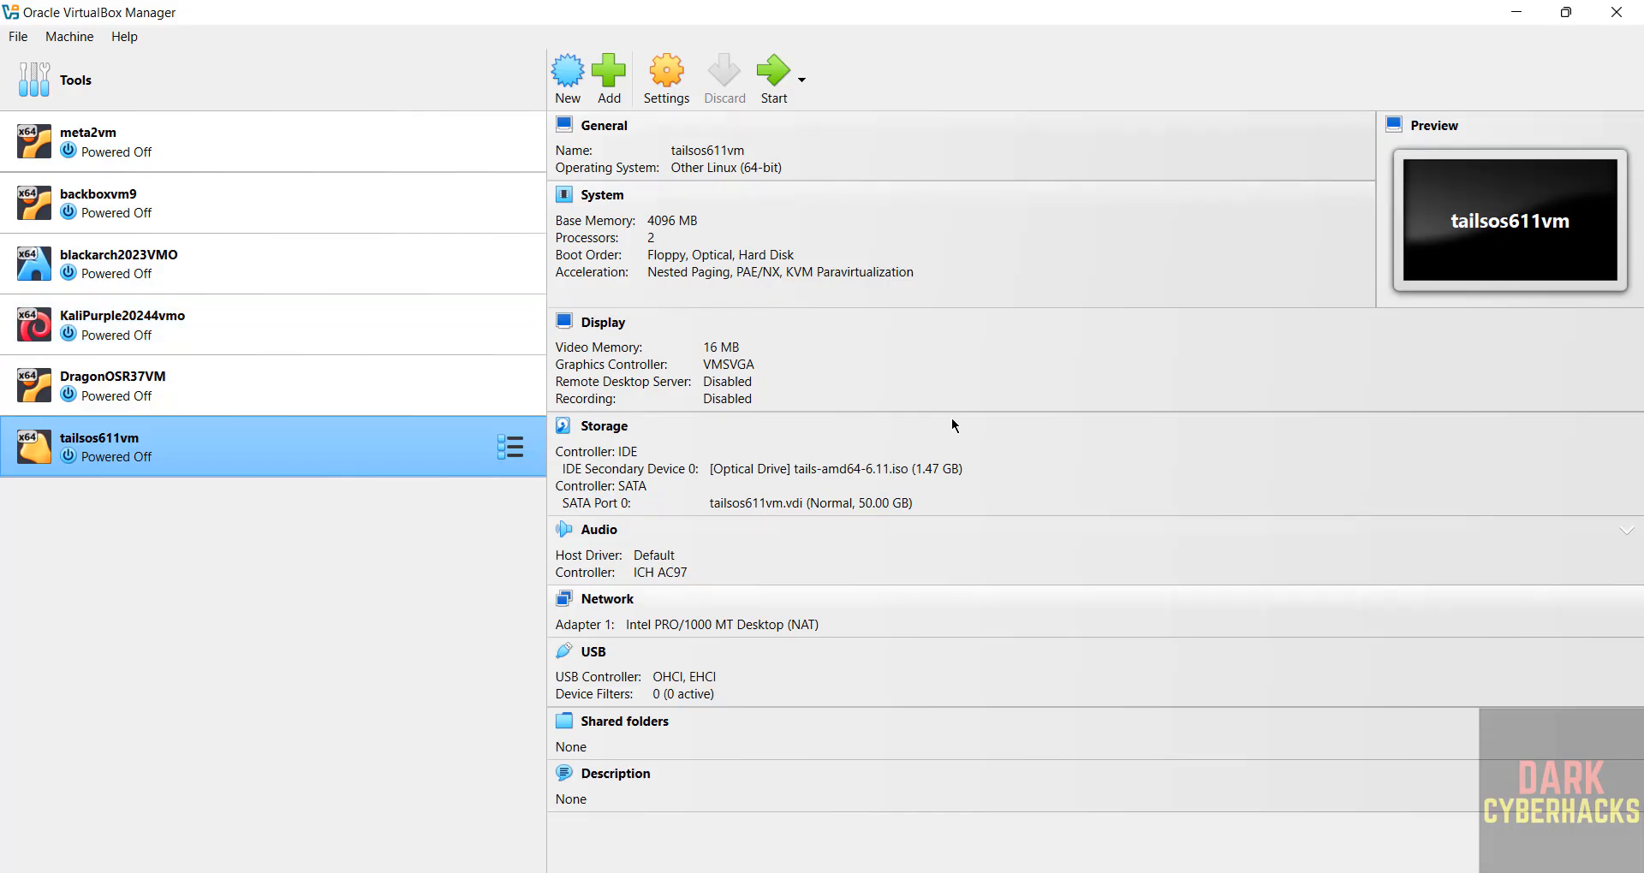
# Start tailsos611vm, boot Tails 6.11, and keep English - United States as the greeter language.
pyautogui.click(784, 78)
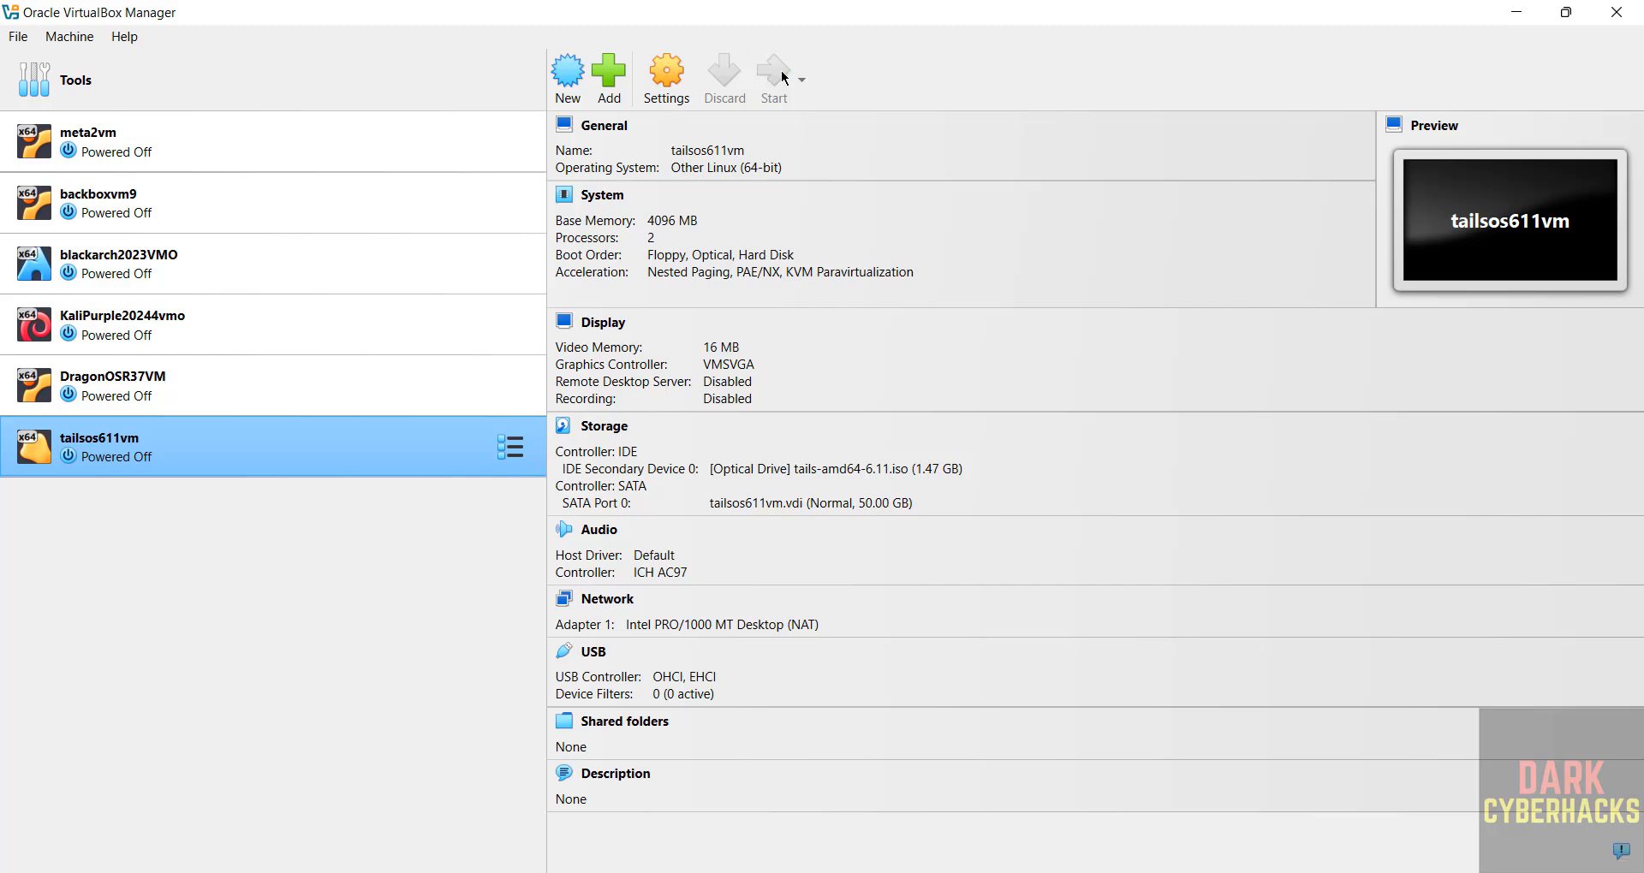
pyautogui.click(1018, 196)
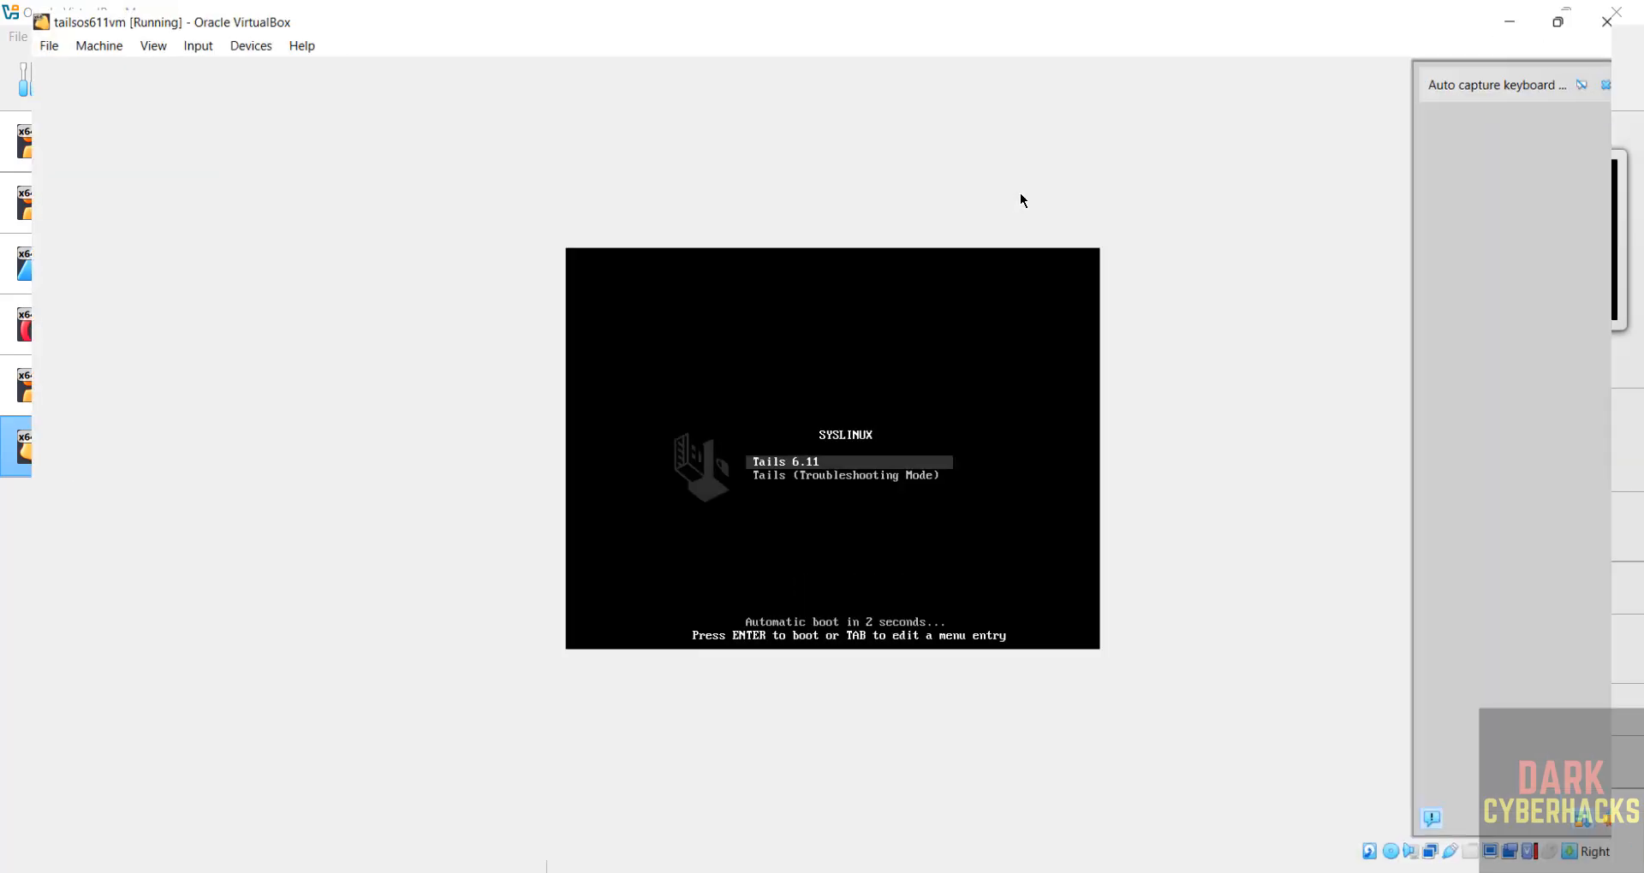
pyautogui.press('Down')
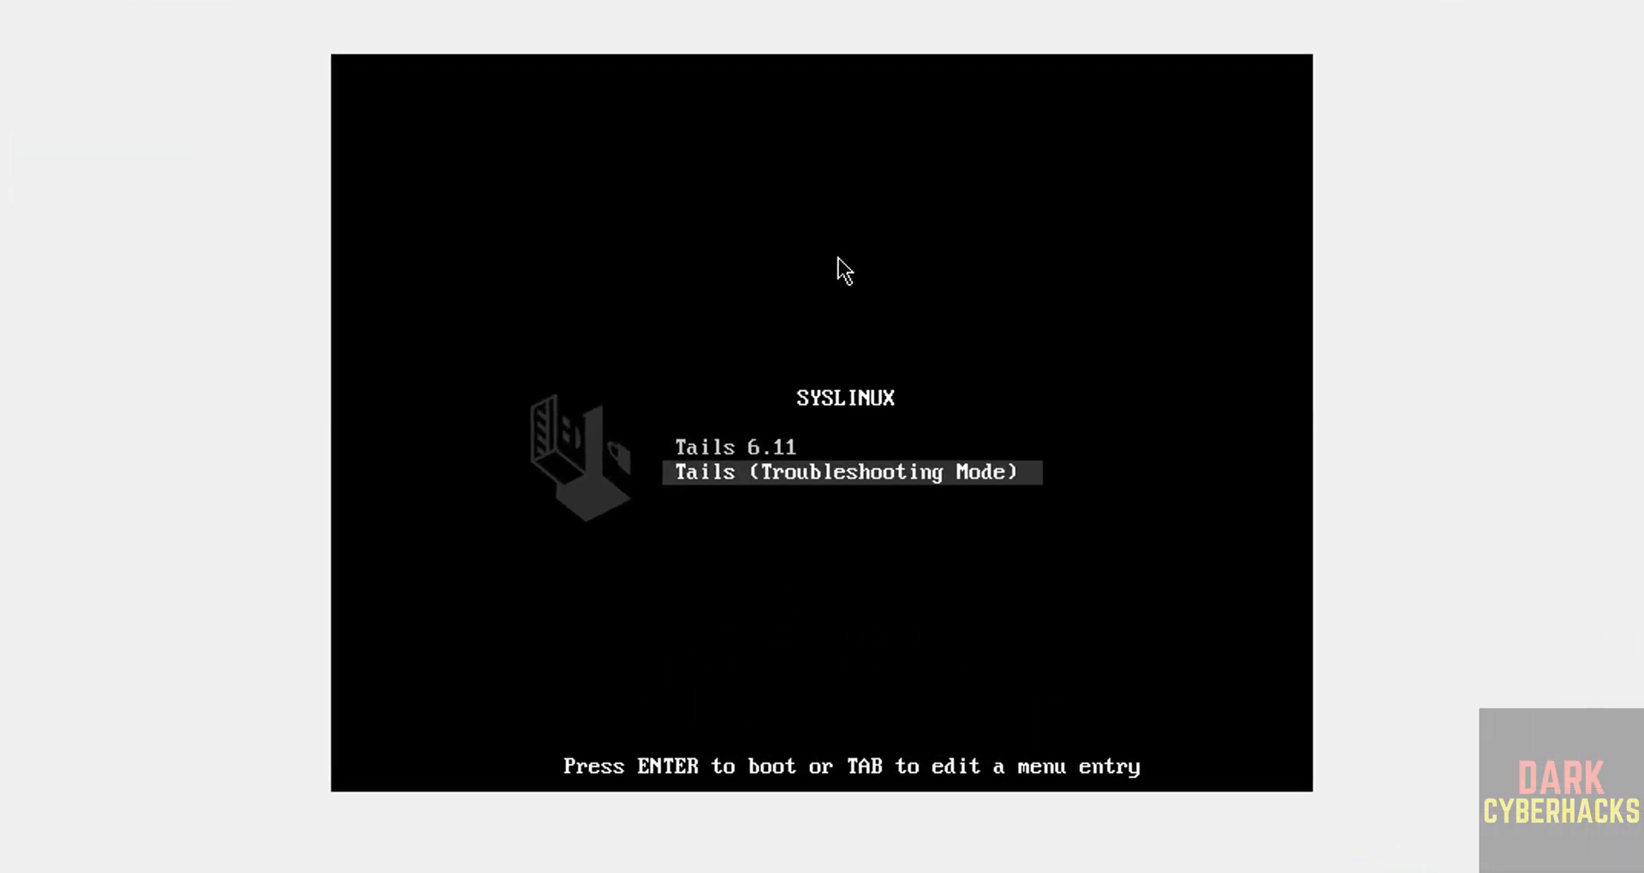
pyautogui.press('Up')
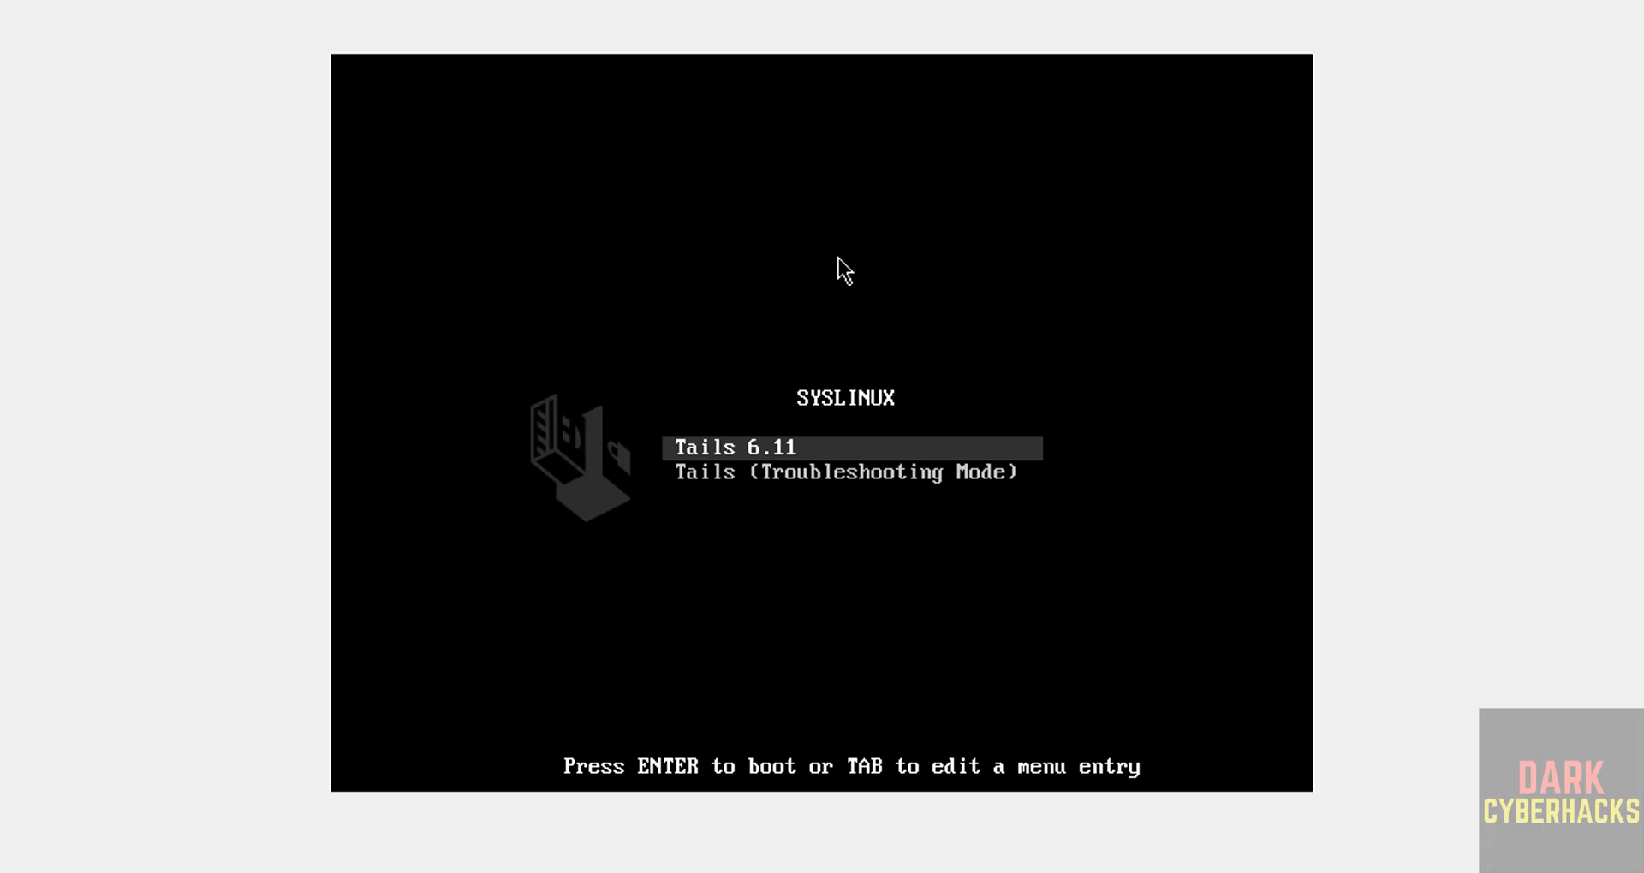
pyautogui.press('Return')
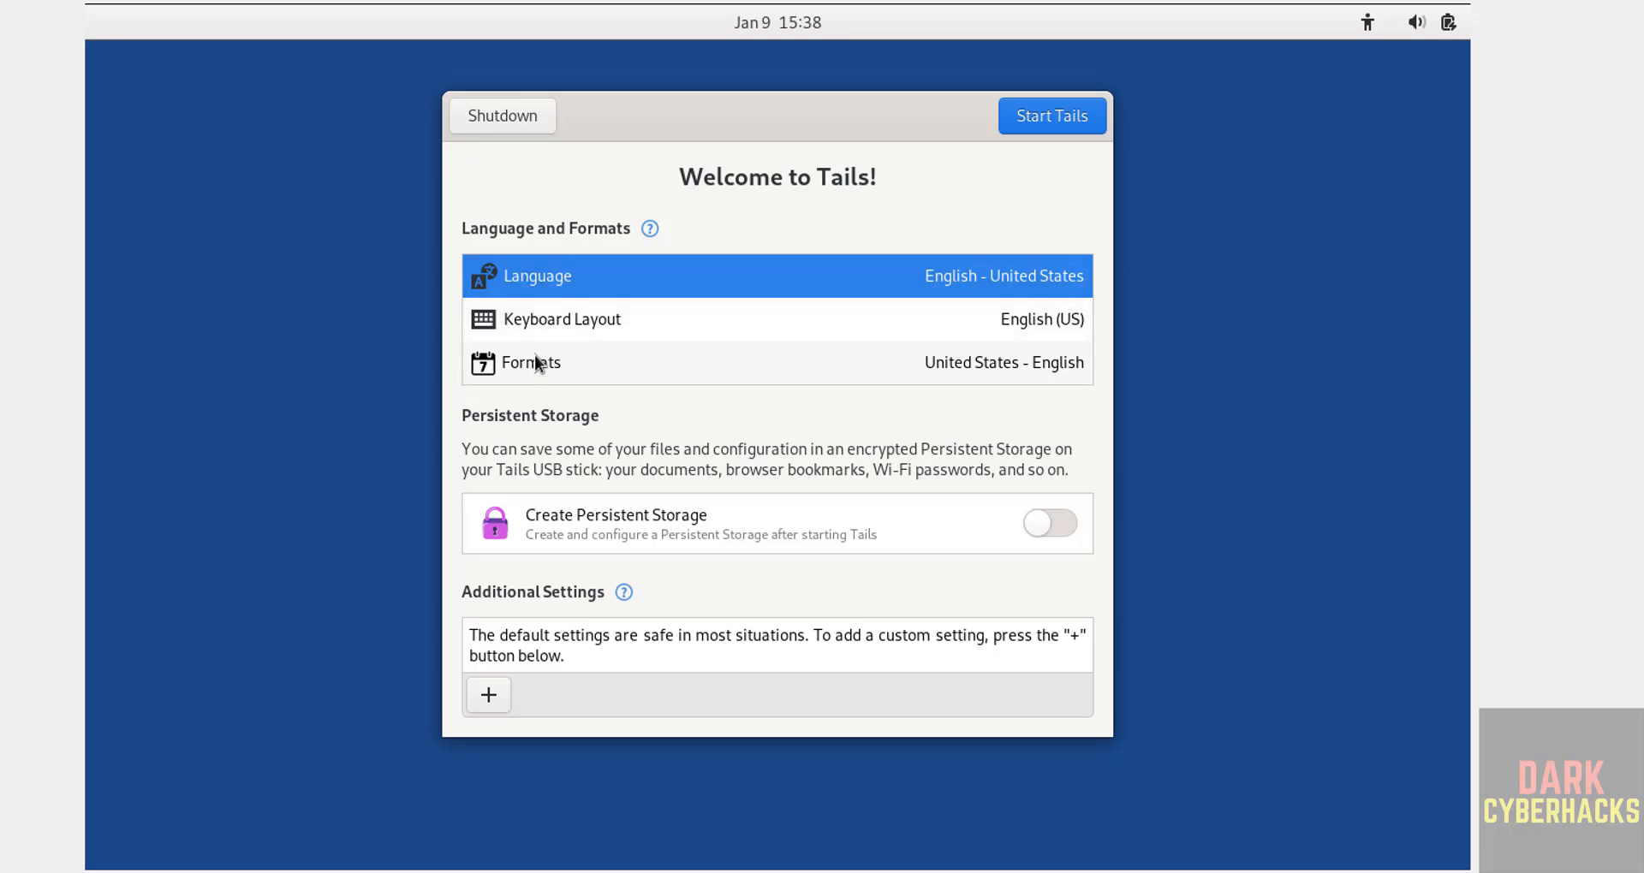
pyautogui.click(529, 284)
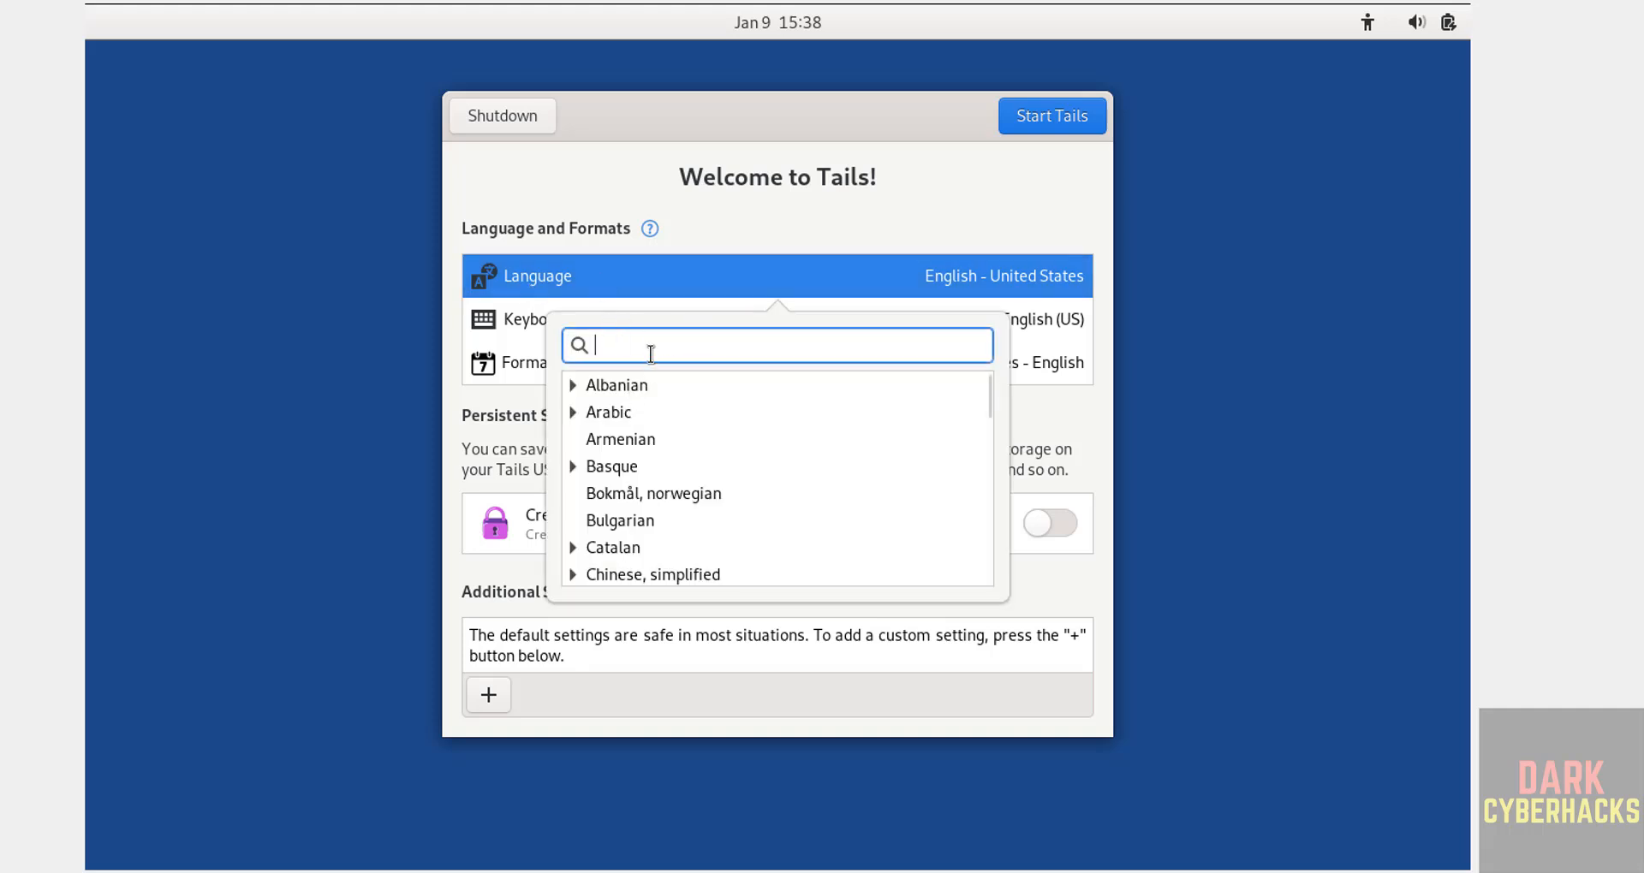
pyautogui.click(459, 575)
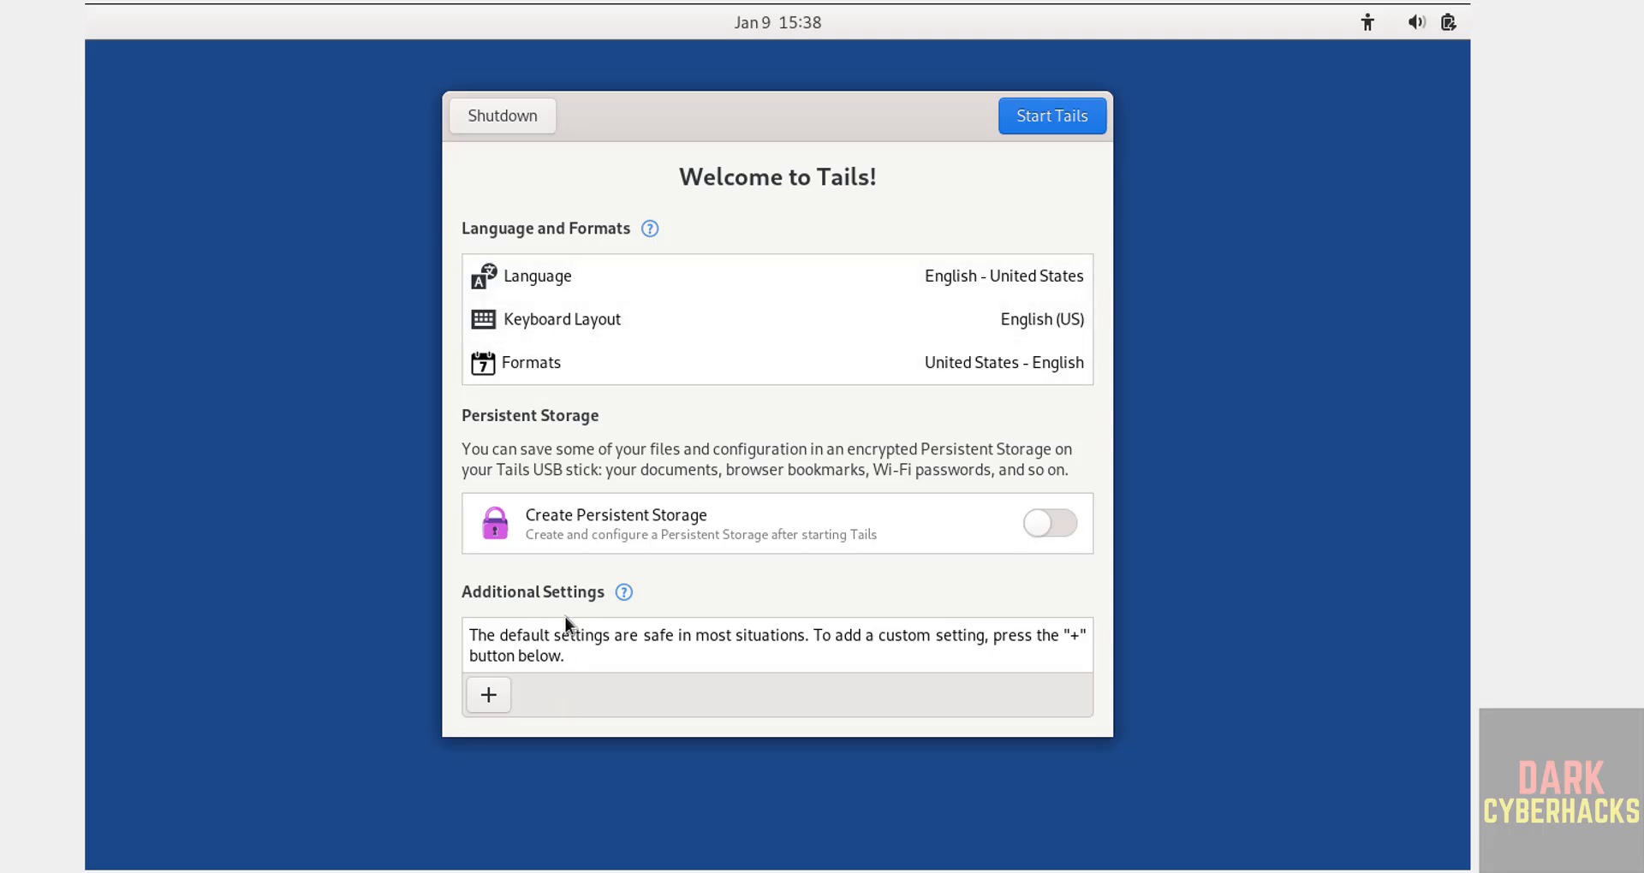
# Add an Administration Password under Additional Settings, confirming it, and start Tails.
pyautogui.click(496, 696)
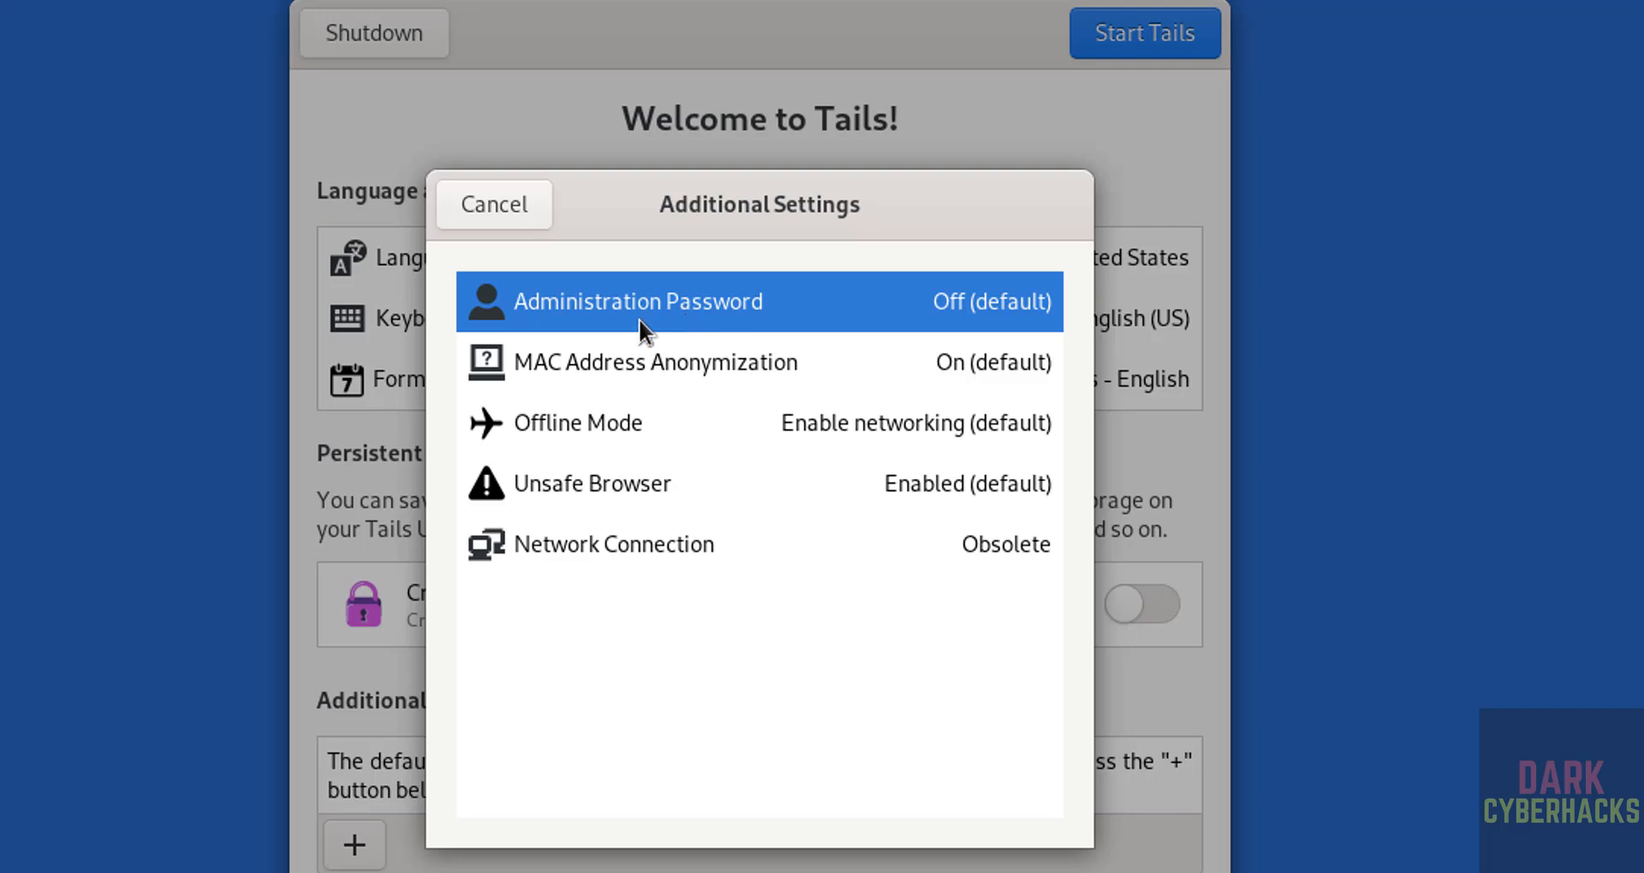
pyautogui.click(712, 309)
pyautogui.write('*****')
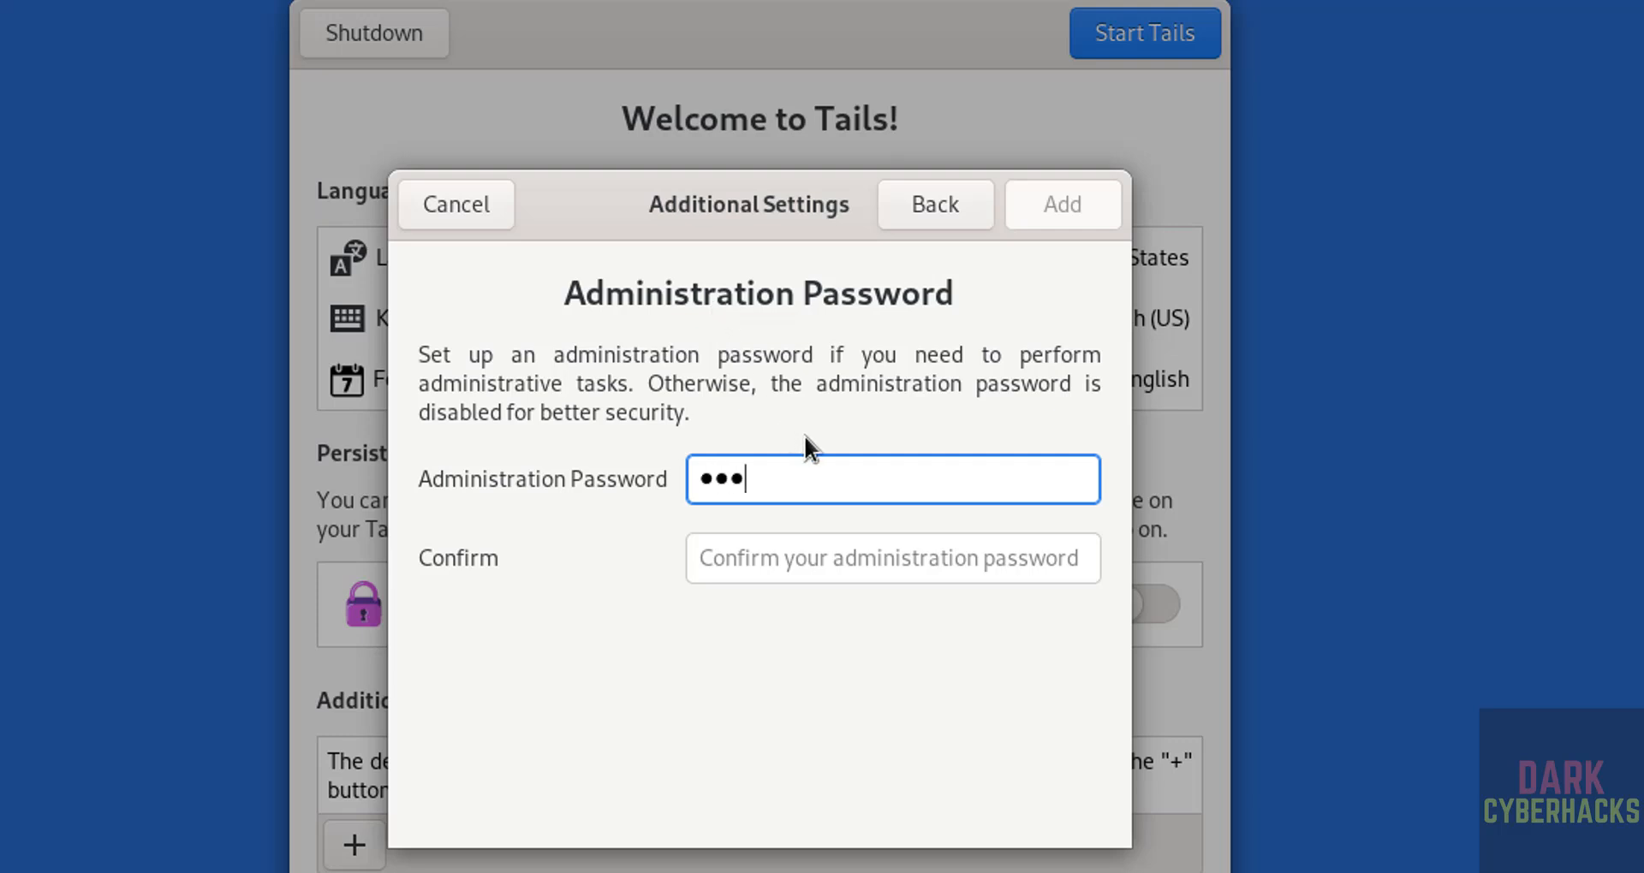
pyautogui.write('****')
pyautogui.press('Tab')
pyautogui.write('******')
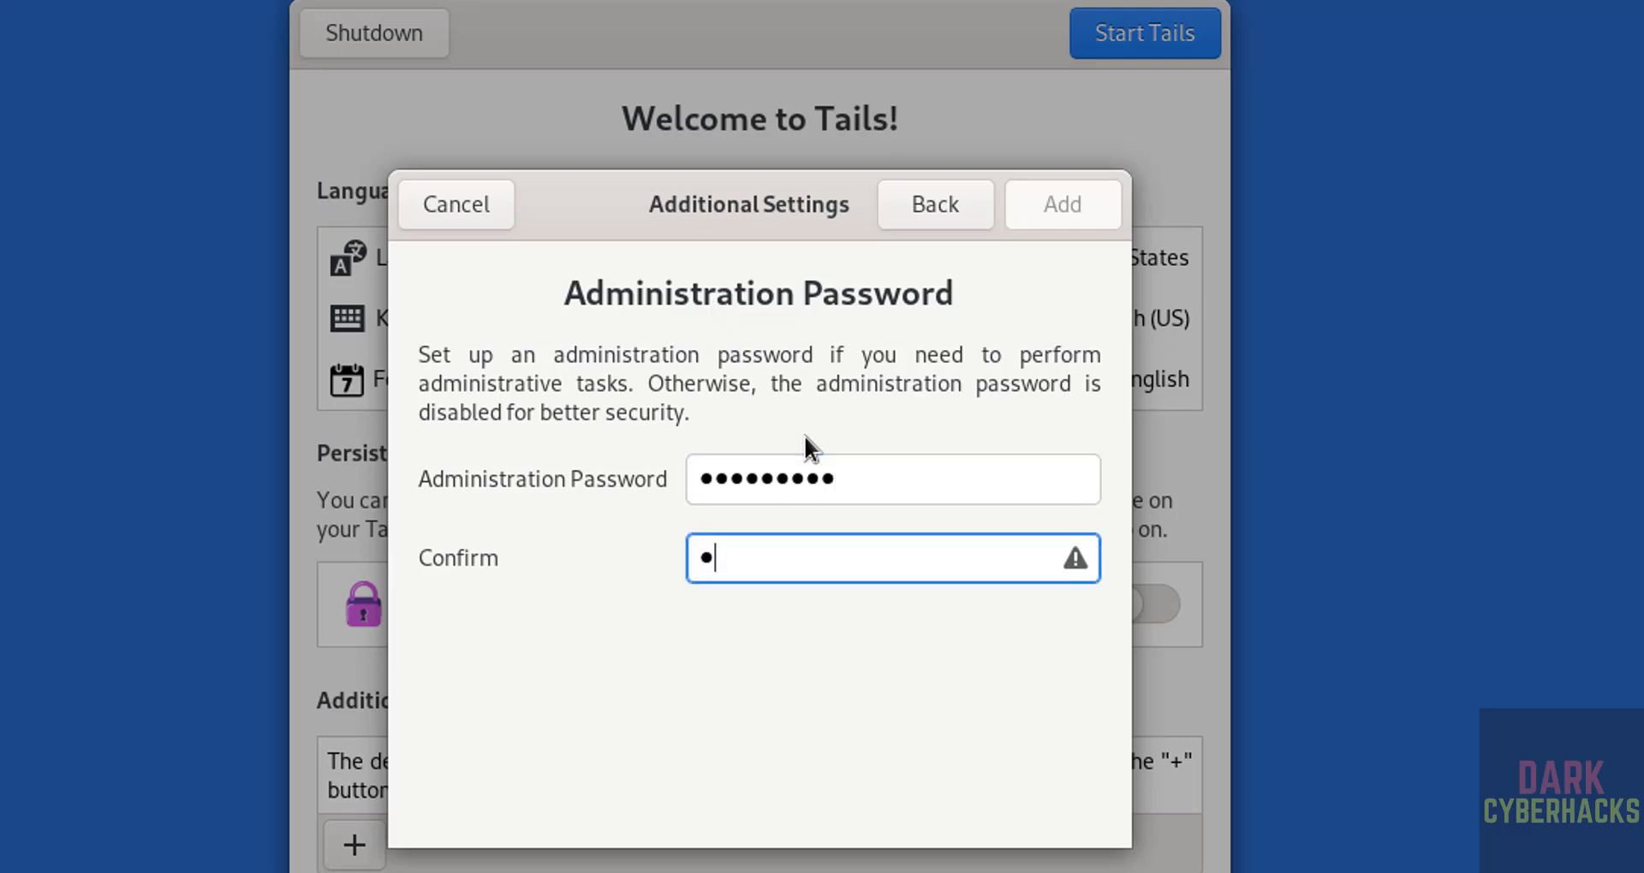
pyautogui.write('***')
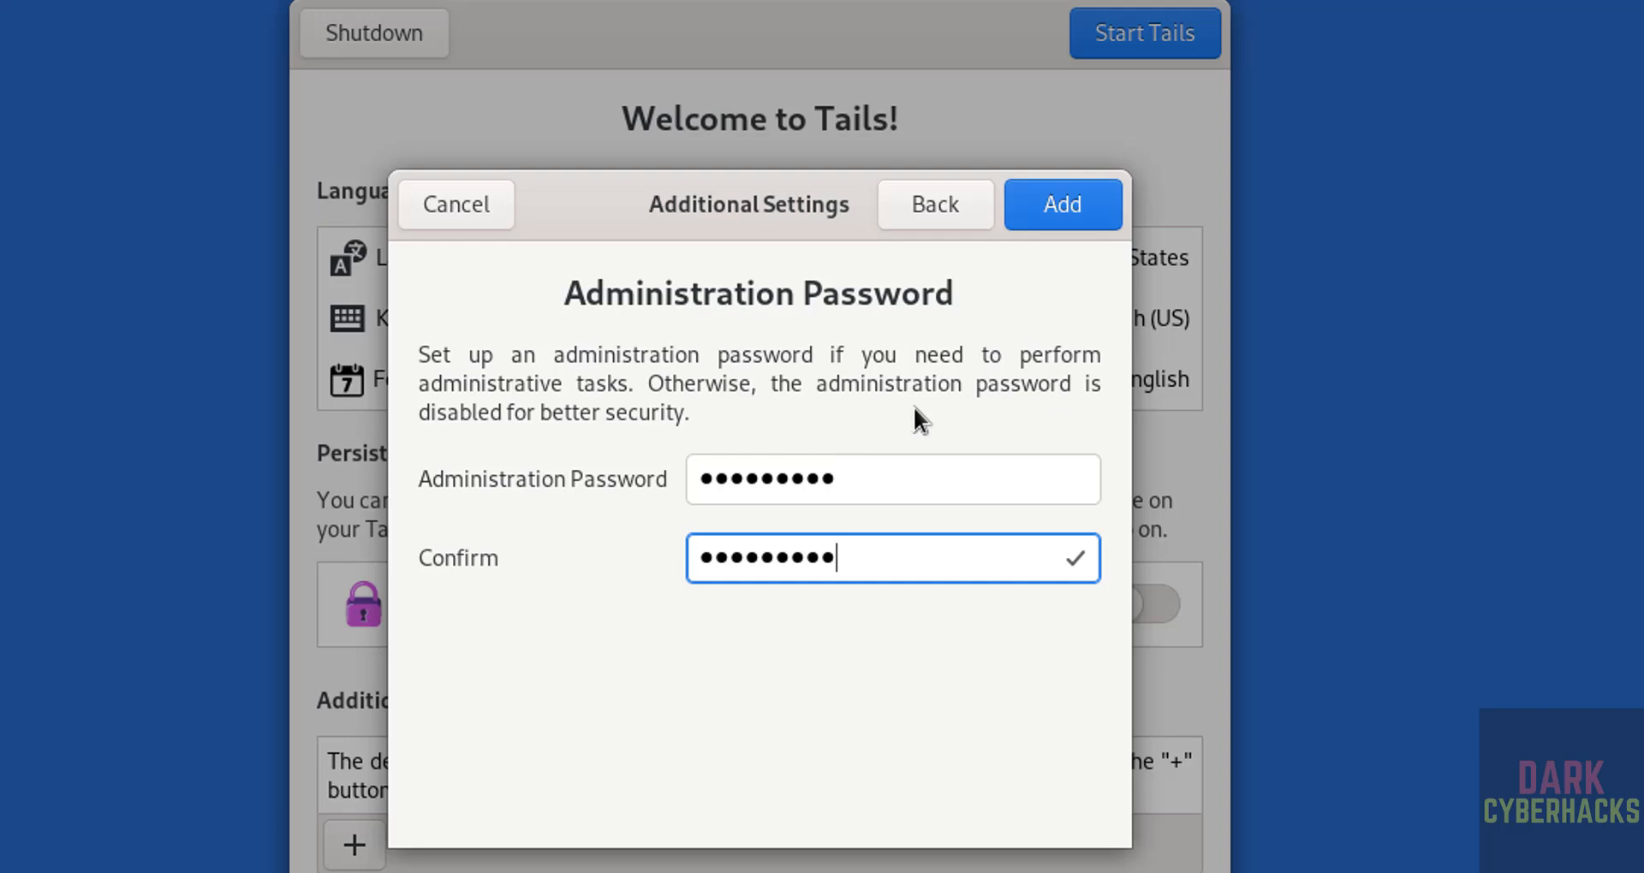
pyautogui.click(1064, 207)
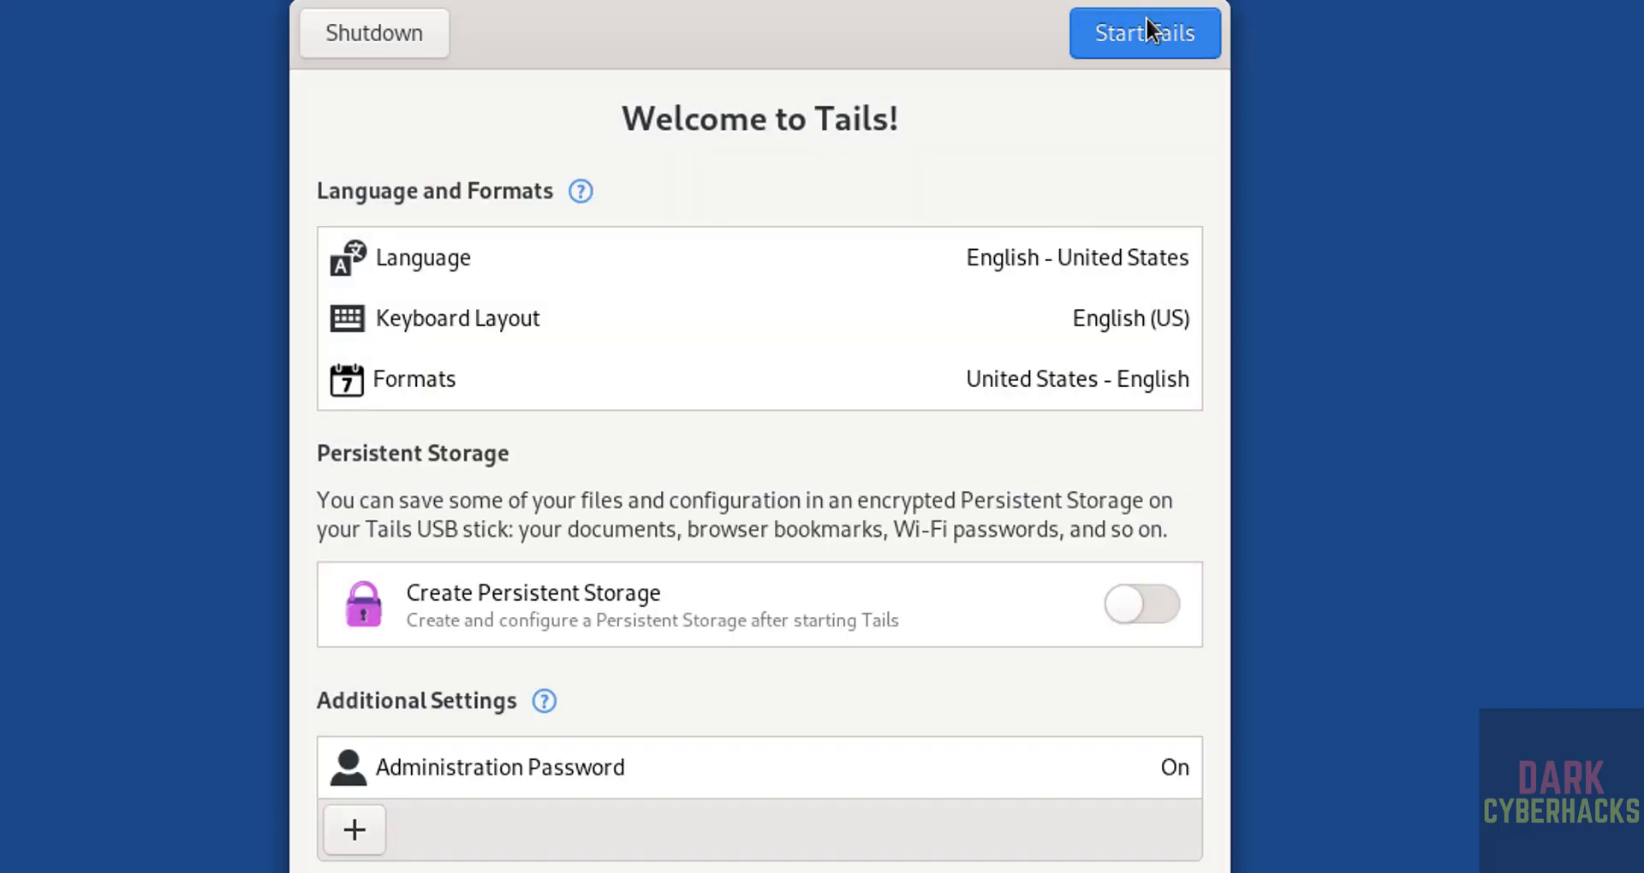
pyautogui.click(1123, 36)
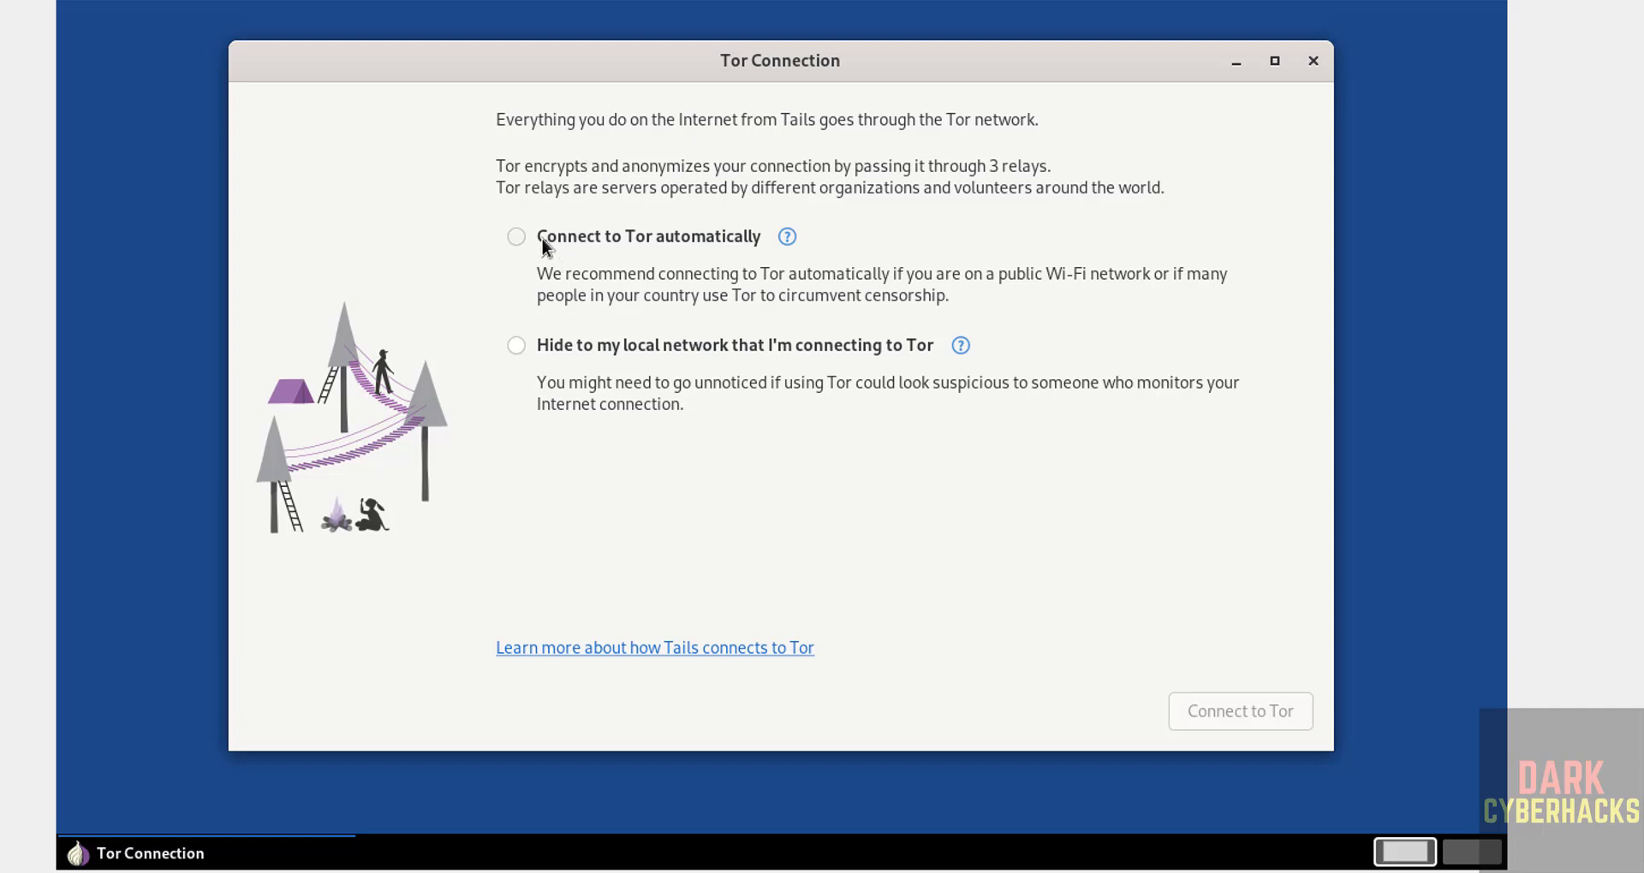
# Connect to Tor automatically without bridges.
pyautogui.click(542, 238)
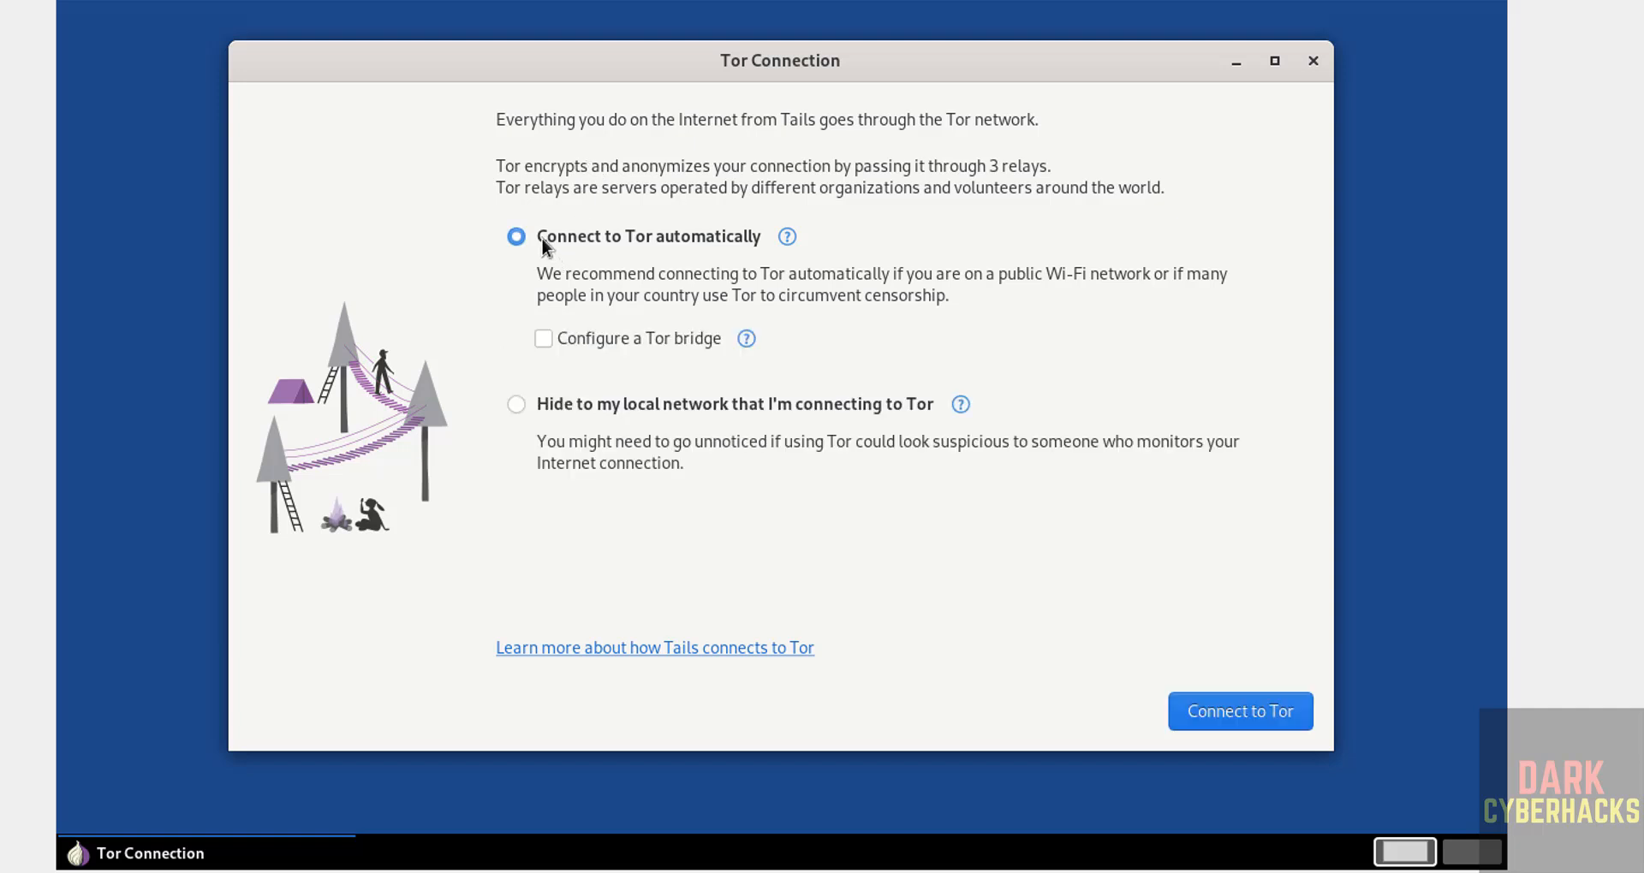
pyautogui.click(1218, 722)
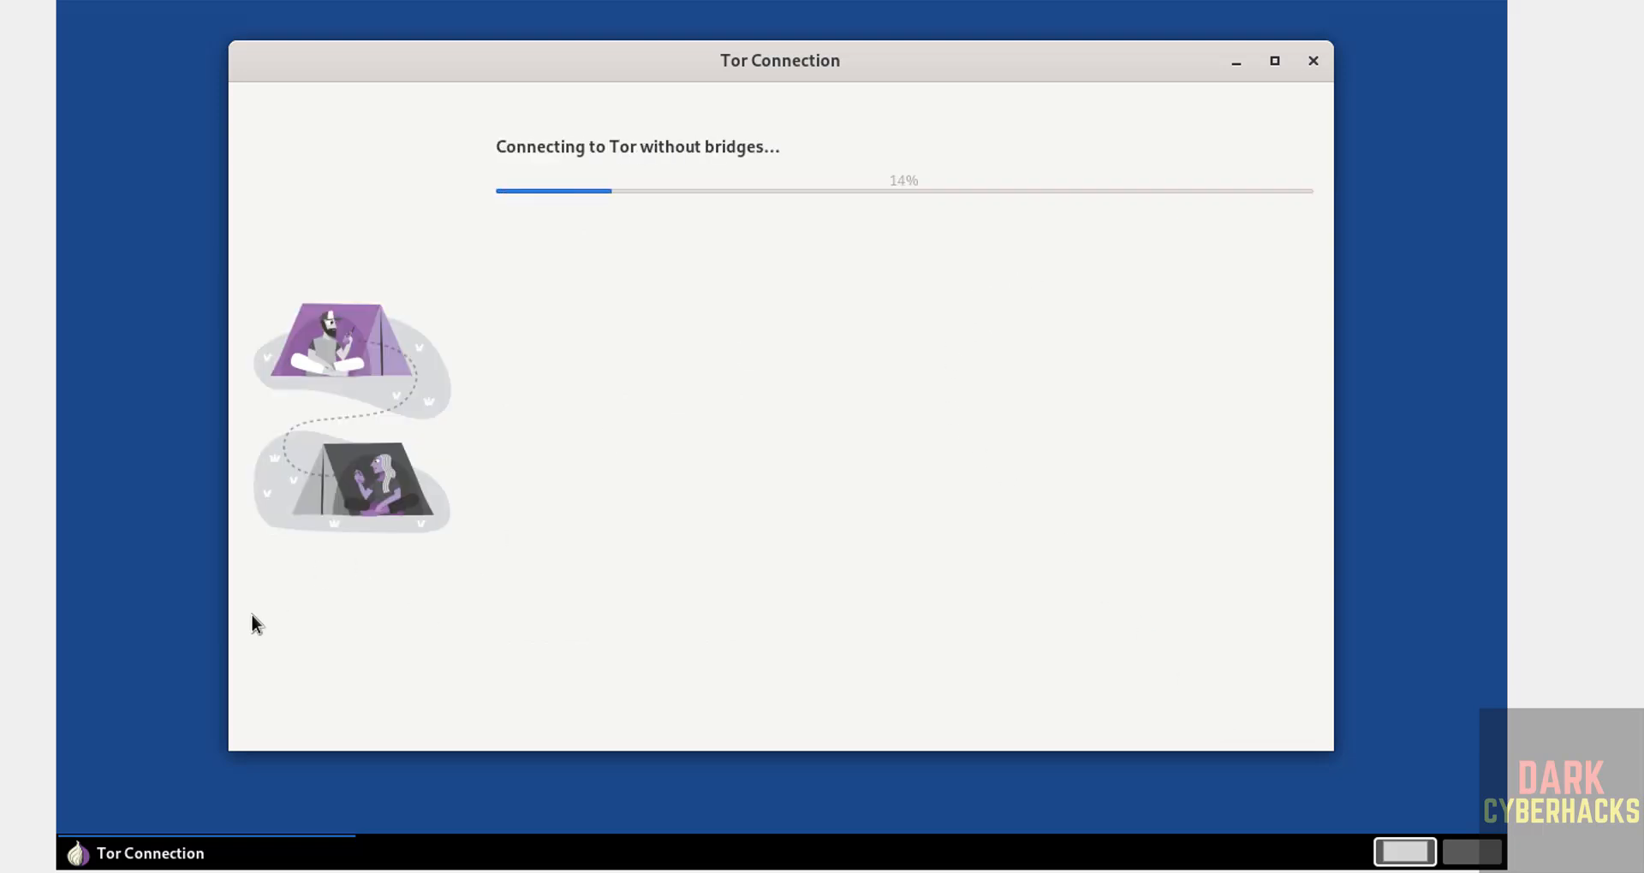
pyautogui.click(257, 13)
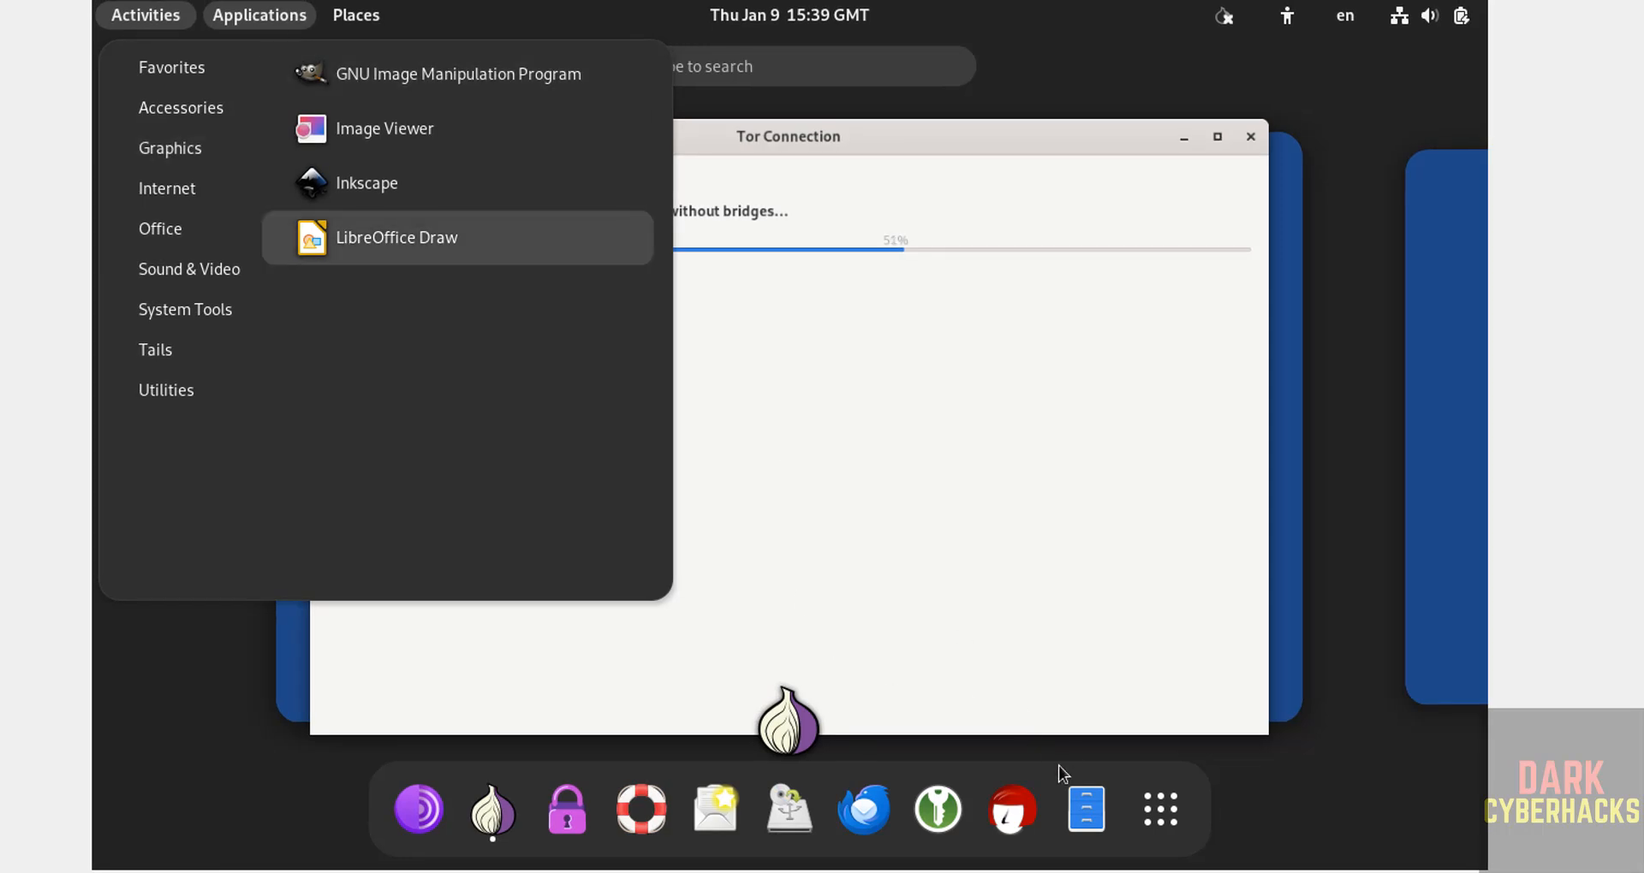
# Launch Terminal from the full Show Applications grid.
pyautogui.click(1159, 820)
pyautogui.click(1159, 820)
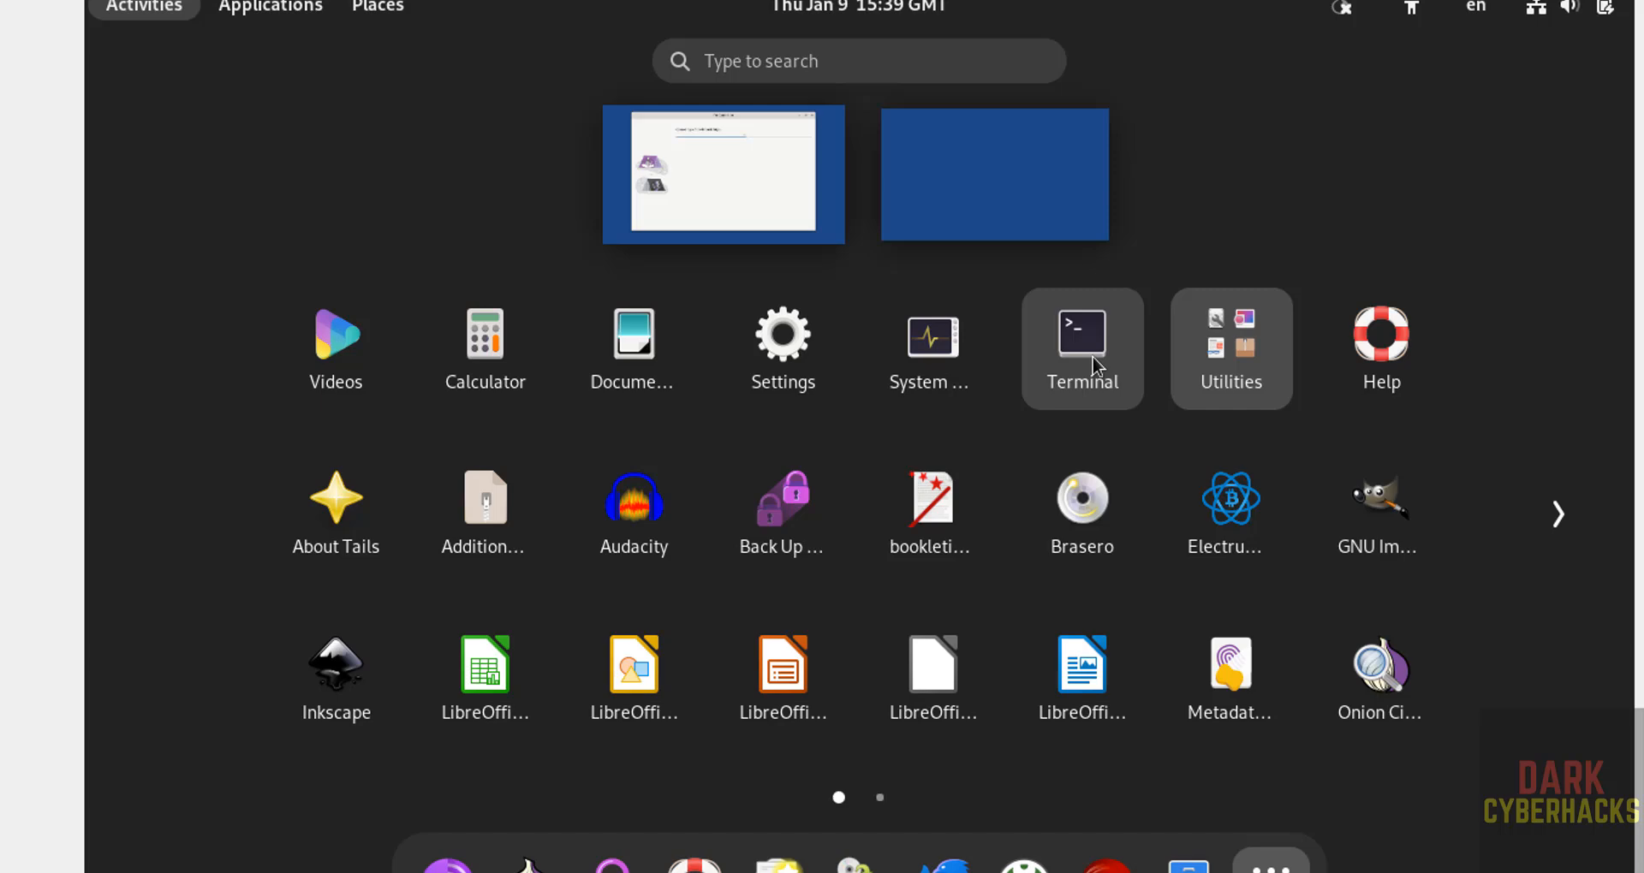
pyautogui.click(1084, 342)
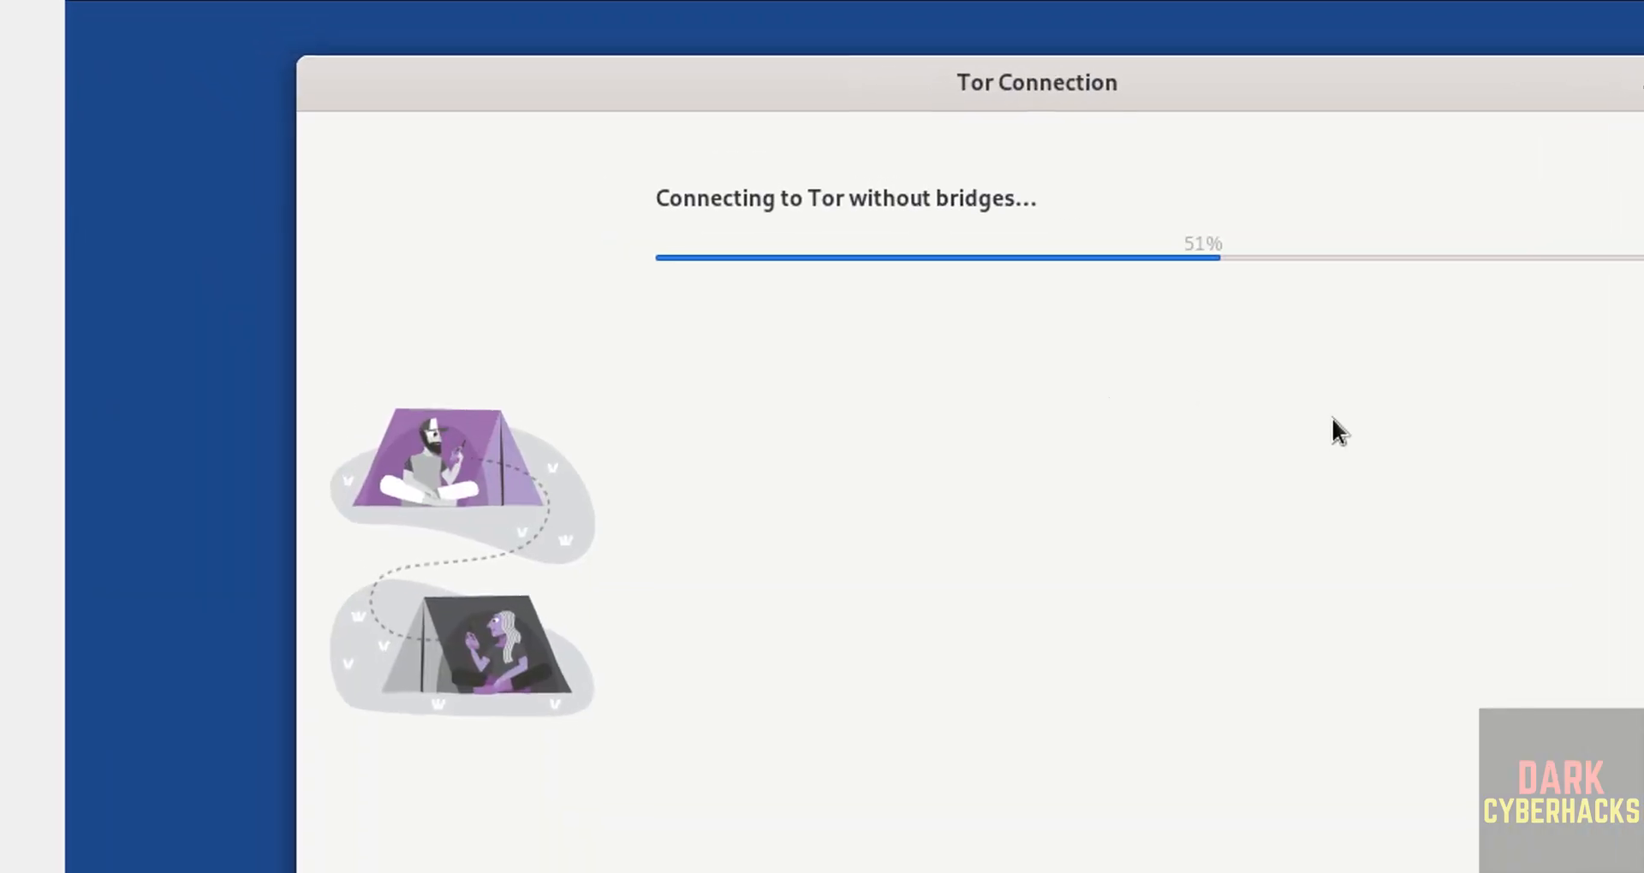
# View /etc/os-release with more to confirm Tails 6.11, then quit and clear the screen.
pyautogui.write('more /etc/os-release')
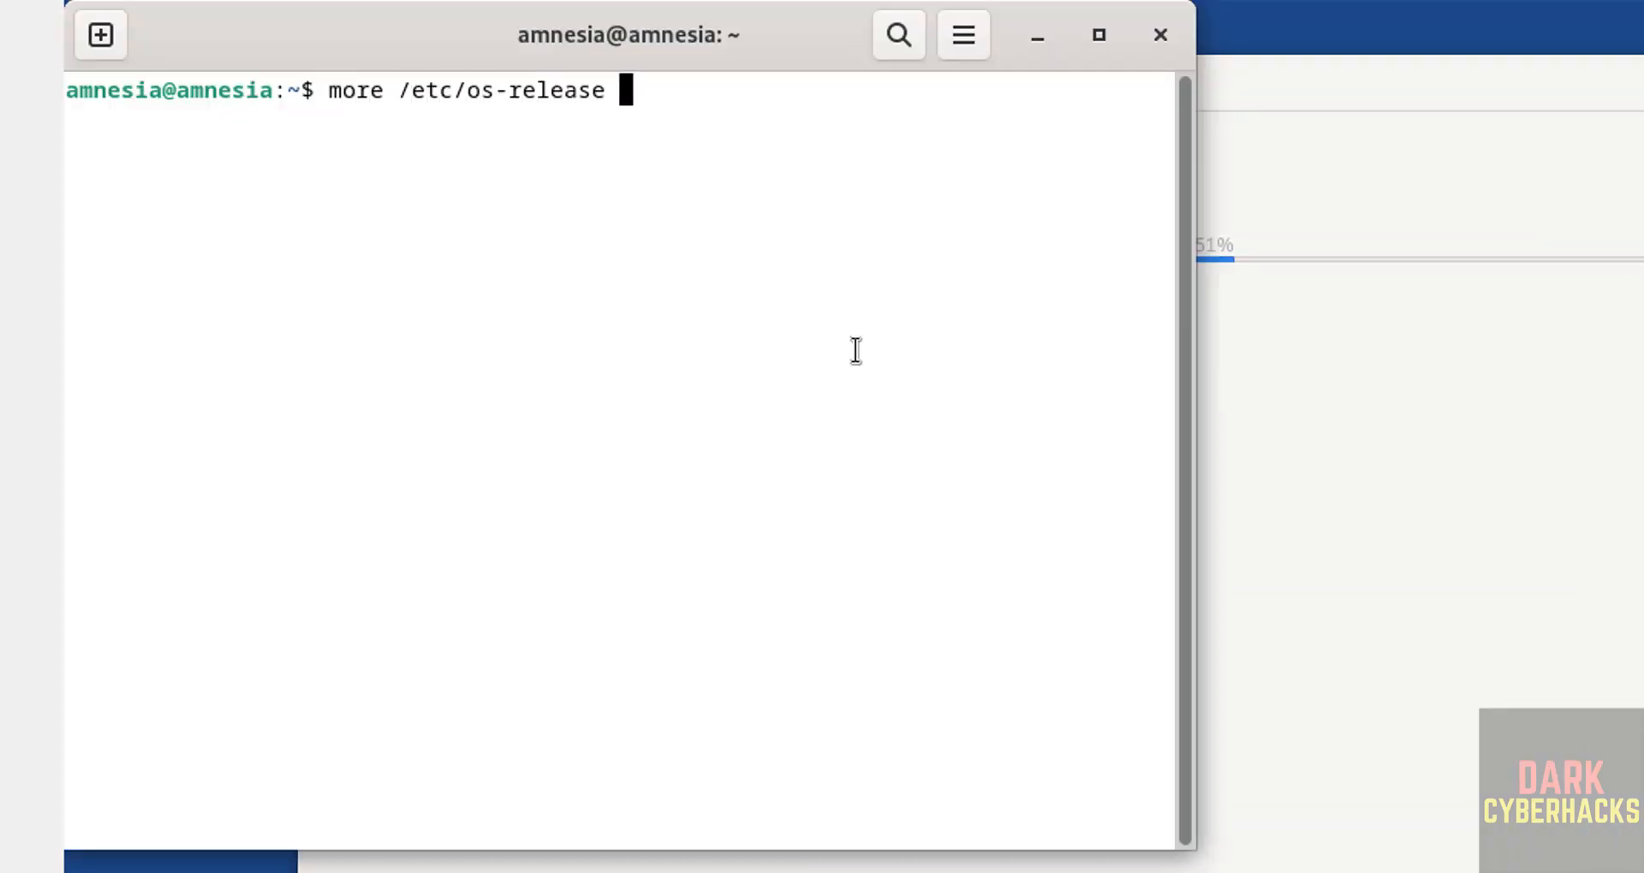
pyautogui.press('Return')
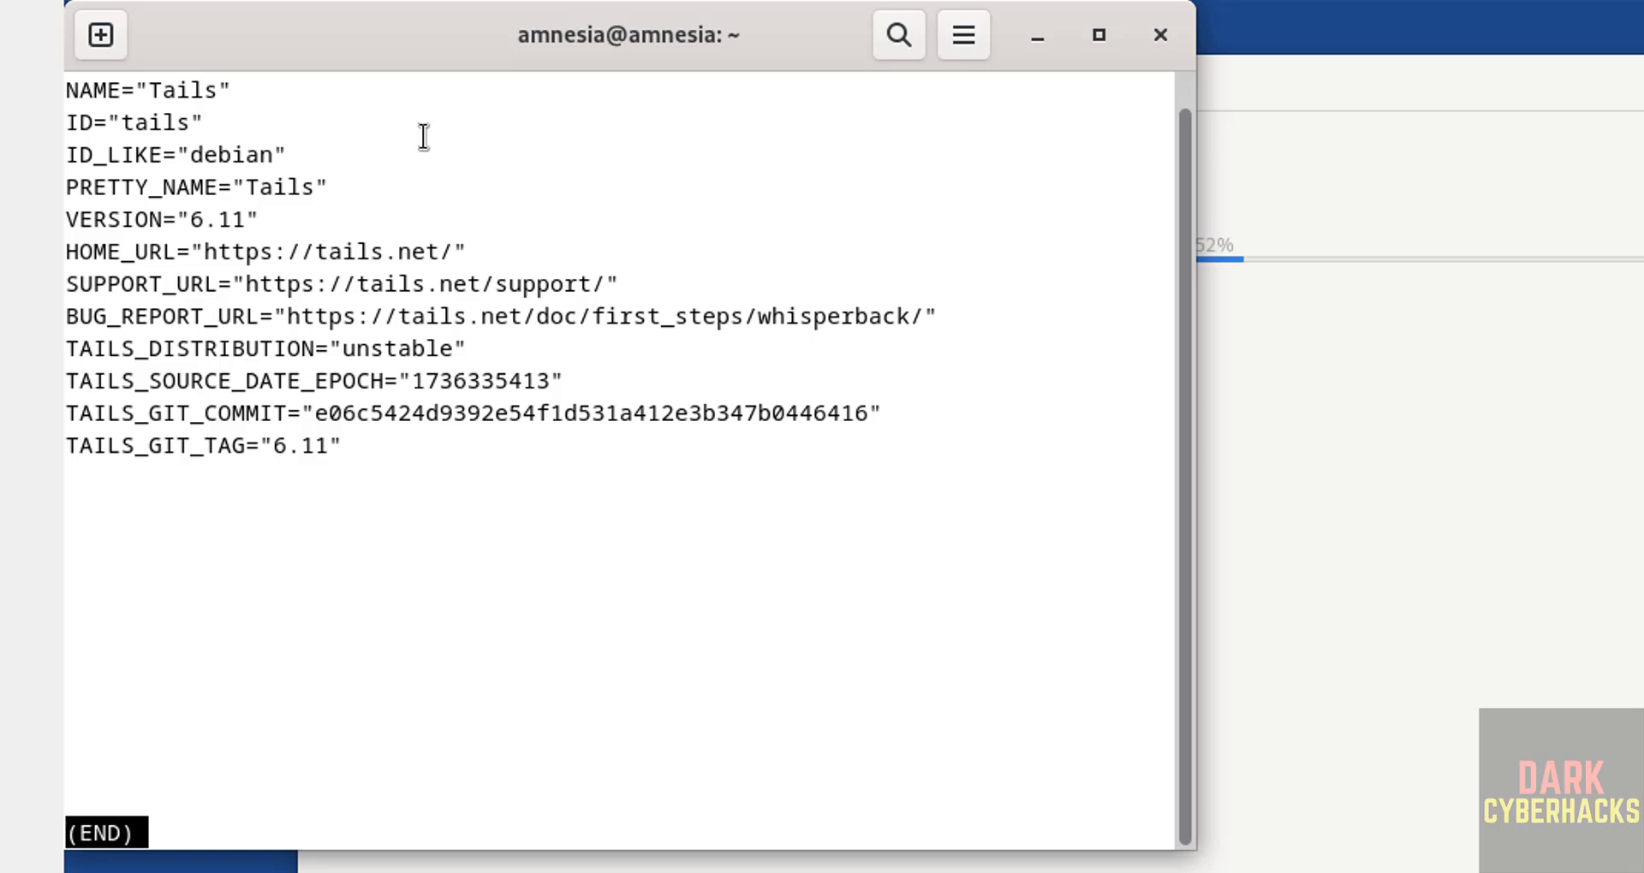
pyautogui.press('q')
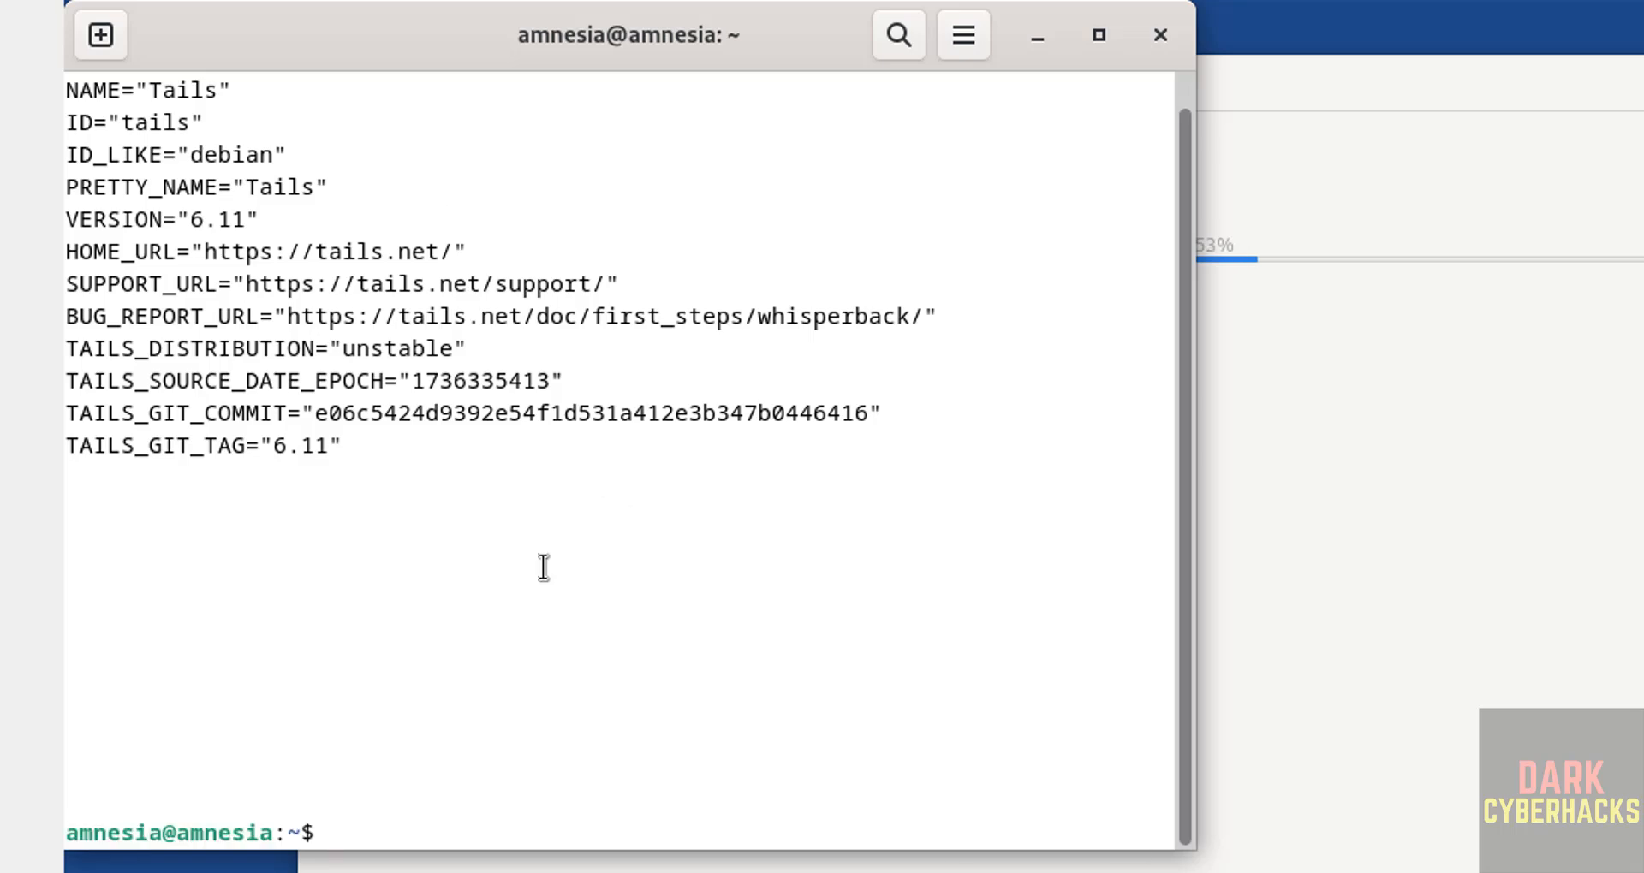
pyautogui.hotkey('ctrl', 'l')
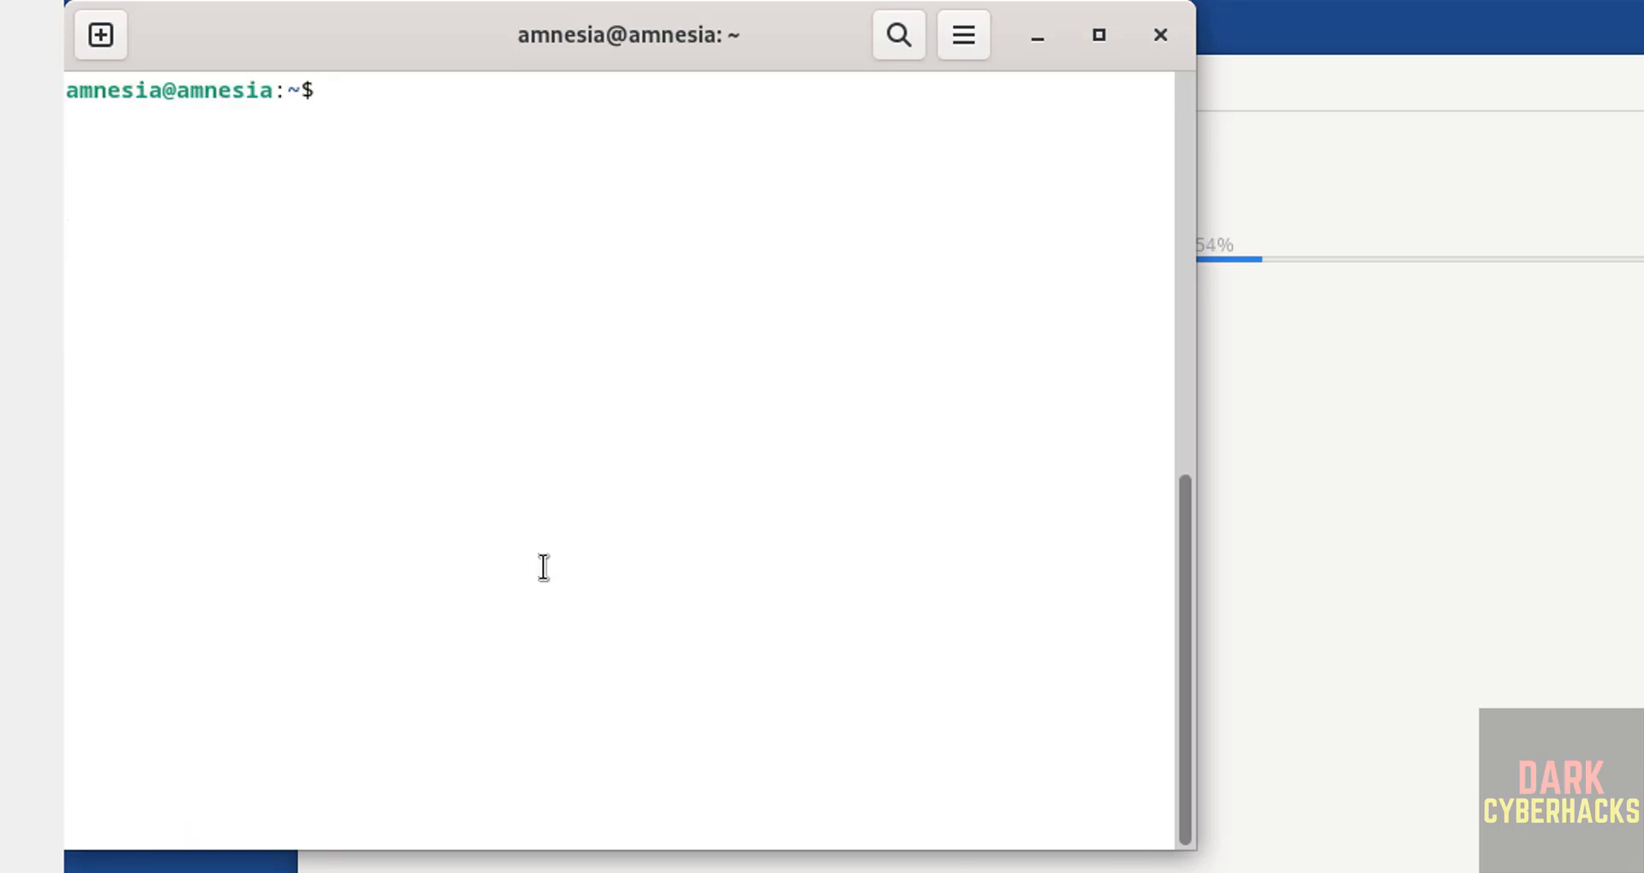
# Run 'sudo apt update && sudo apt upgrade' and authenticate with the administration password.
pyautogui.write('sudo apt update ')
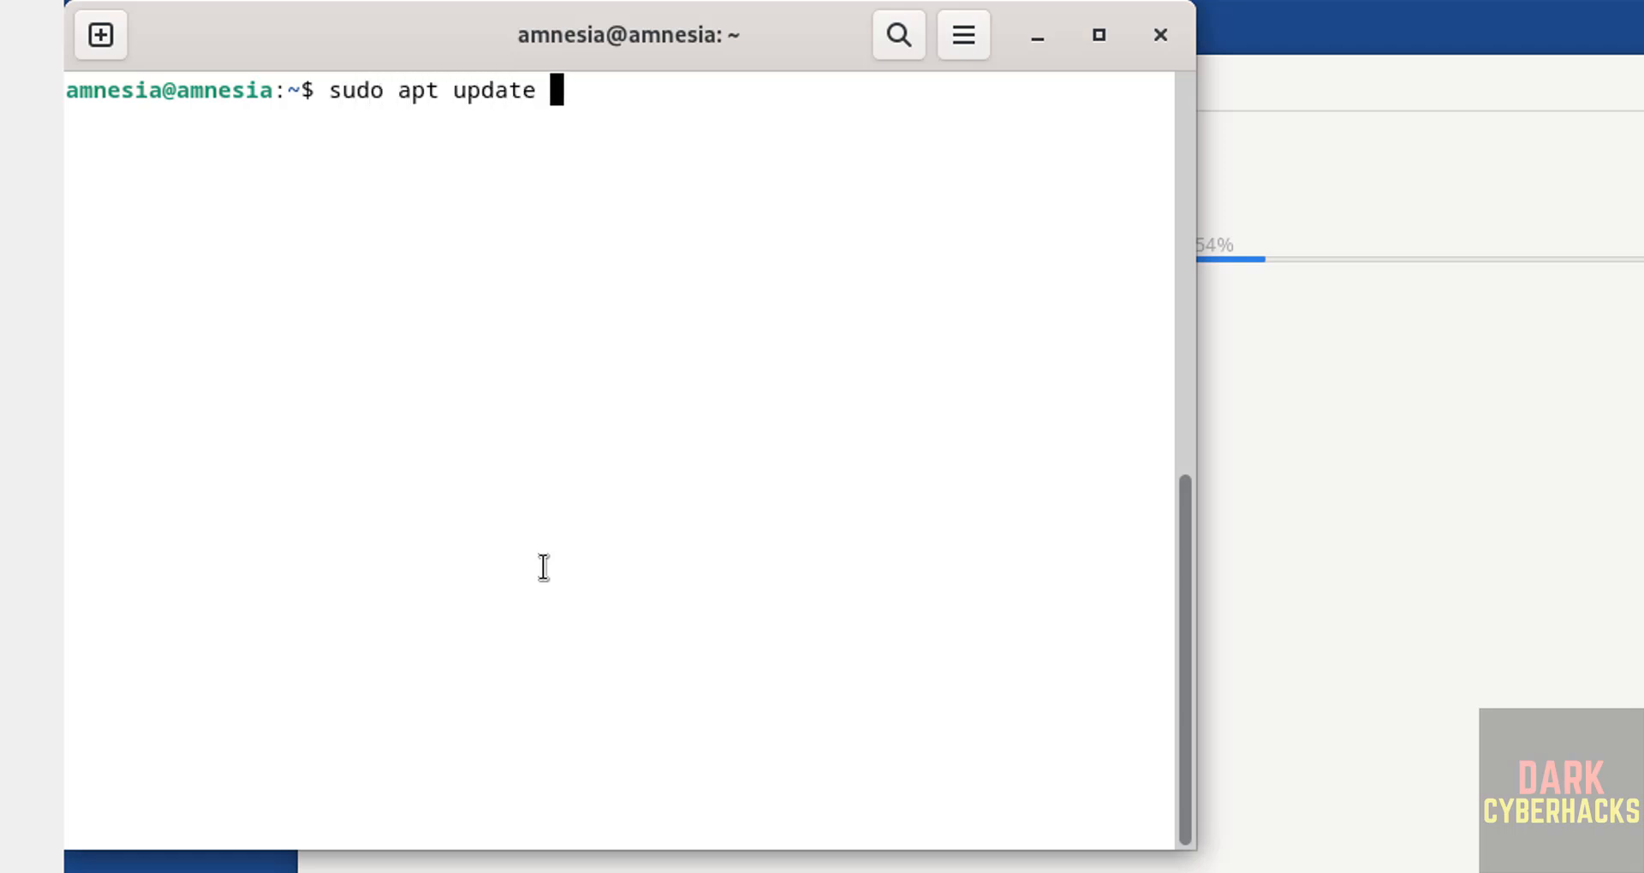
pyautogui.write('&& sudo apt up')
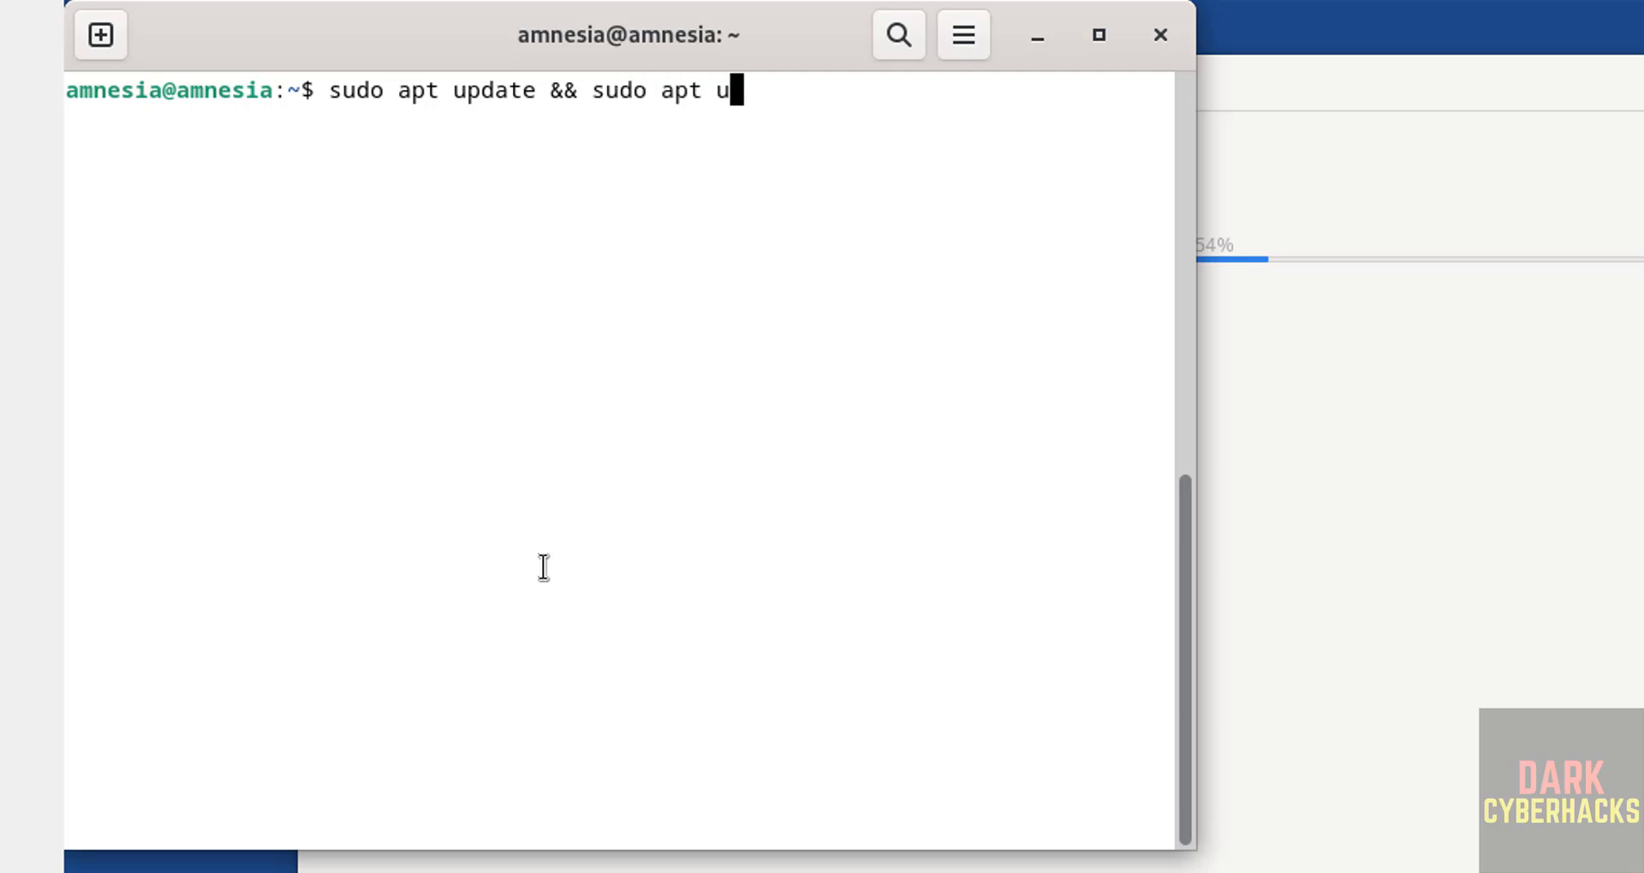
pyautogui.write('grade')
pyautogui.press('Return')
pyautogui.write('*****')
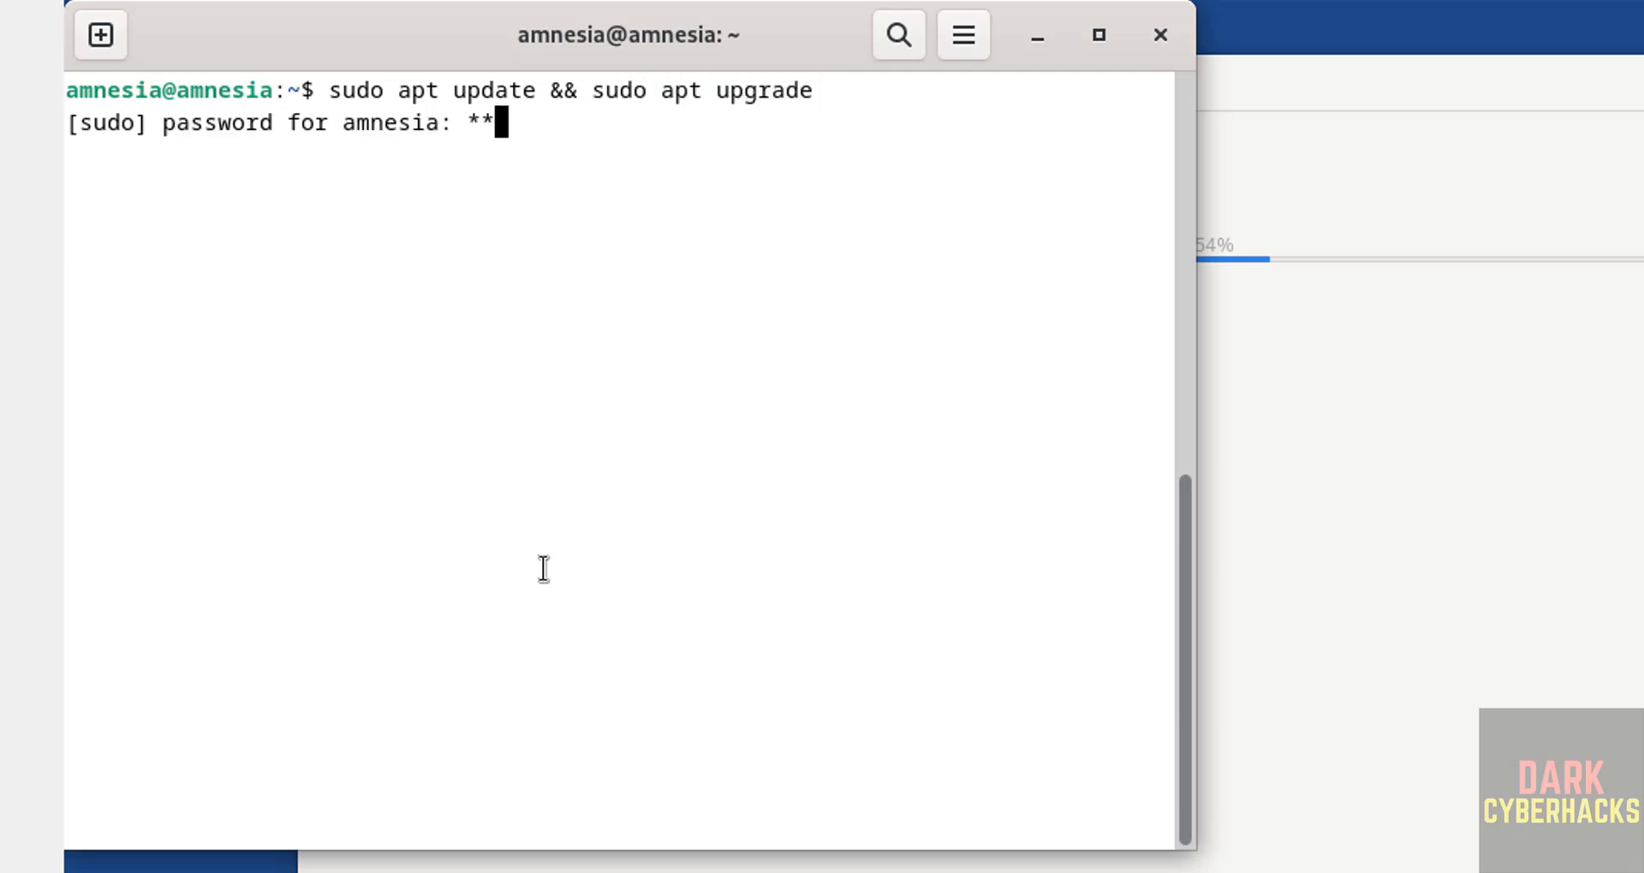
pyautogui.write('****')
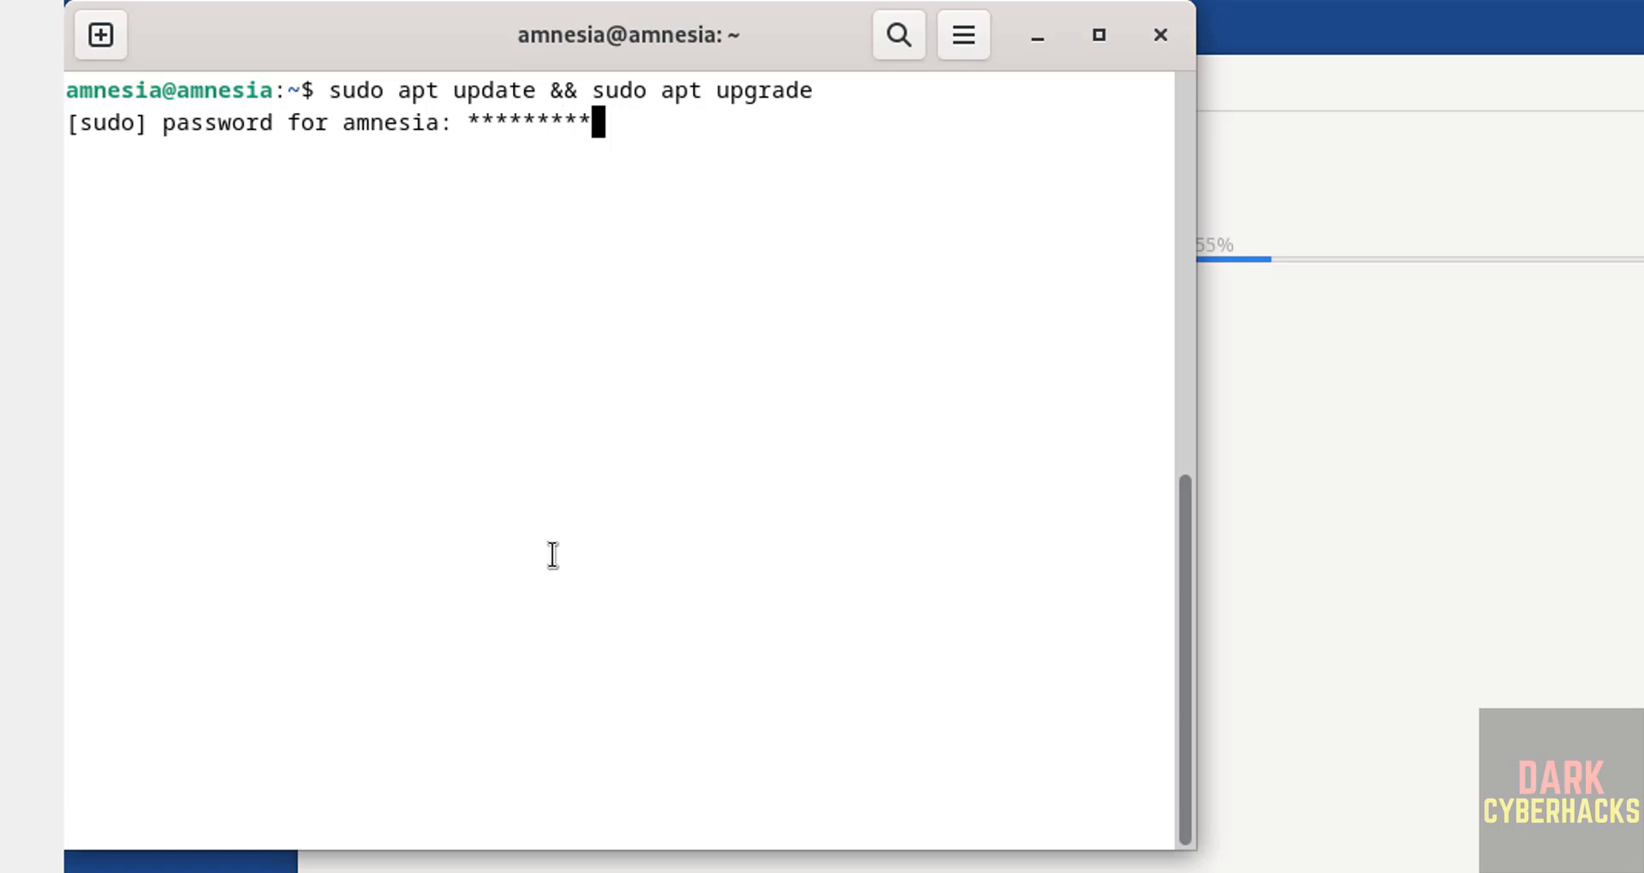
pyautogui.press('Return')
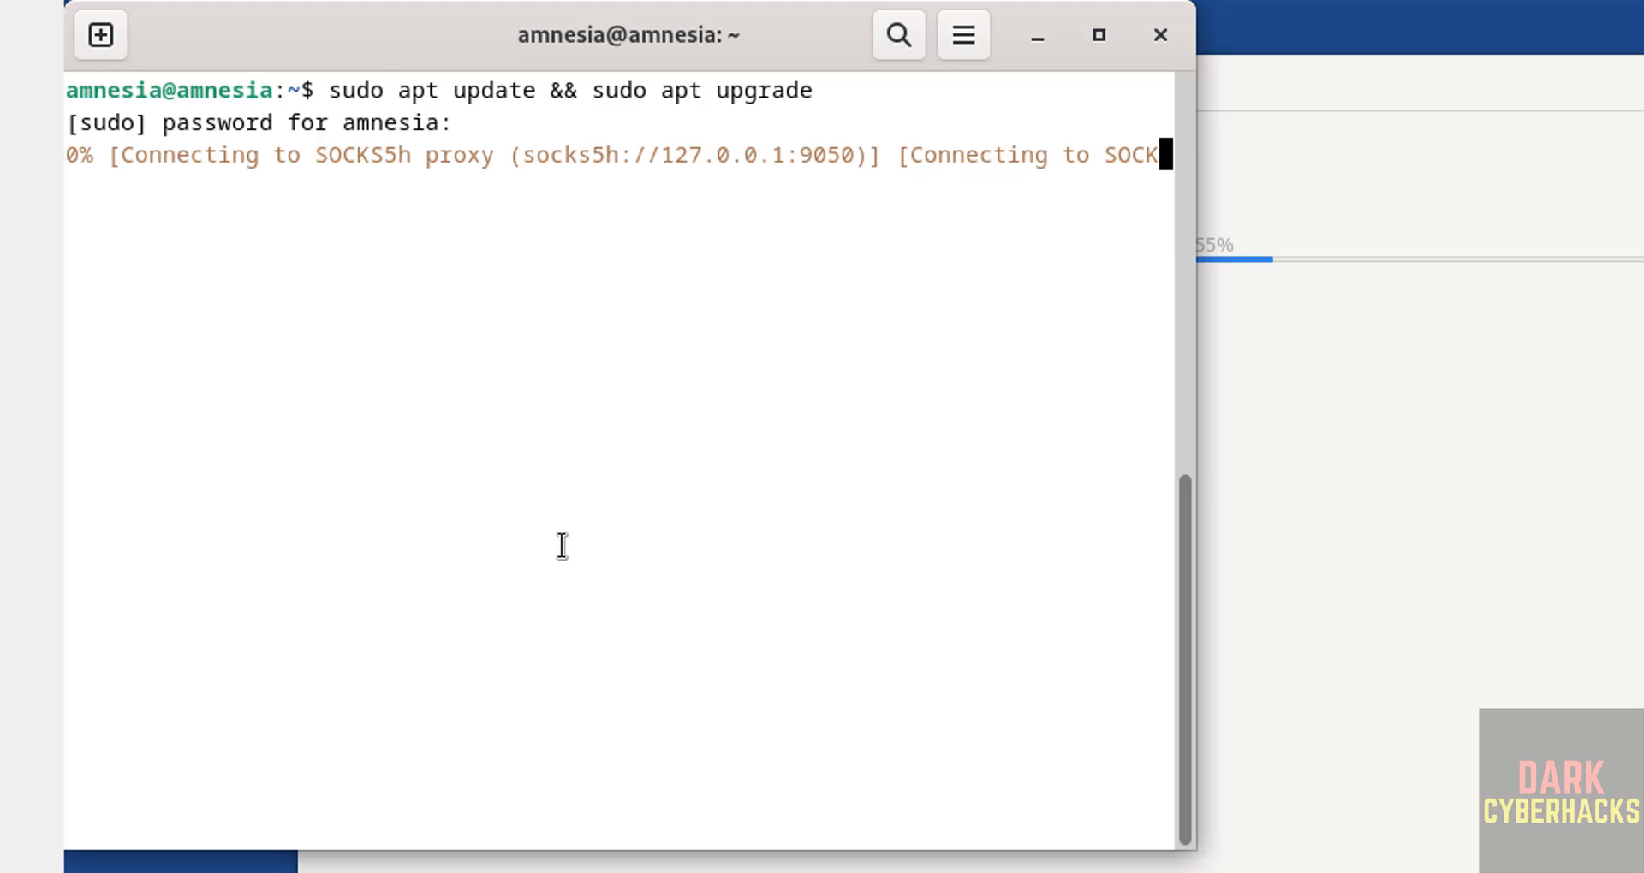